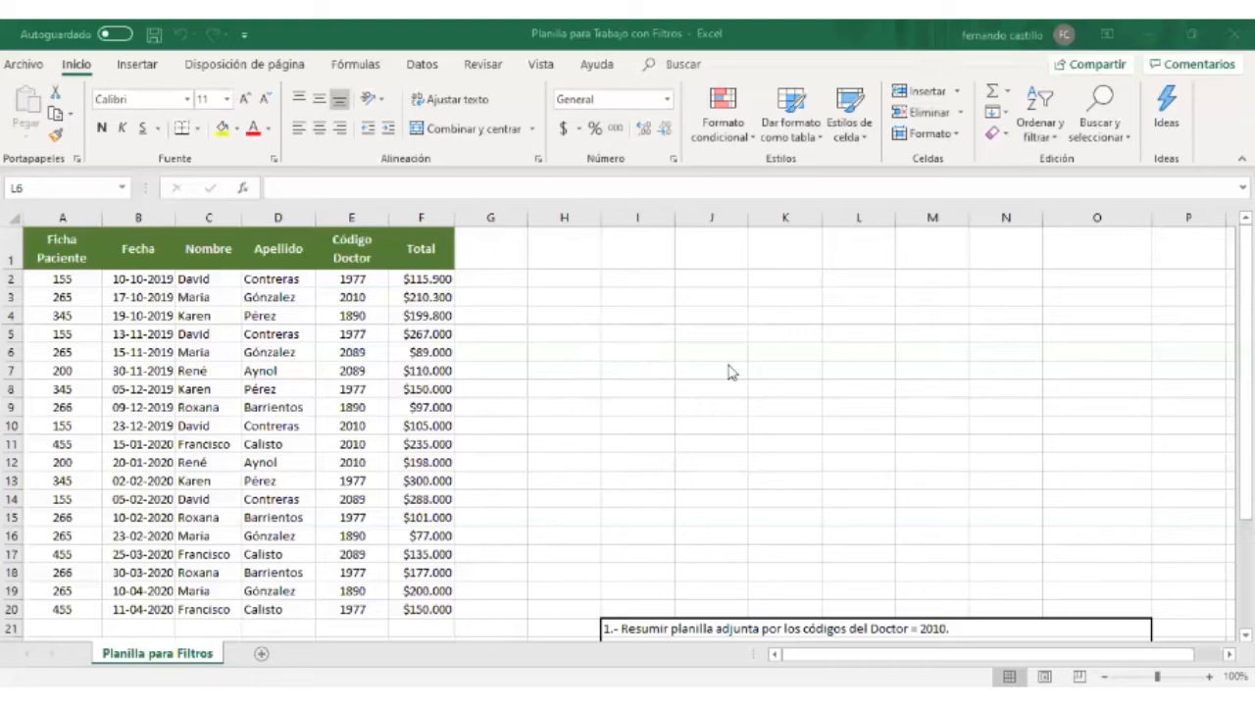
Step: Apply a filter to the header row A1:F1, from Ficha Paciente to Total
scroll(728, 371, down, 3)
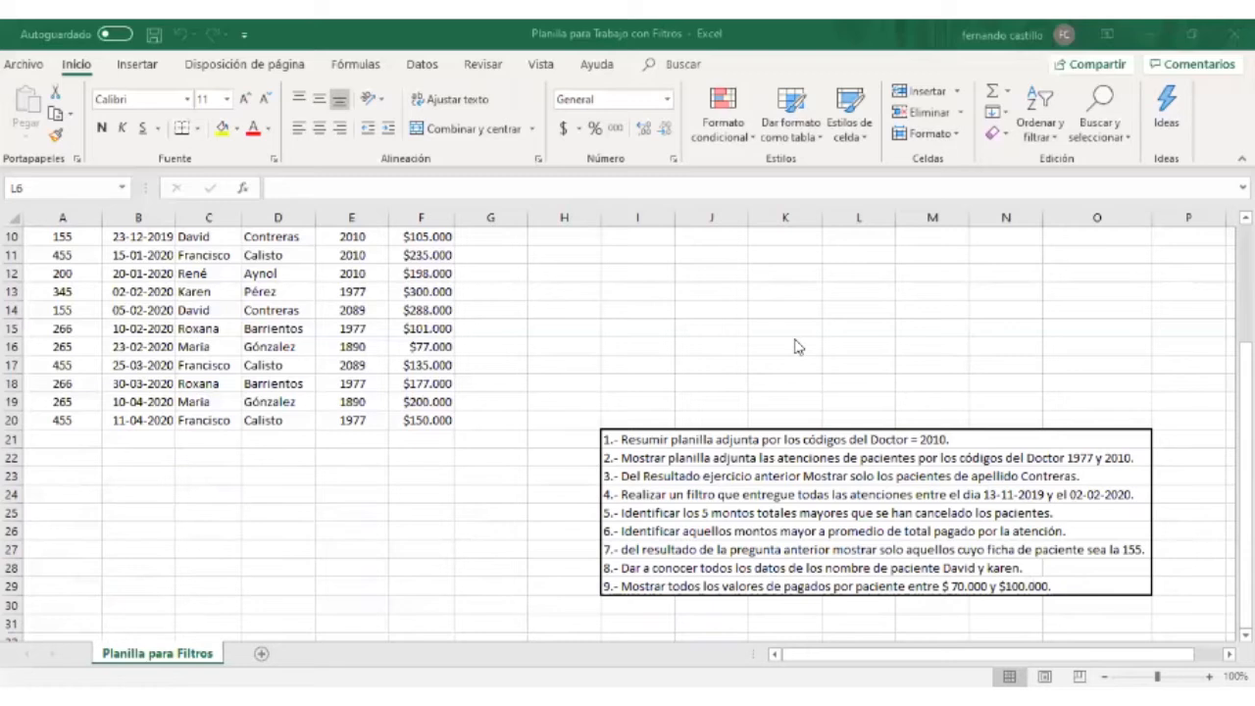
scroll(796, 345, up, 3)
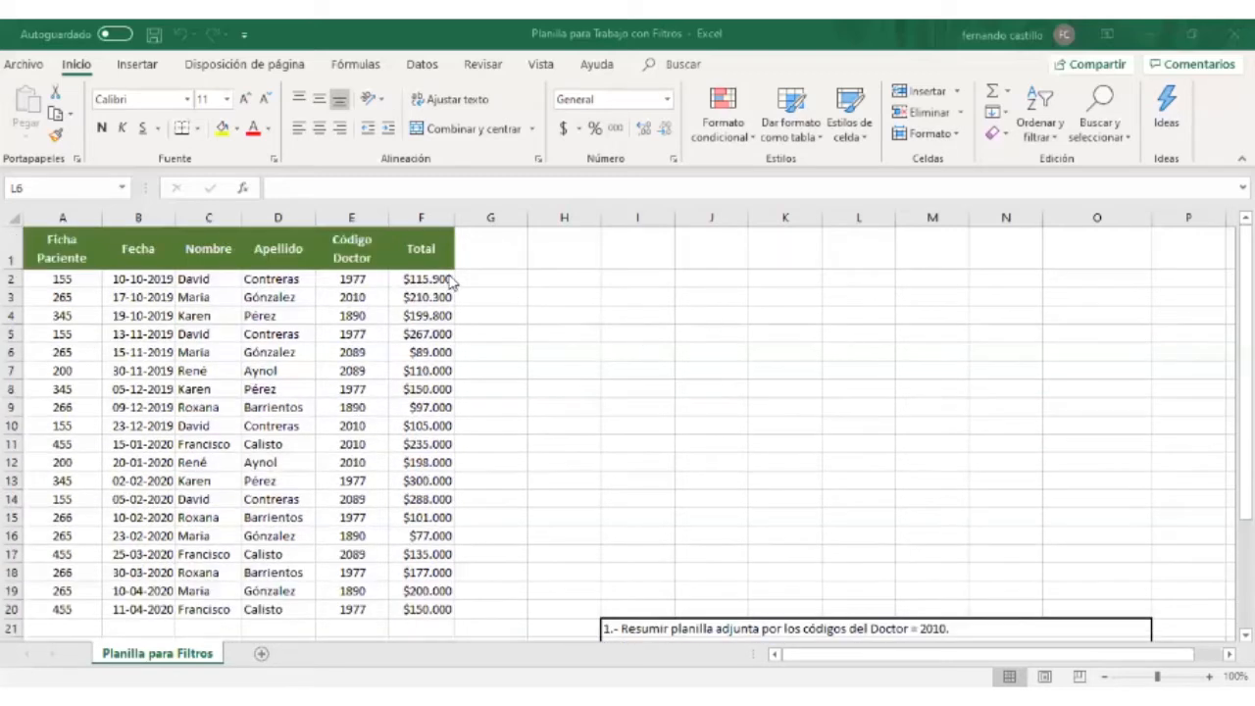
drag(67, 250, 429, 251)
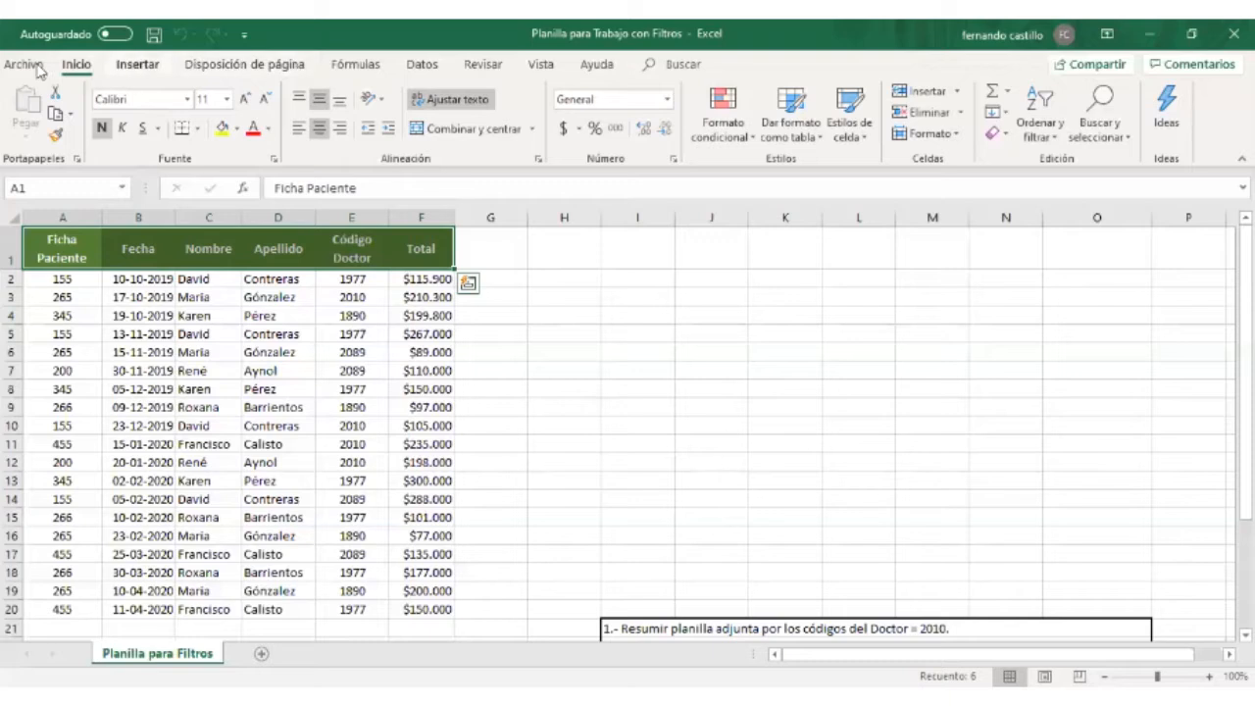
click(1055, 136)
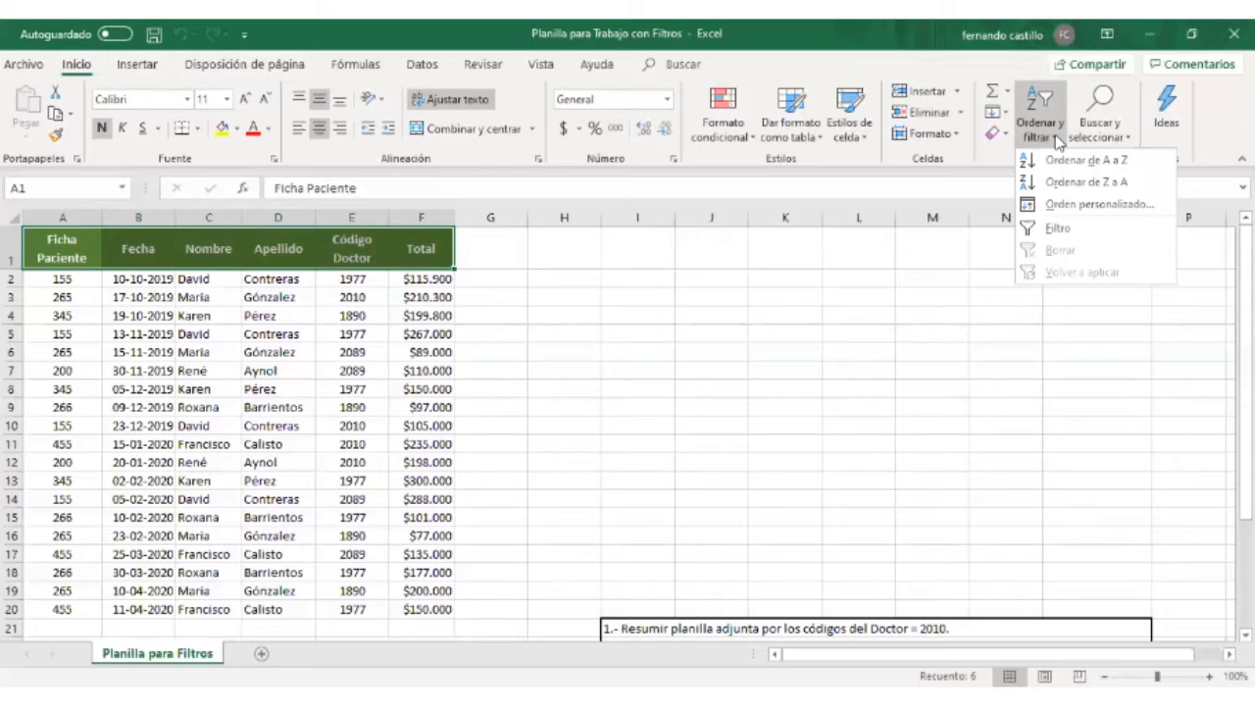
click(1058, 229)
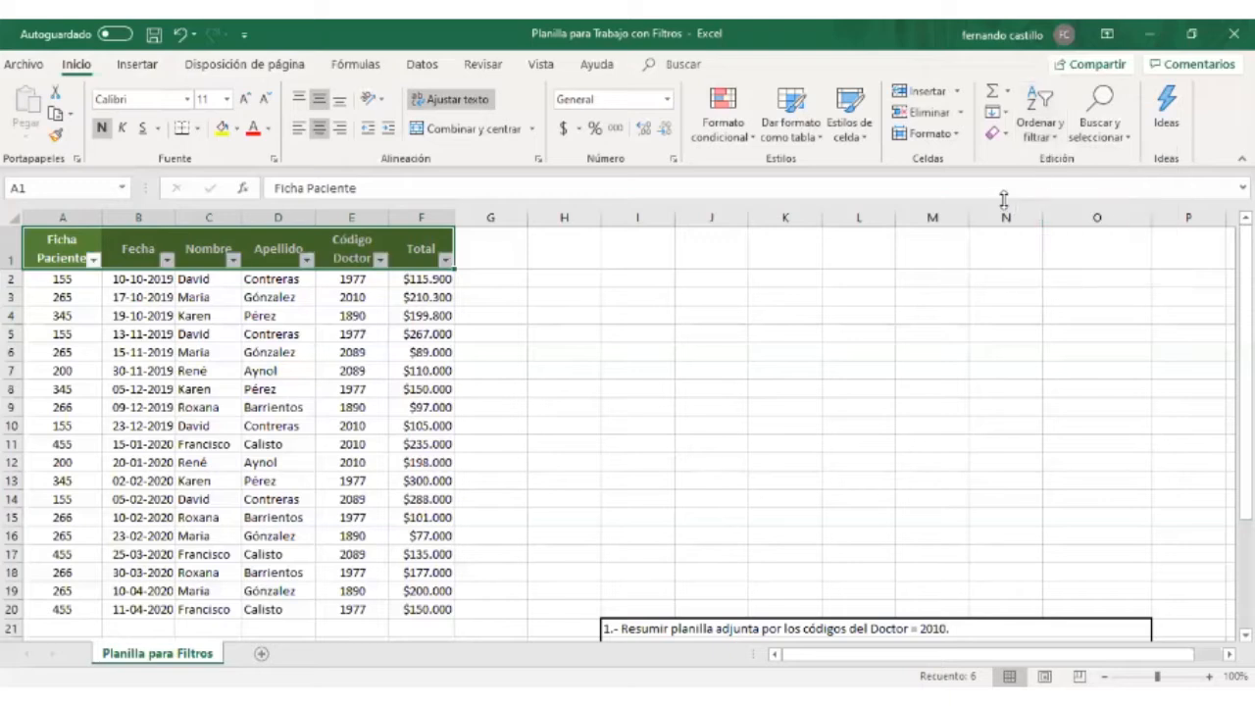
Step: Turn the filter on header row A1:F1 off and back on, and deselect the headers
click(1058, 137)
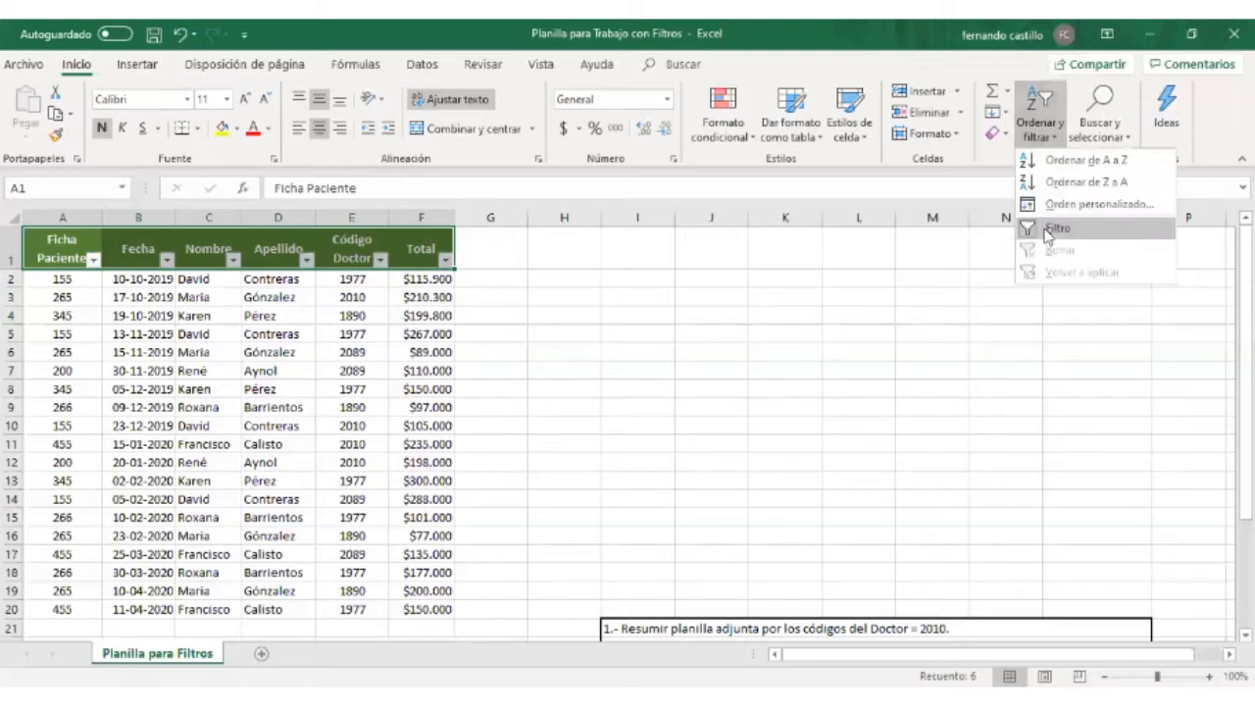
click(1048, 229)
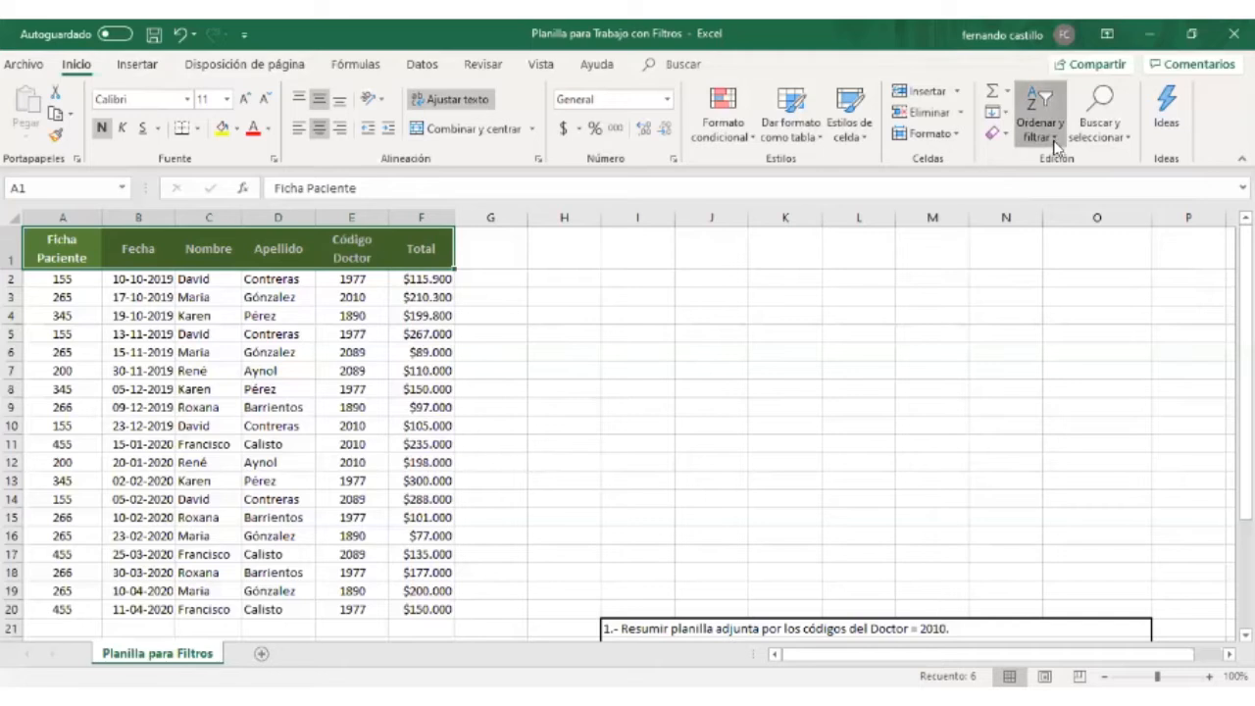
click(1056, 143)
click(1062, 229)
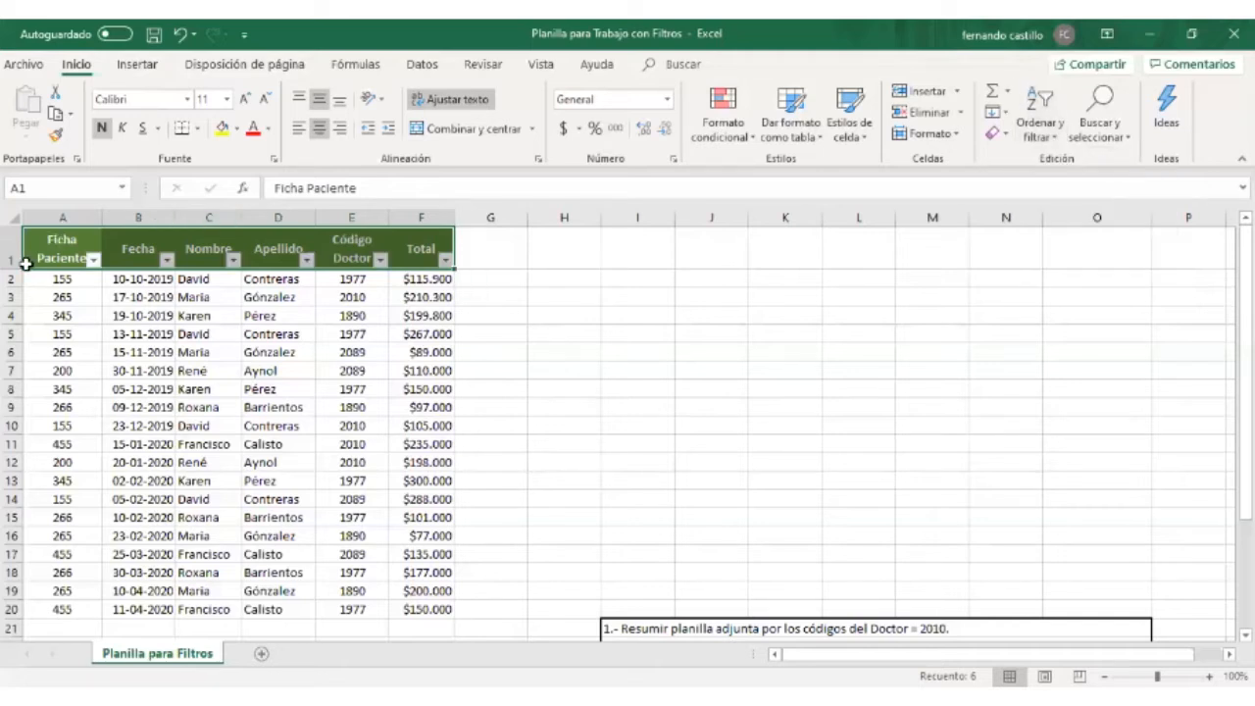
click(569, 350)
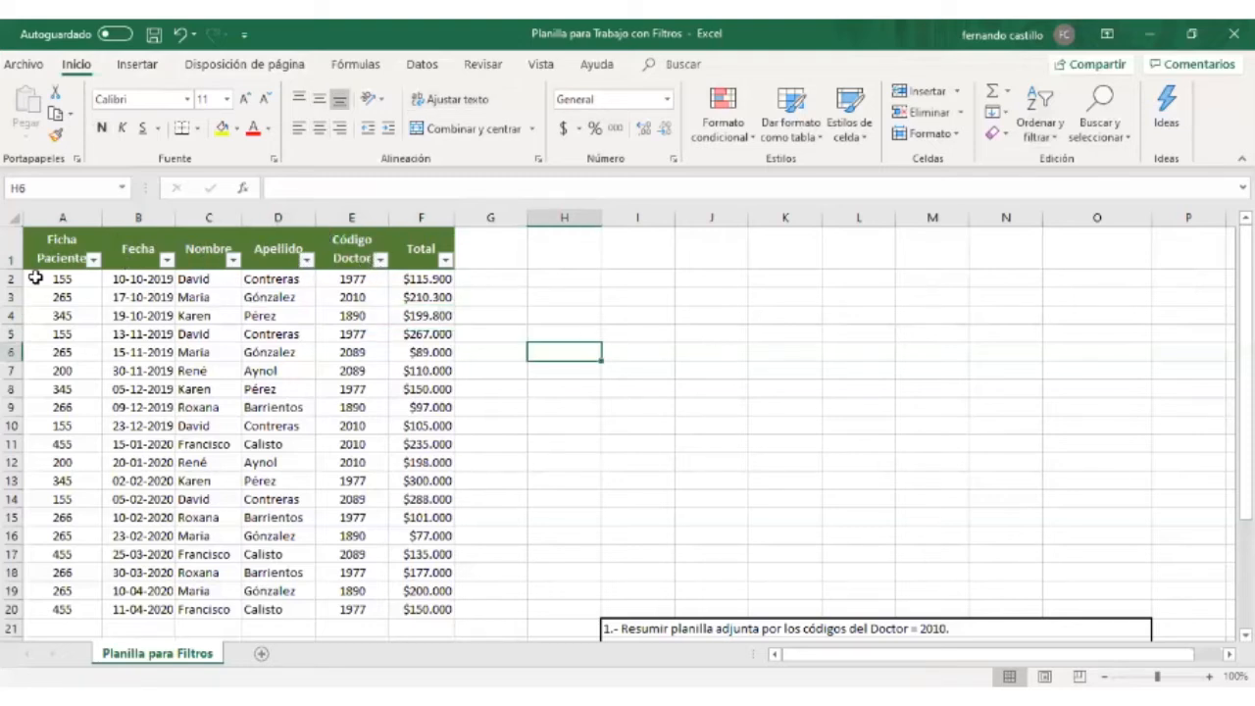
Step: Filter the Ficha Paciente column to show only patient record 265
click(92, 259)
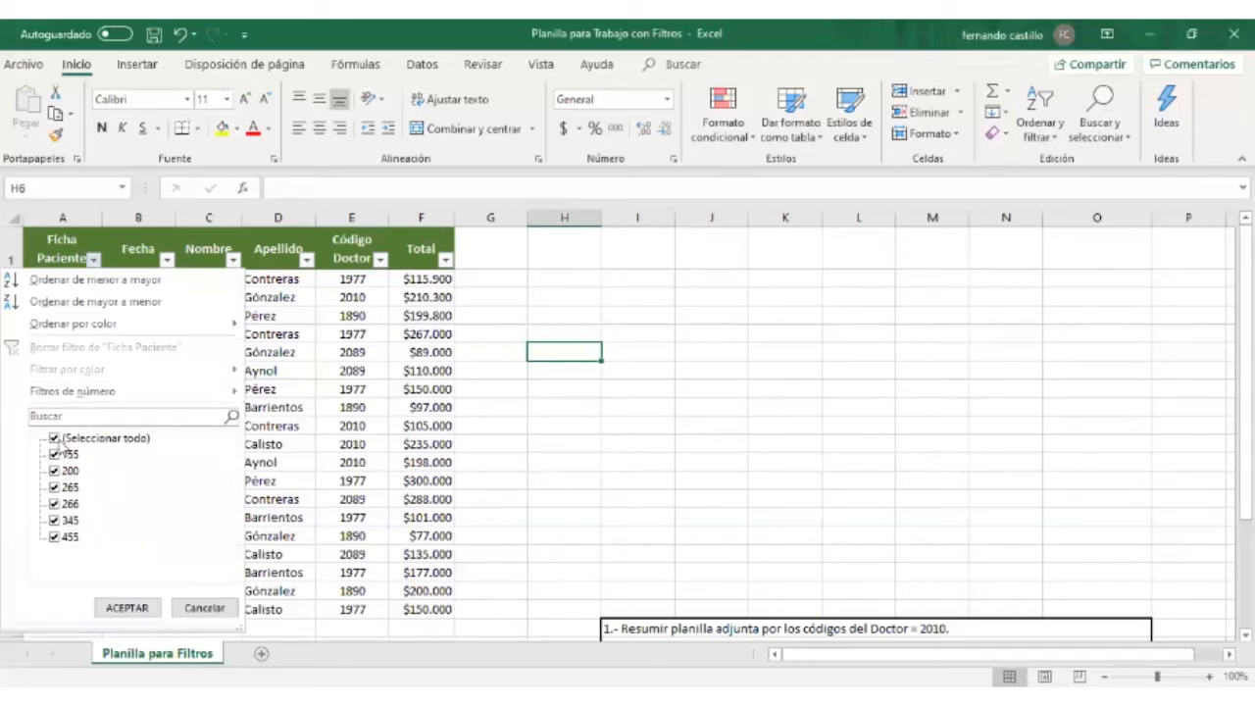
click(54, 438)
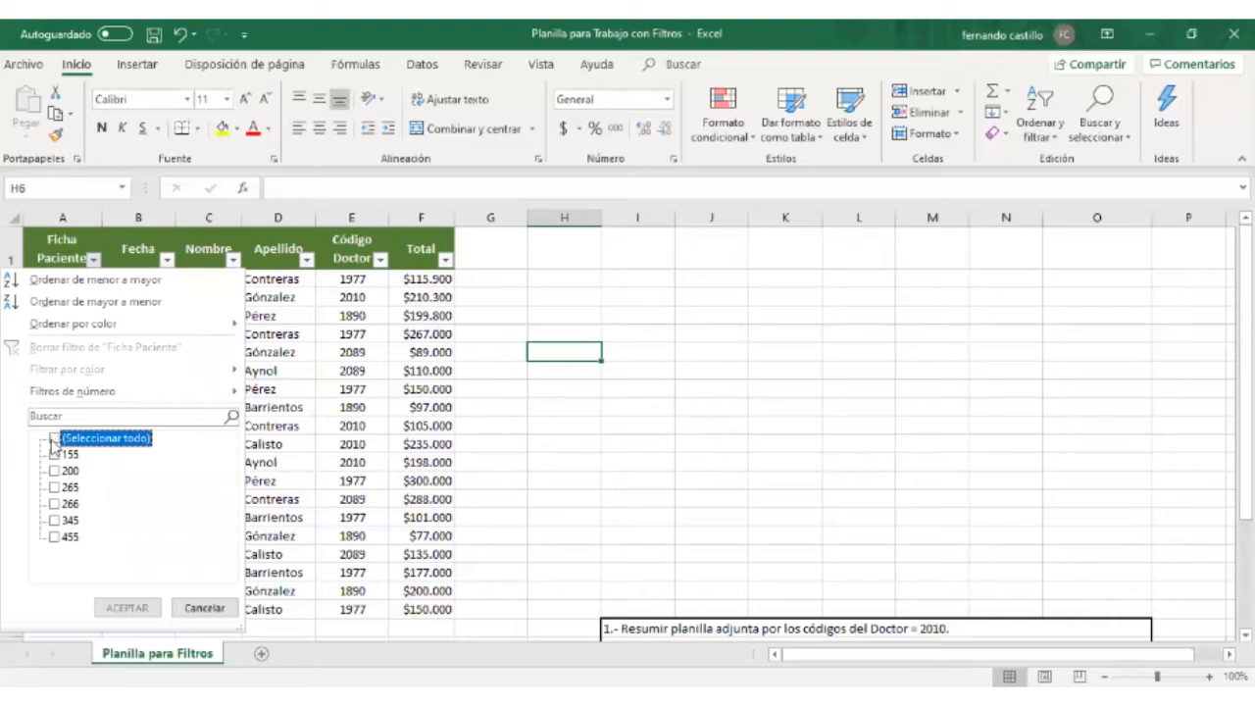
click(56, 488)
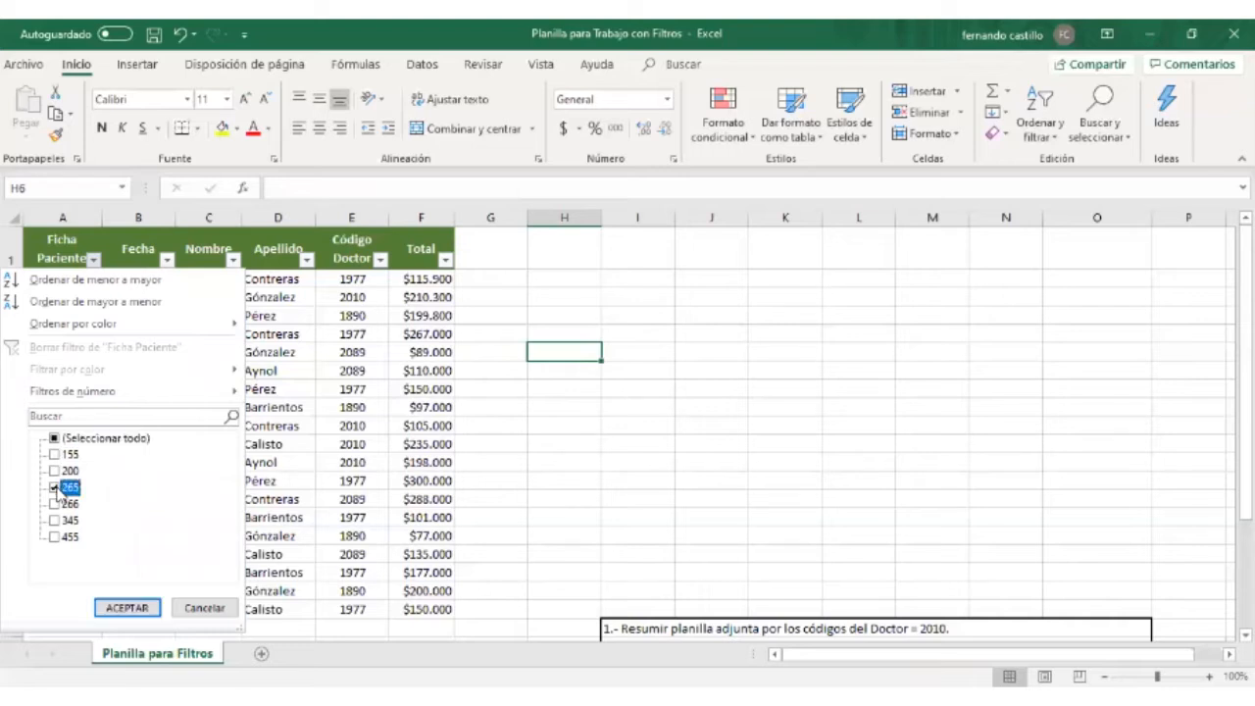
click(125, 609)
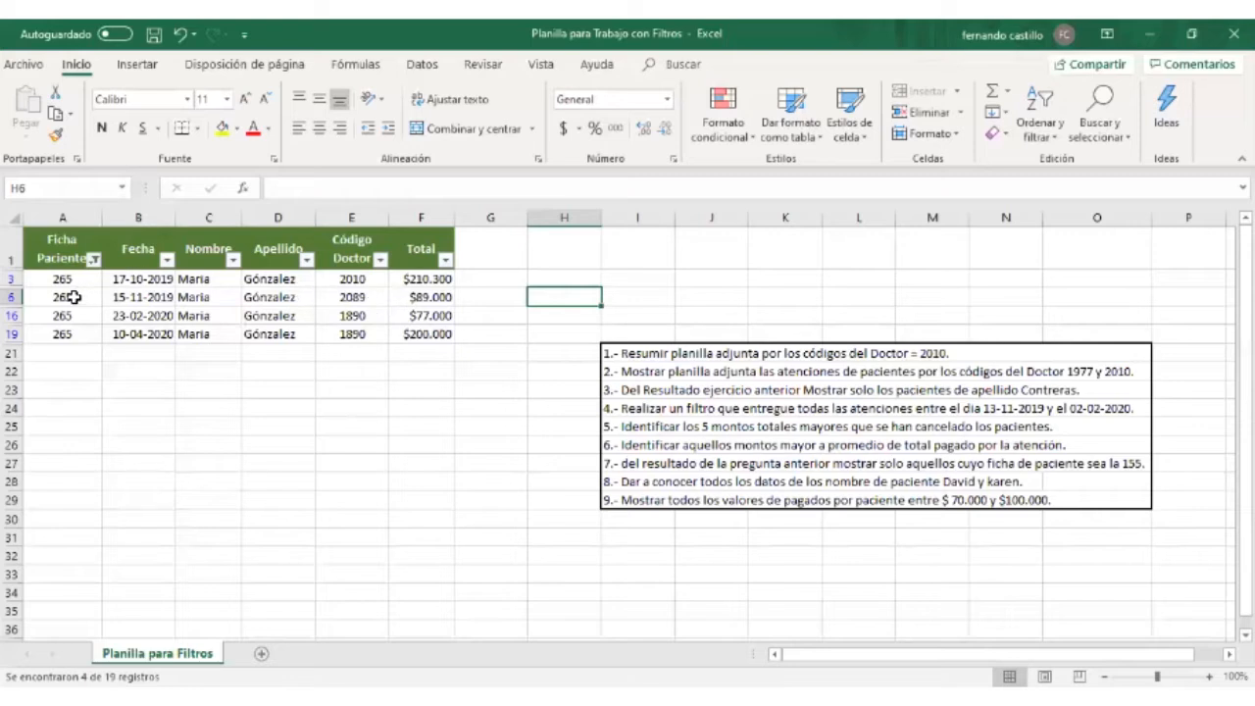
Step: Filter the Código Doctor column to exclude 1890, keeping doctor codes 2010 and 2089
click(377, 262)
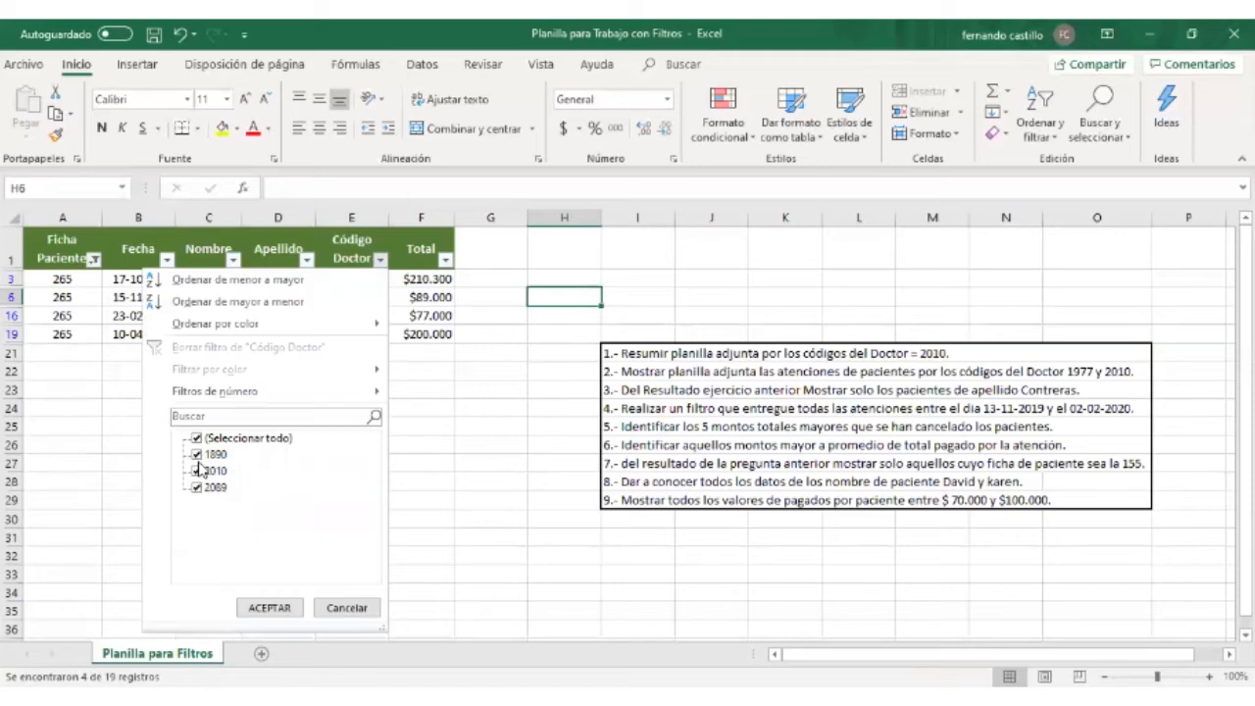
click(196, 455)
click(196, 470)
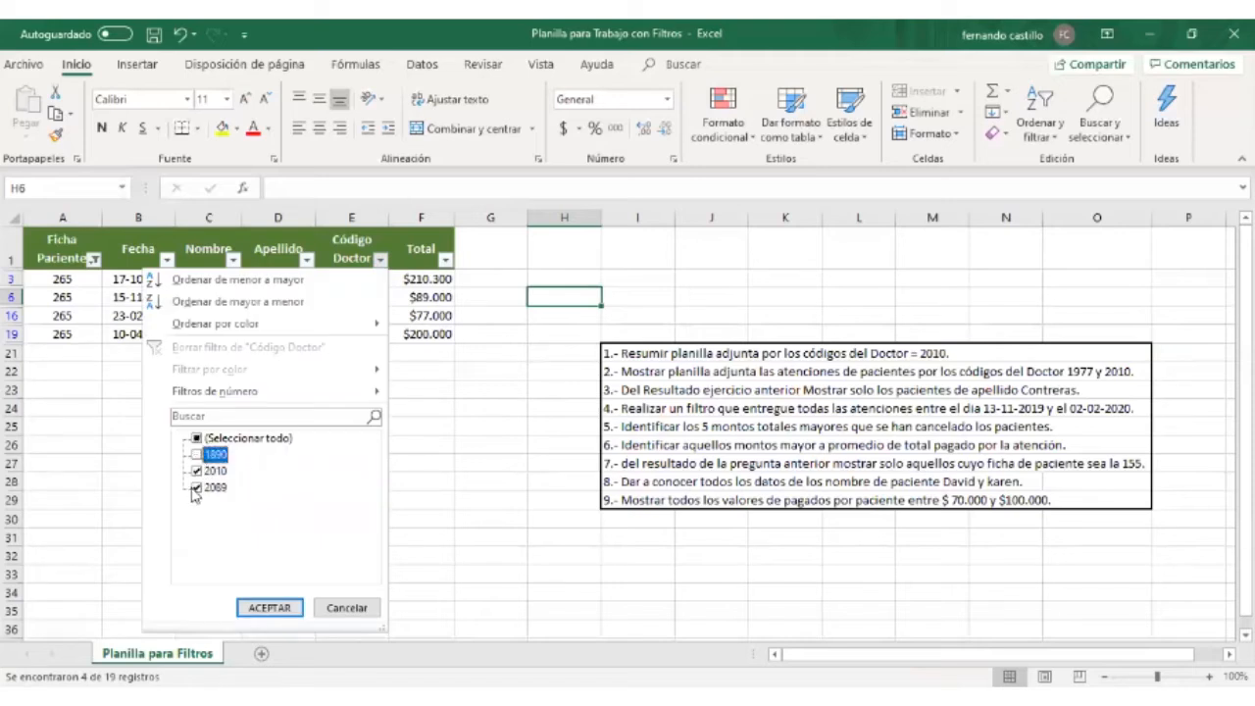
click(194, 488)
click(274, 608)
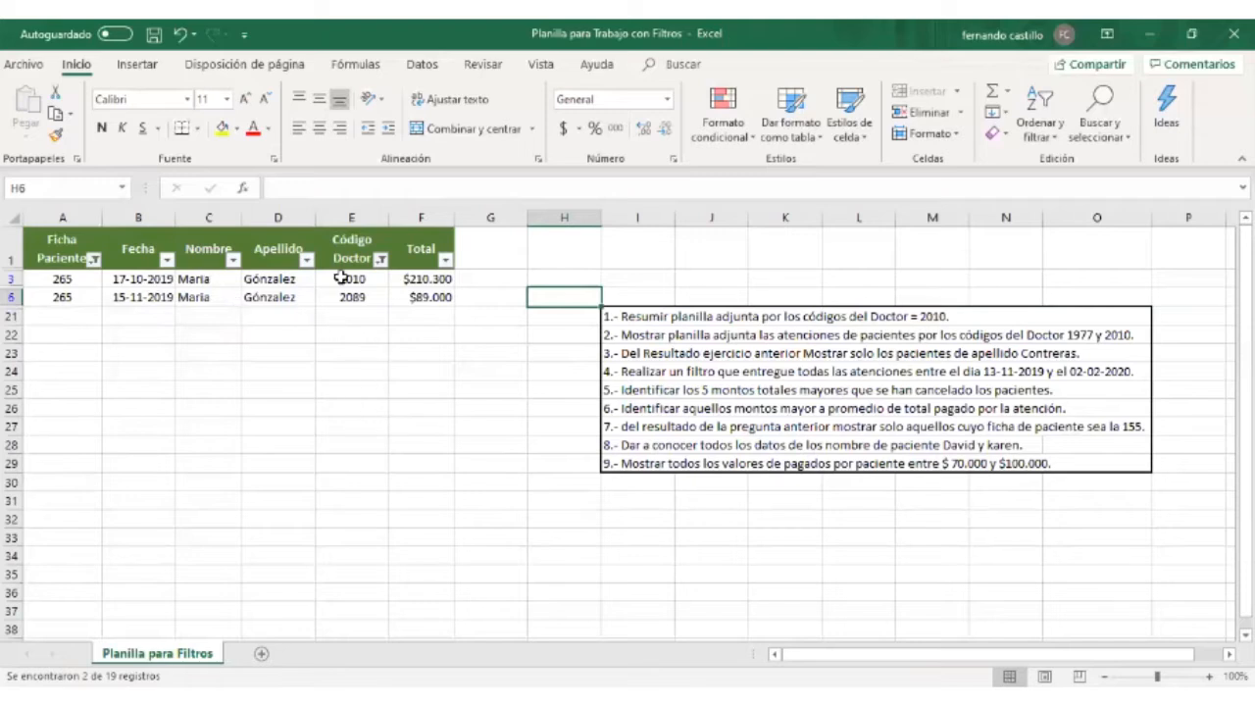
Step: Narrow the Código Doctor filter to doctor code 2010 by excluding 2089
click(376, 260)
click(203, 490)
click(267, 608)
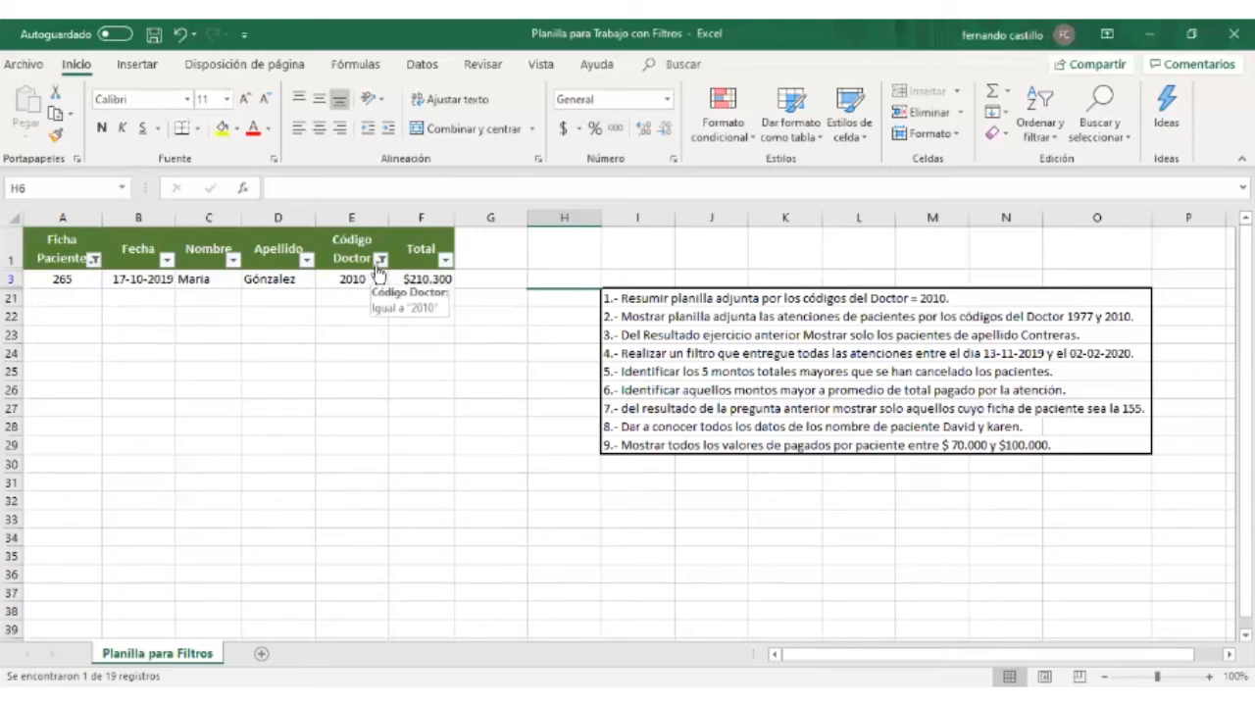
Step: Clear the filters from the Ficha Paciente and Código Doctor columns
click(94, 261)
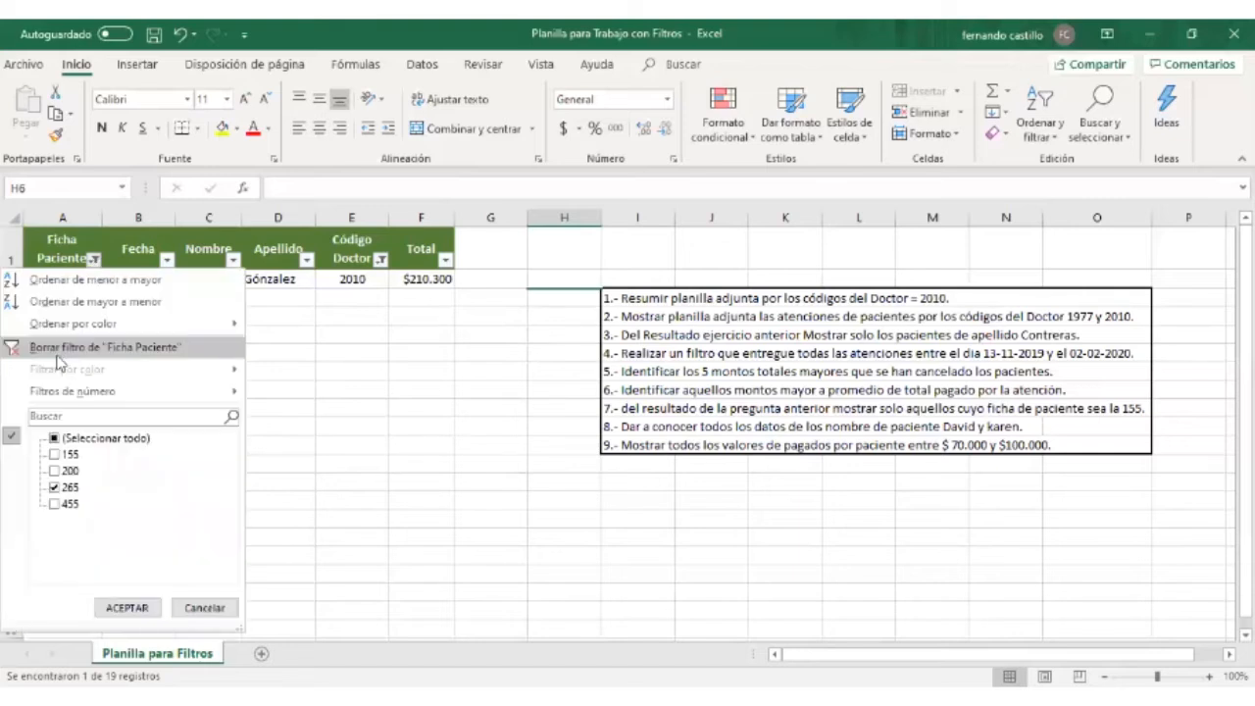
click(55, 351)
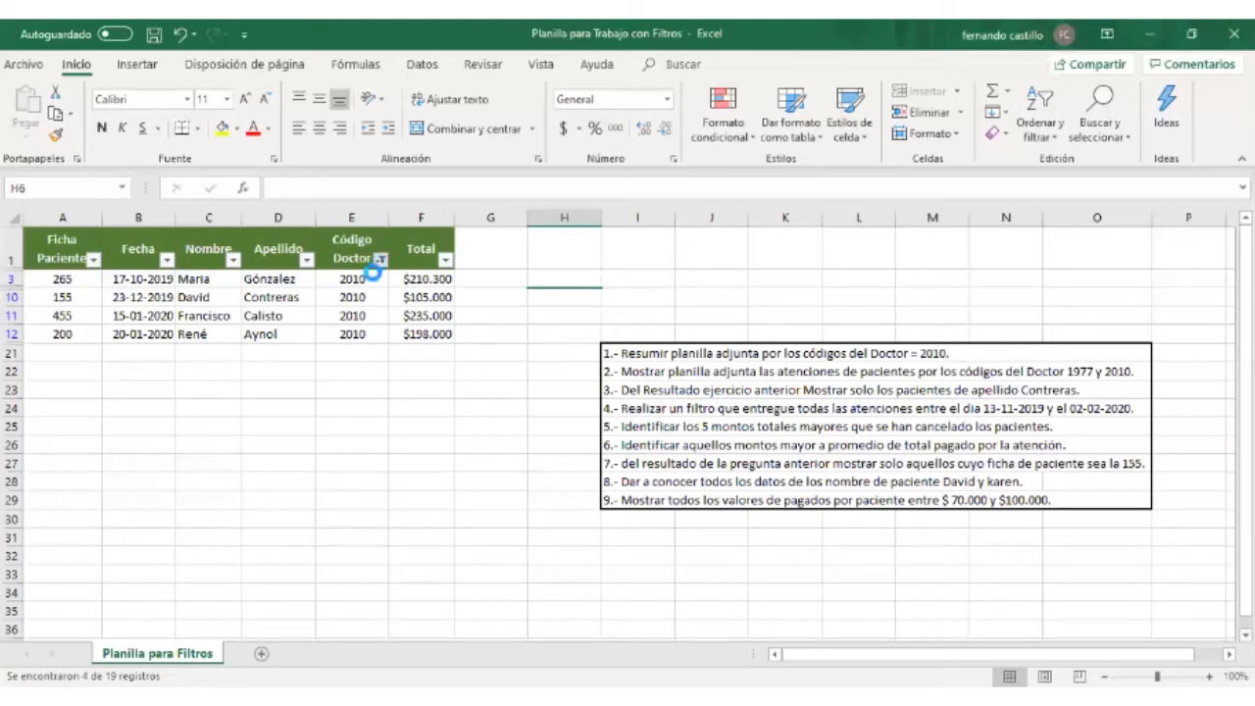
click(378, 258)
click(163, 350)
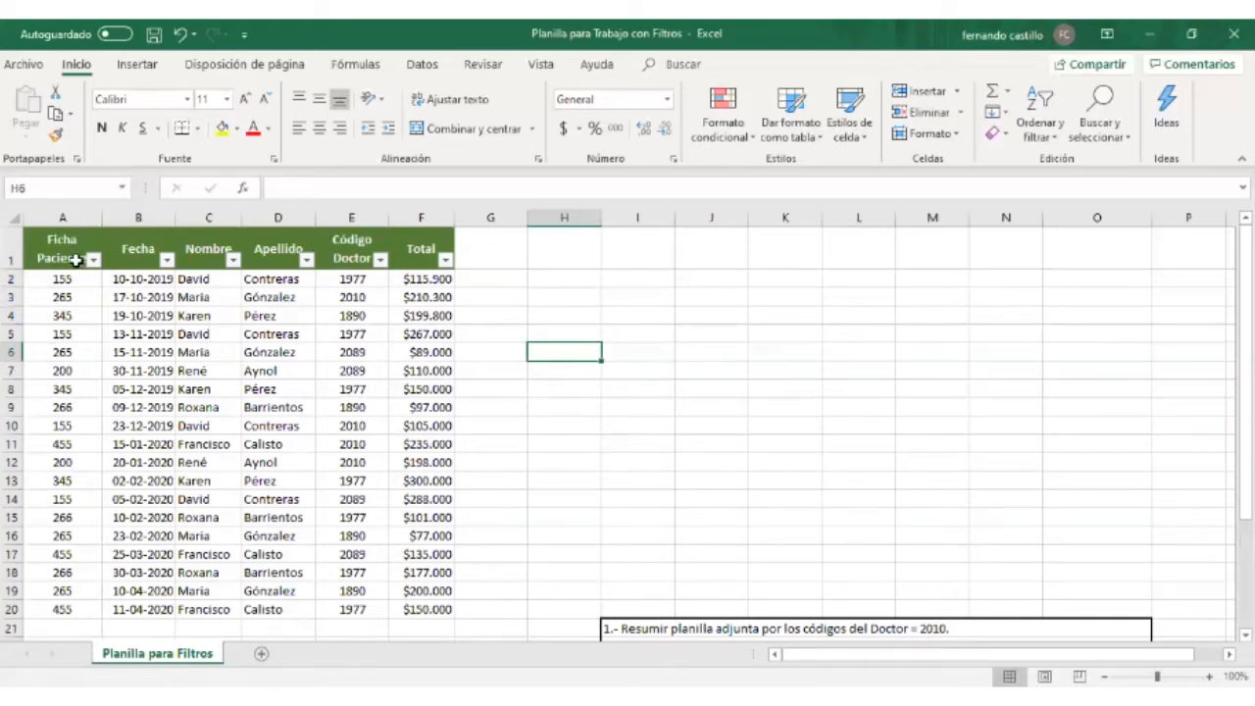
Step: Select the header row A1:F1 and remove its filter
click(76, 257)
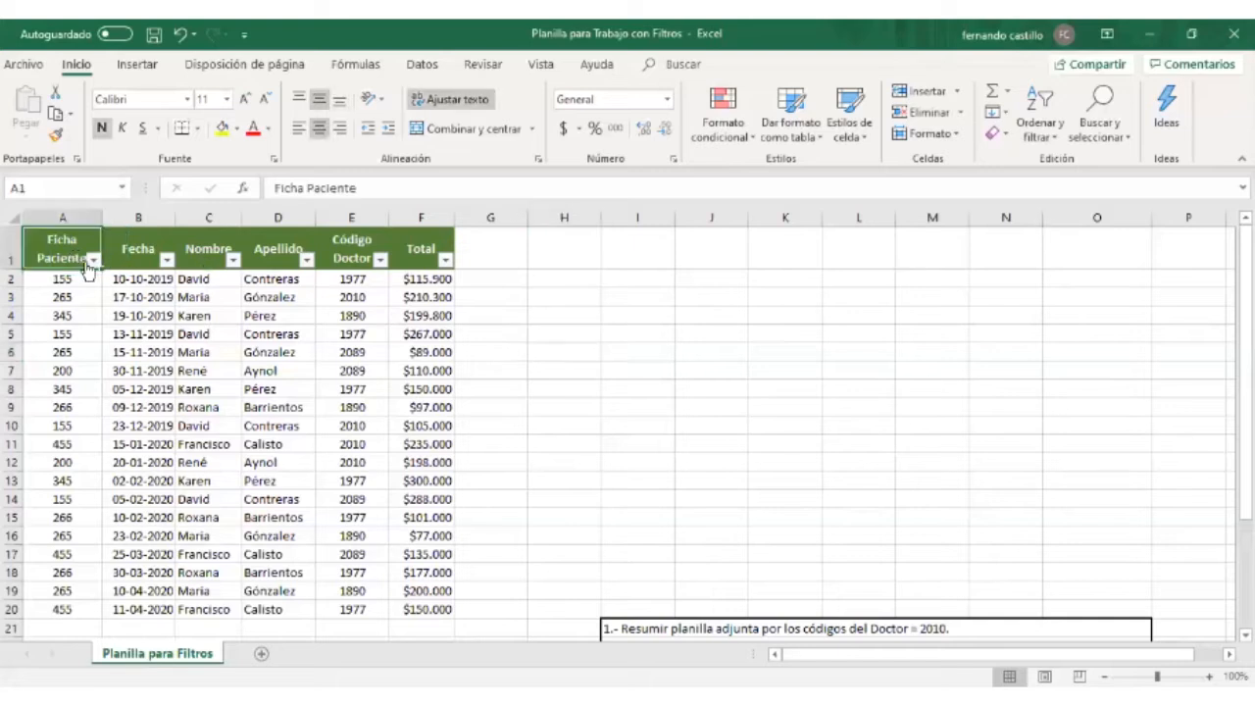
drag(49, 253, 417, 262)
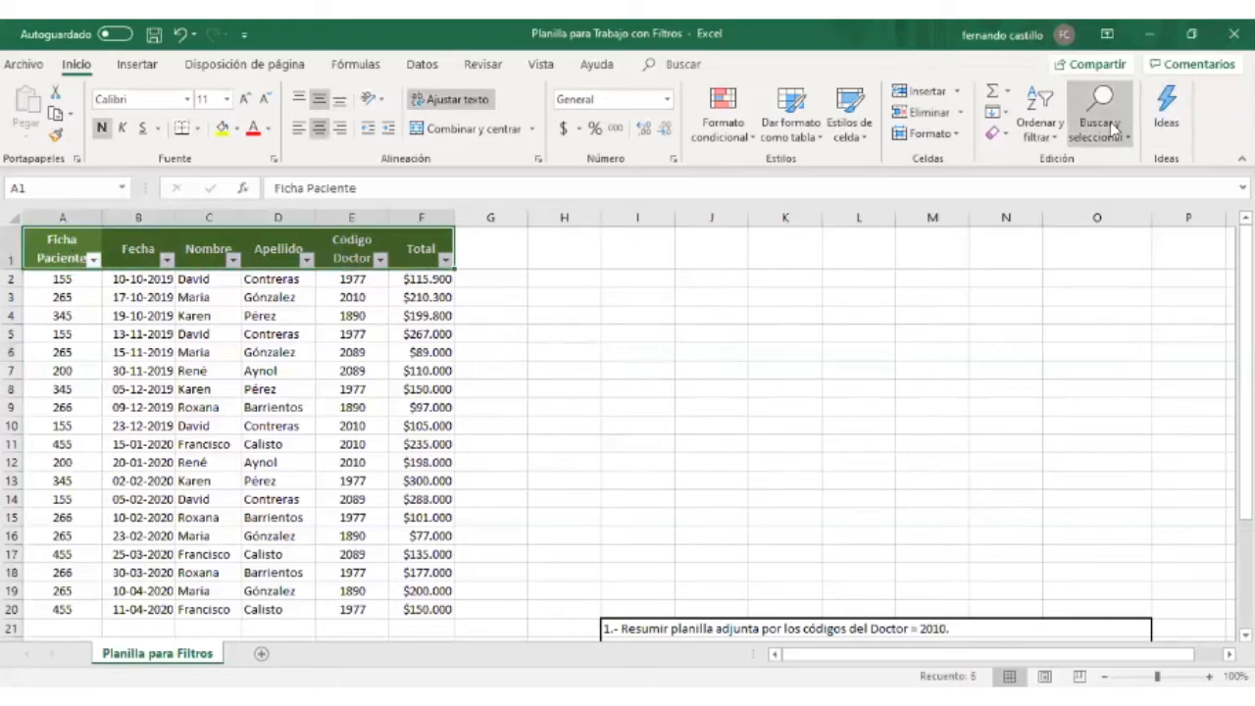
click(1061, 140)
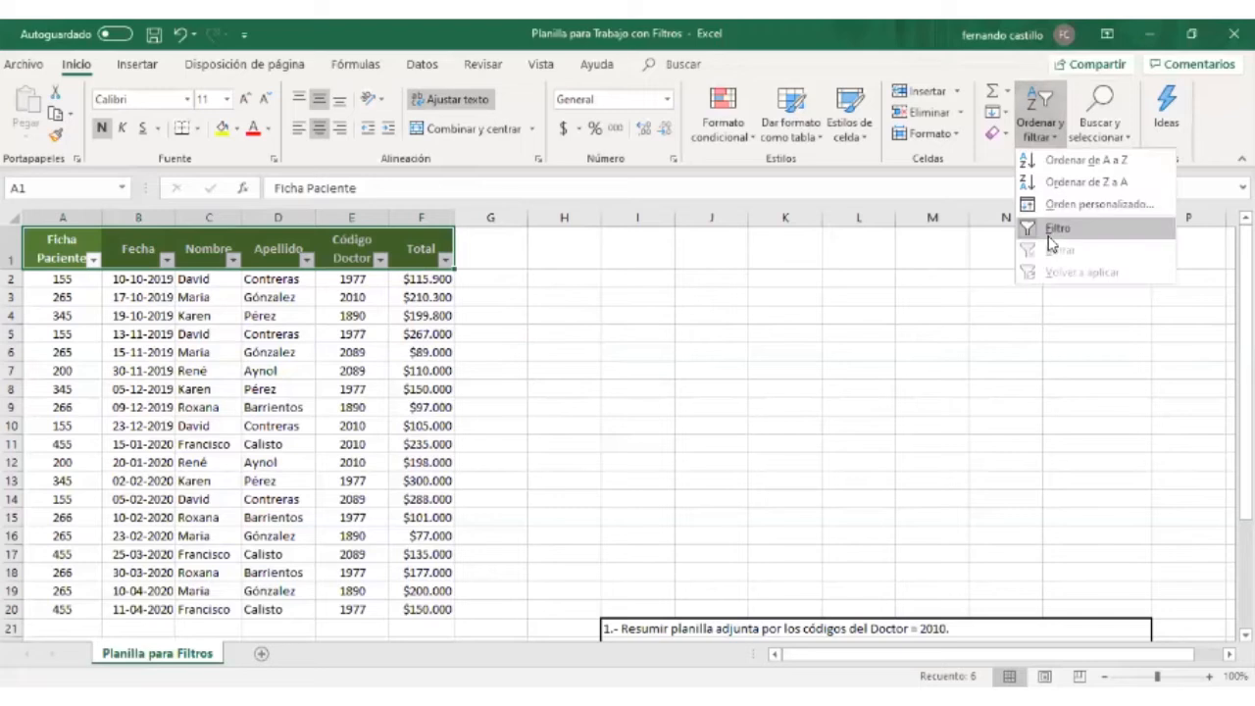
click(1049, 233)
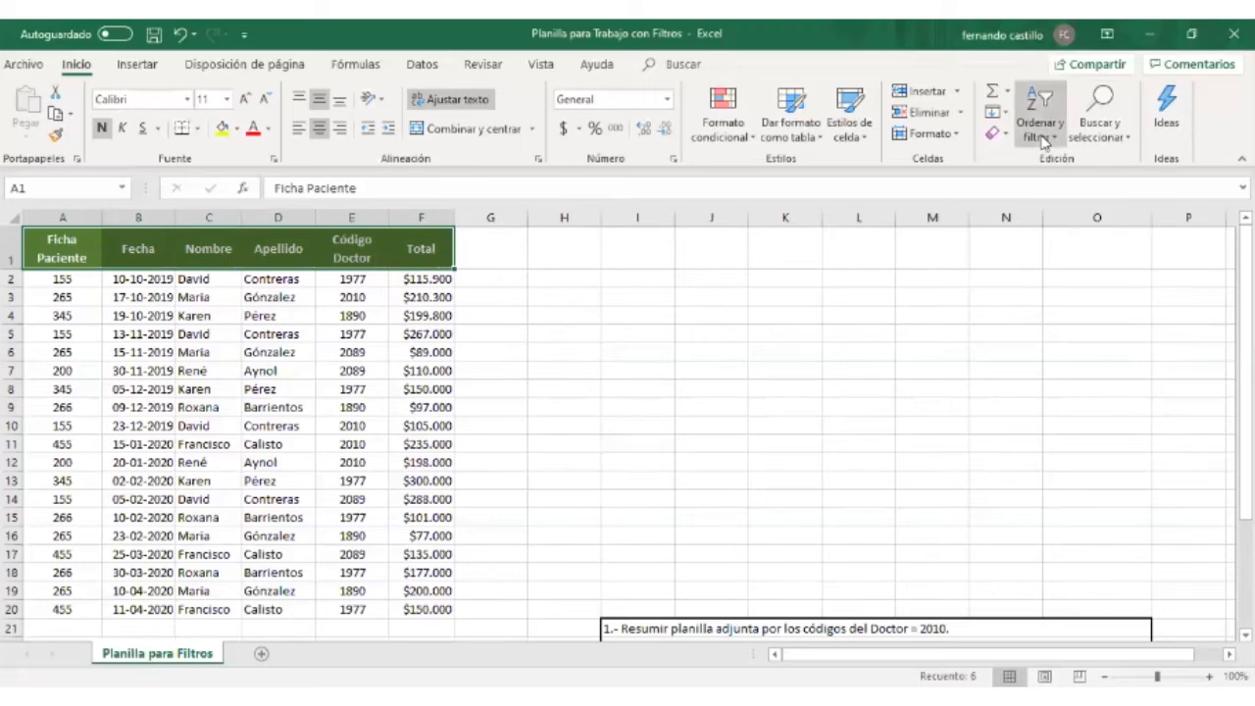
Step: Filter the Código Doctor column to show only doctor code 2010, as exercise 1 asks
scroll(640, 488, down, 1)
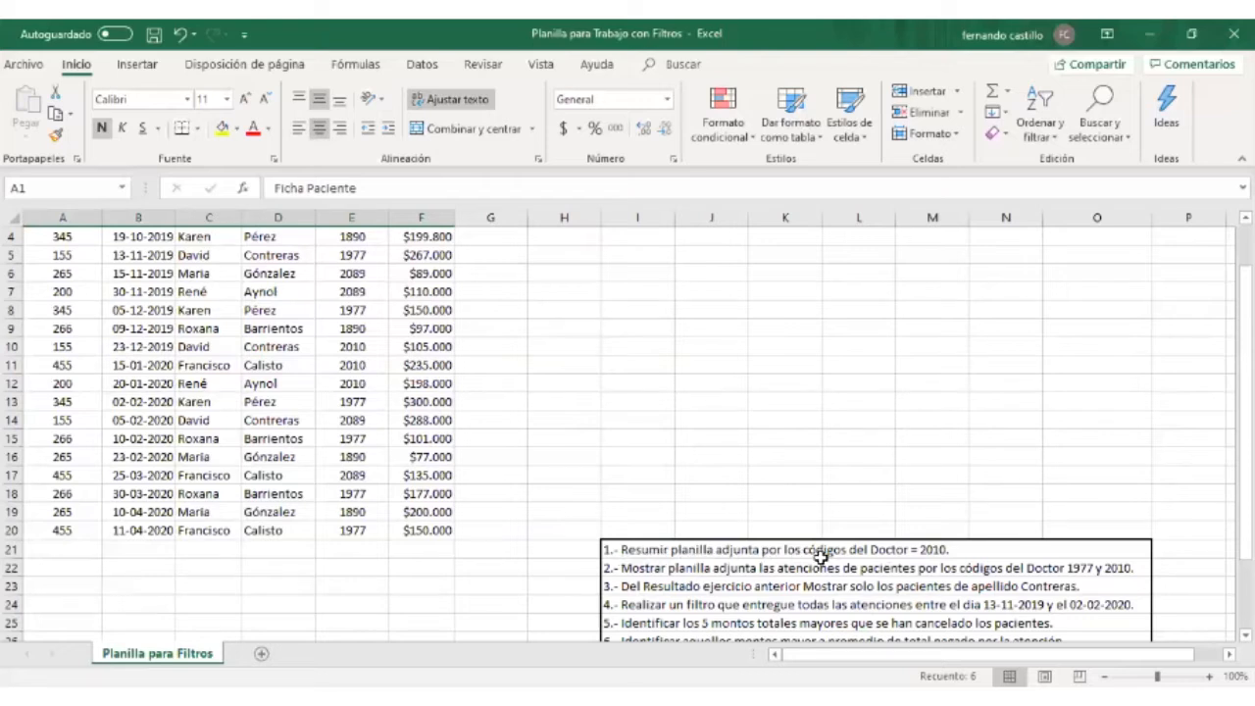
scroll(567, 435, up, 1)
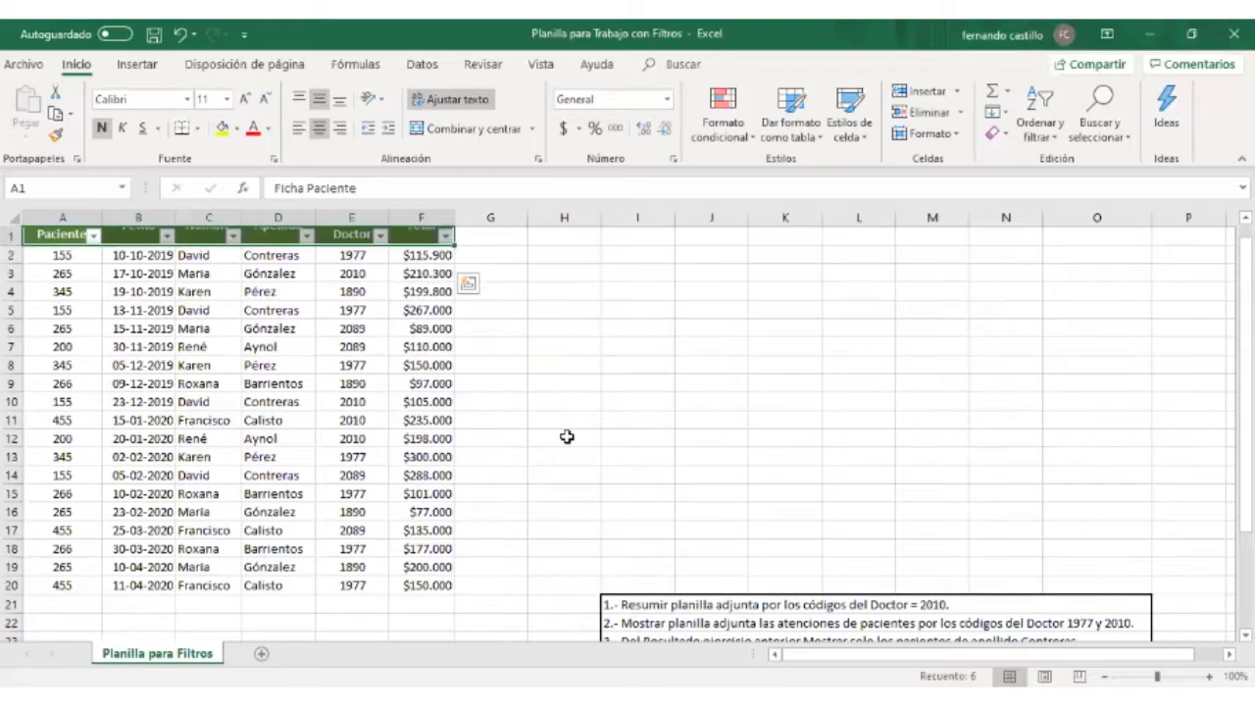
click(622, 316)
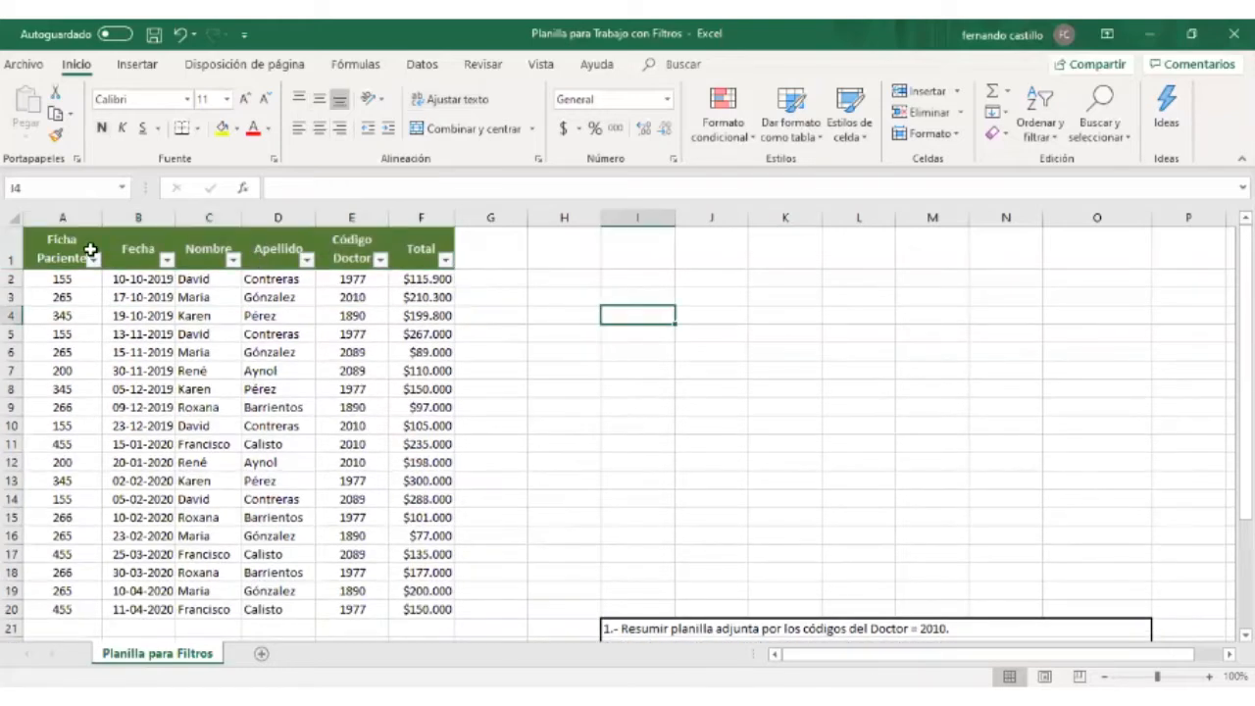
click(1050, 146)
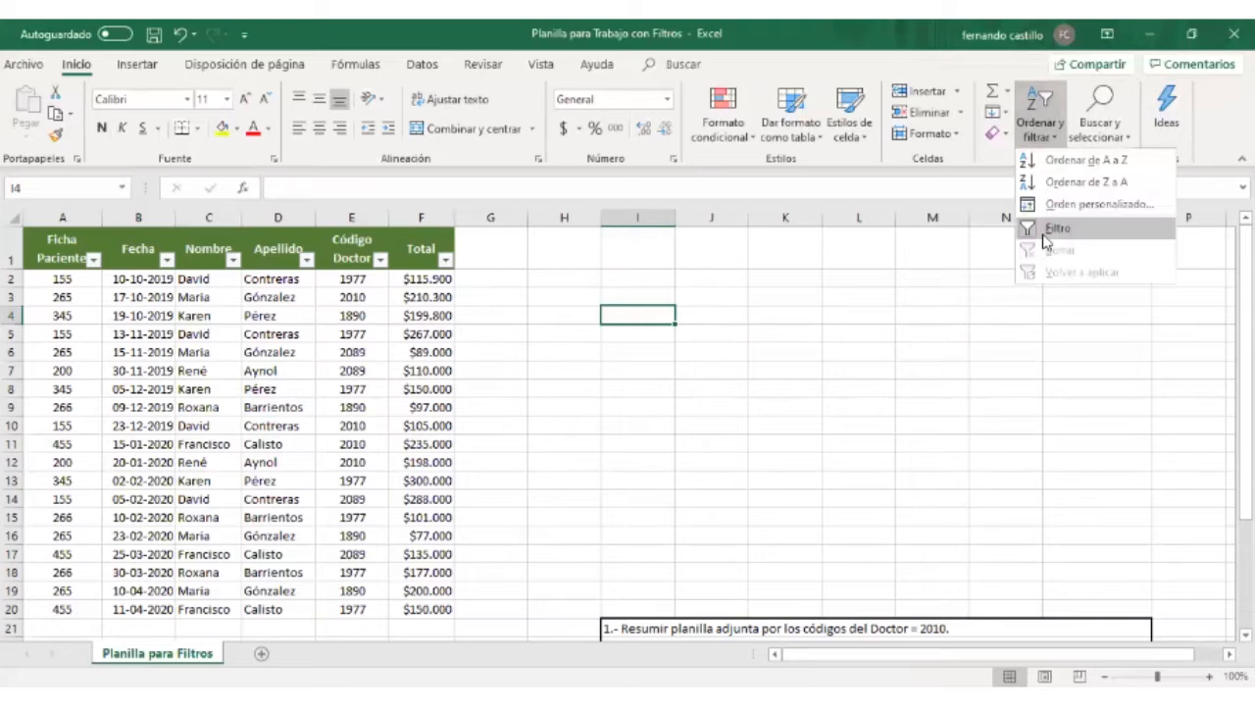
click(380, 262)
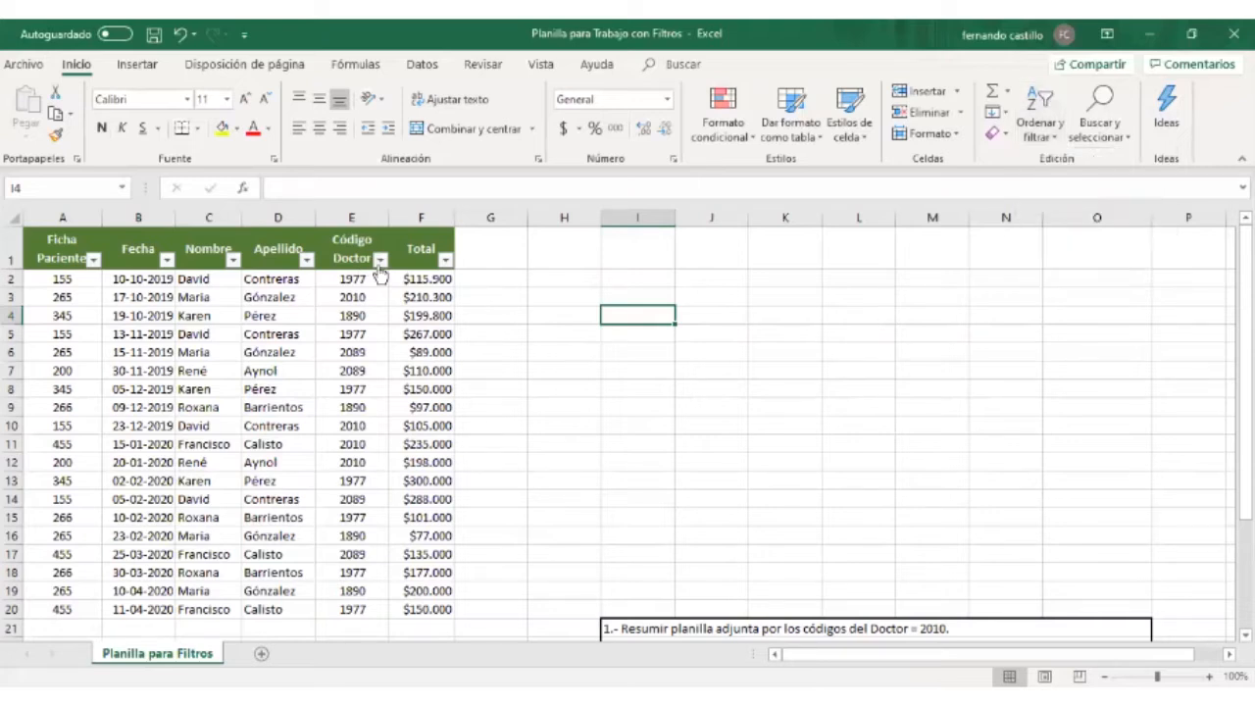
click(378, 259)
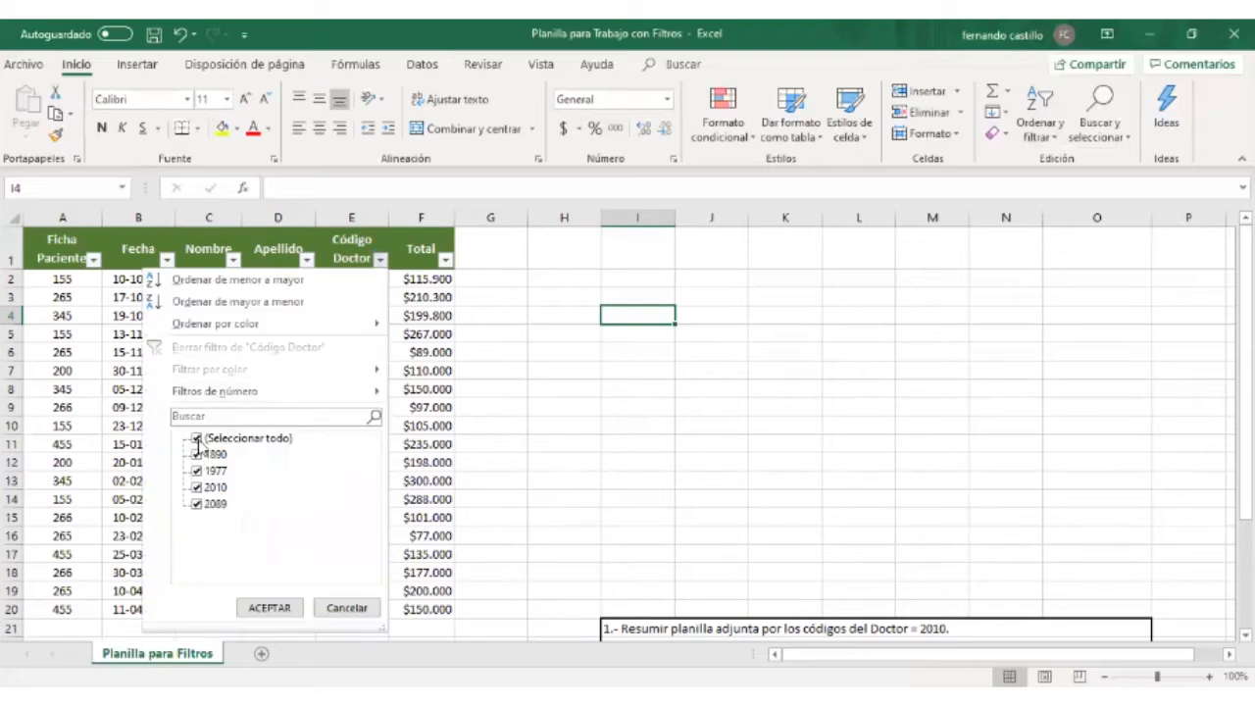
click(197, 439)
click(197, 487)
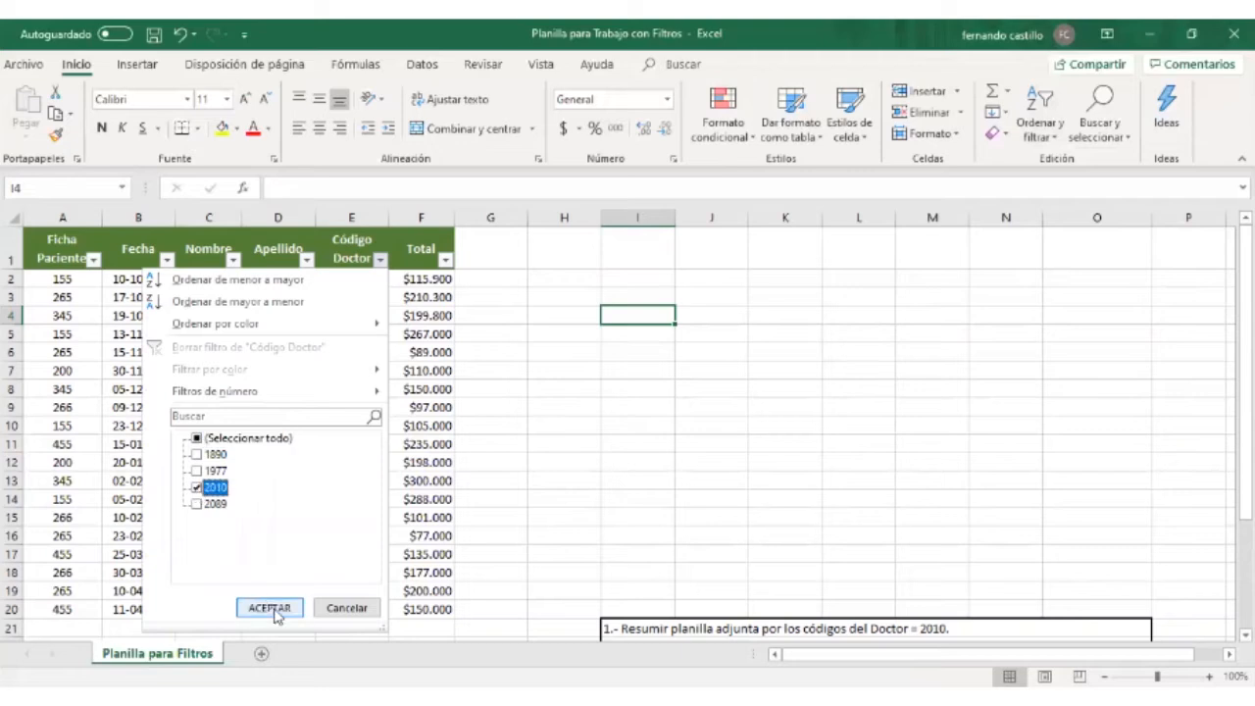
click(270, 607)
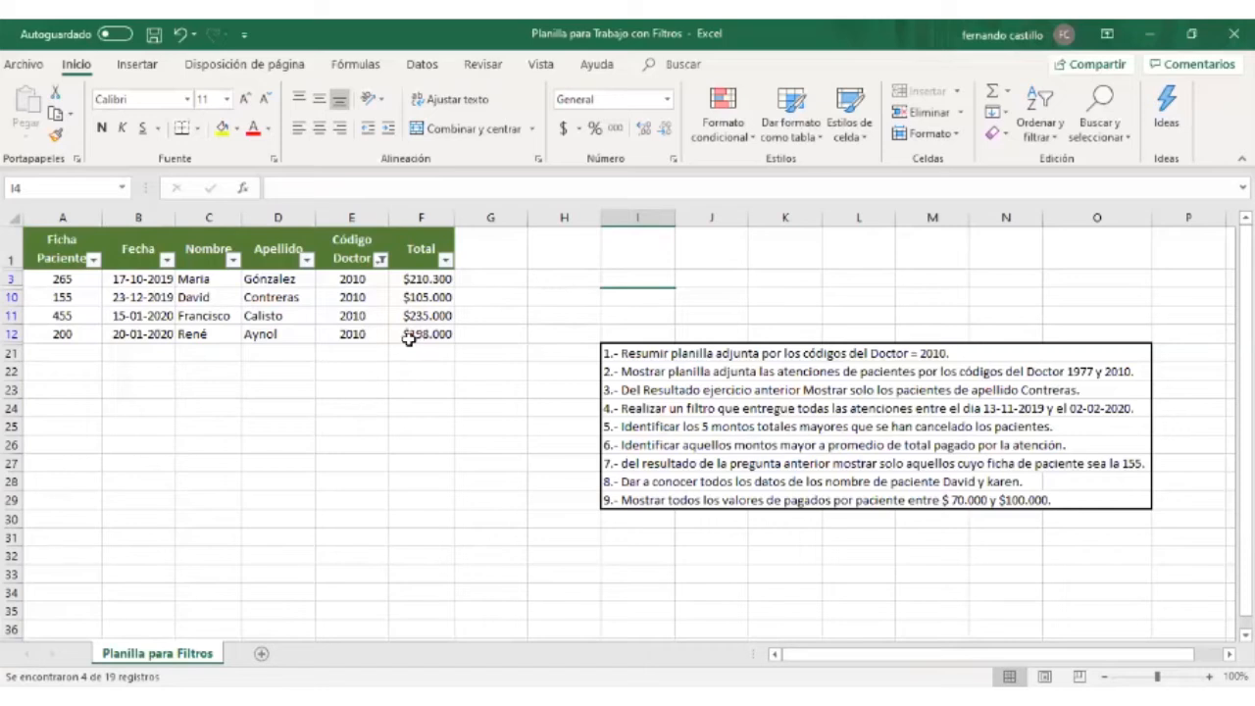
Step: Select the filtered Total amounts from F3 to F12 to check their sum, average and count
drag(426, 278, 429, 331)
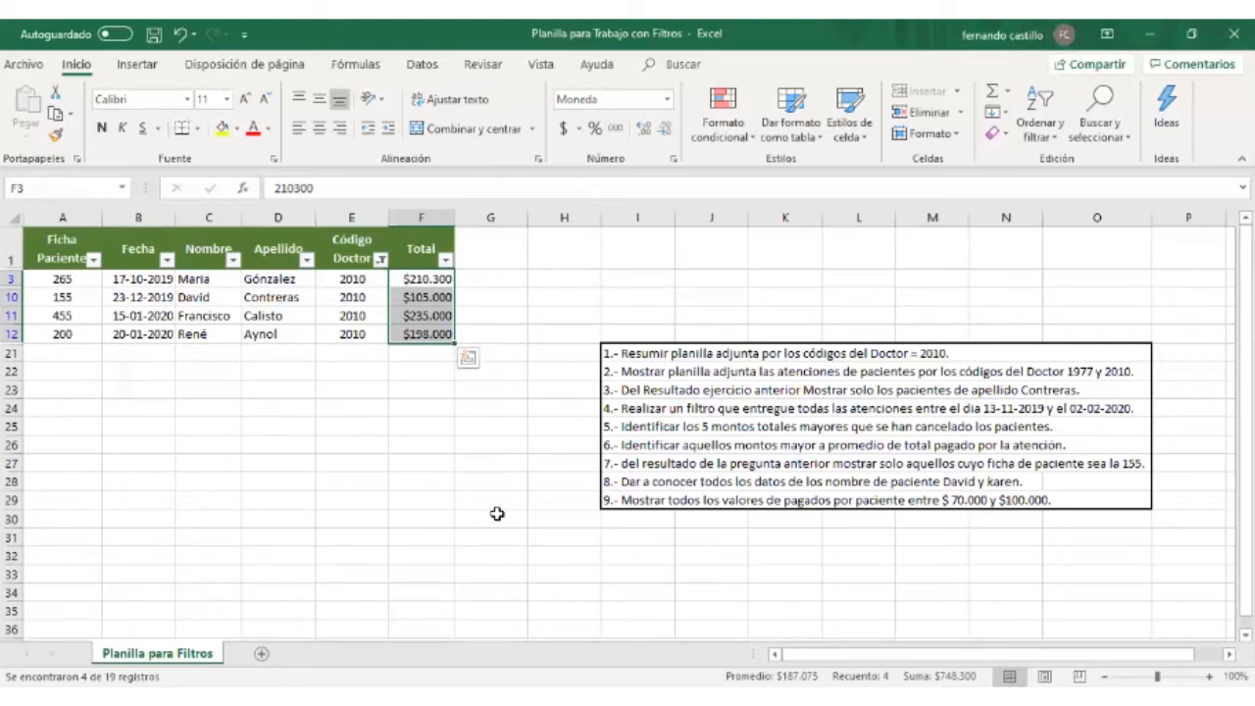
click(458, 479)
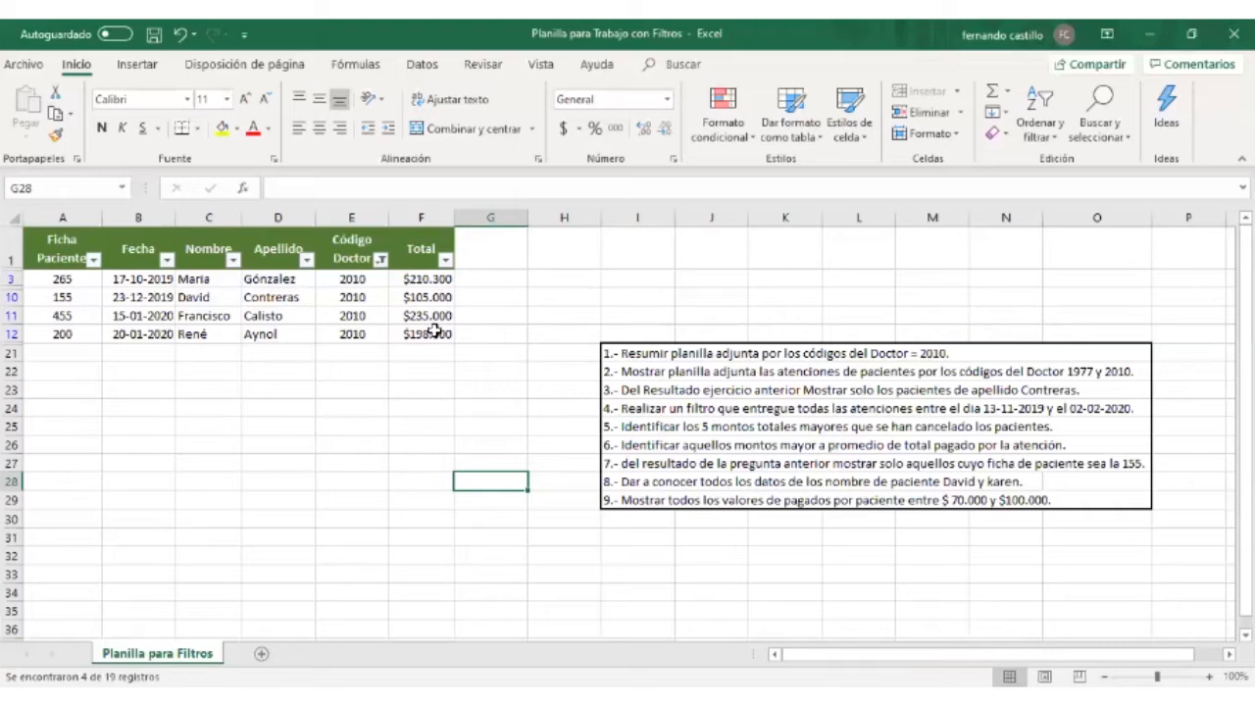
drag(412, 275, 419, 333)
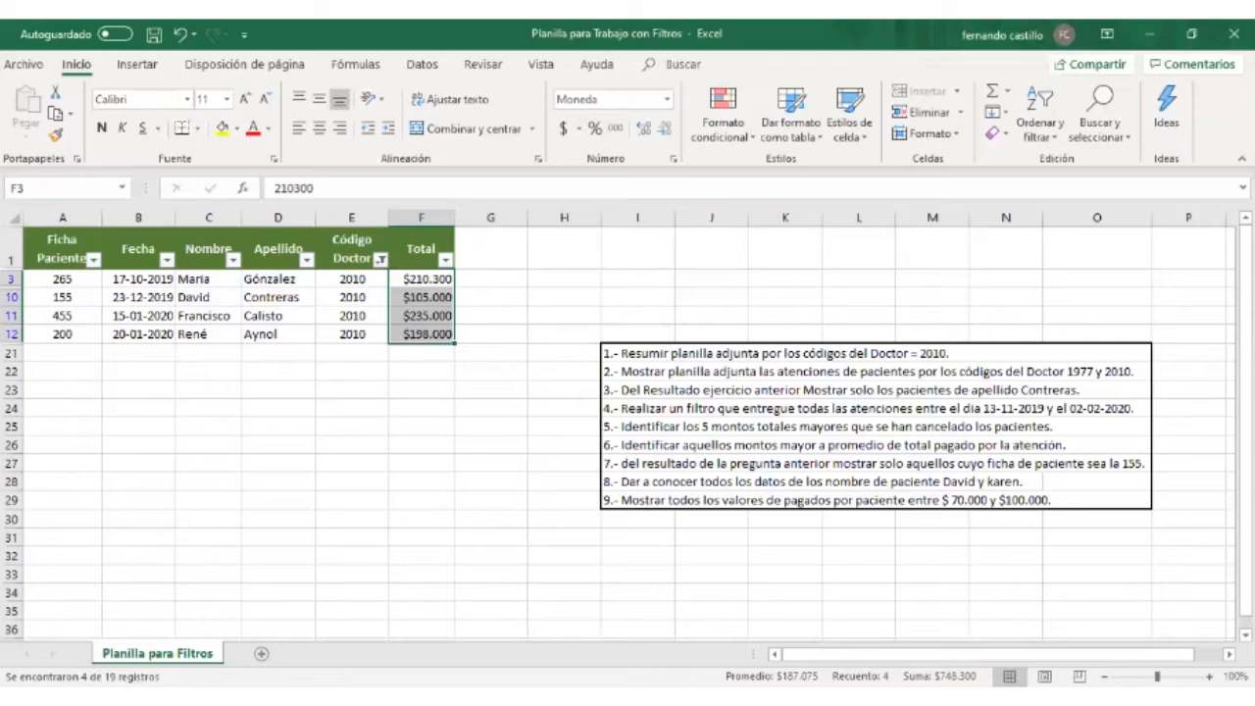
Step: Highlight the exercise 1 statement in I21 with a yellow fill
drag(510, 481, 500, 496)
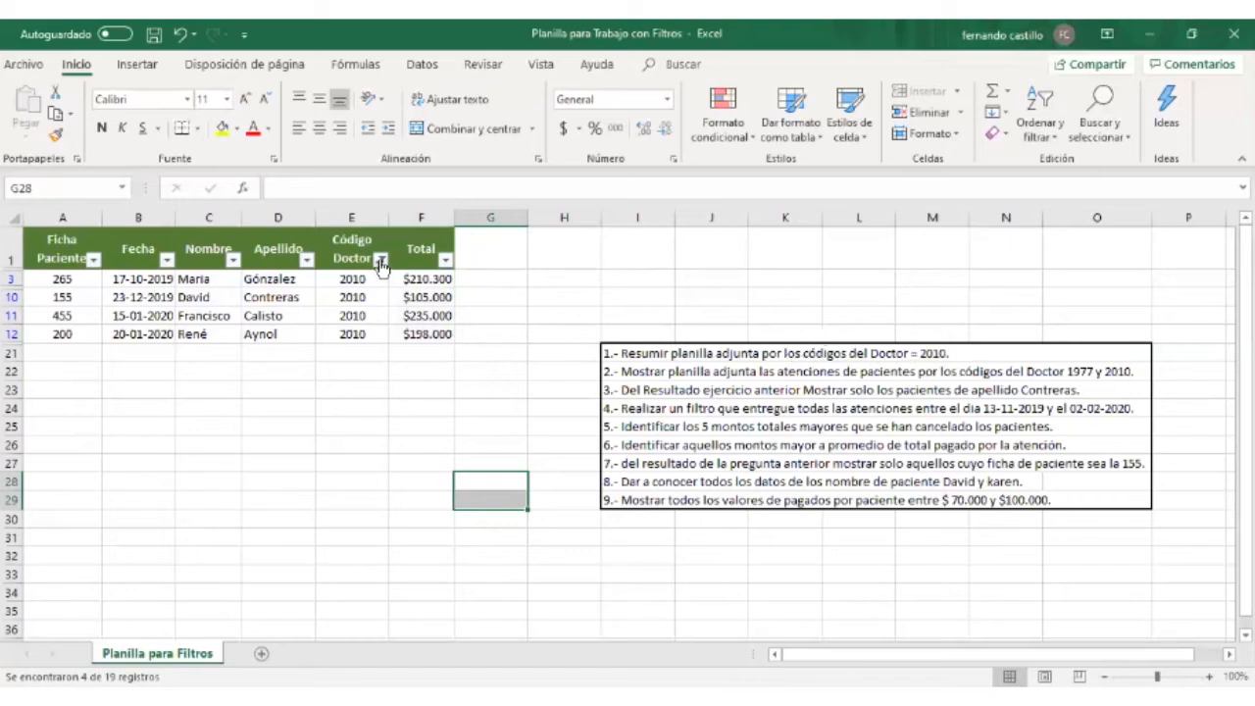
click(613, 353)
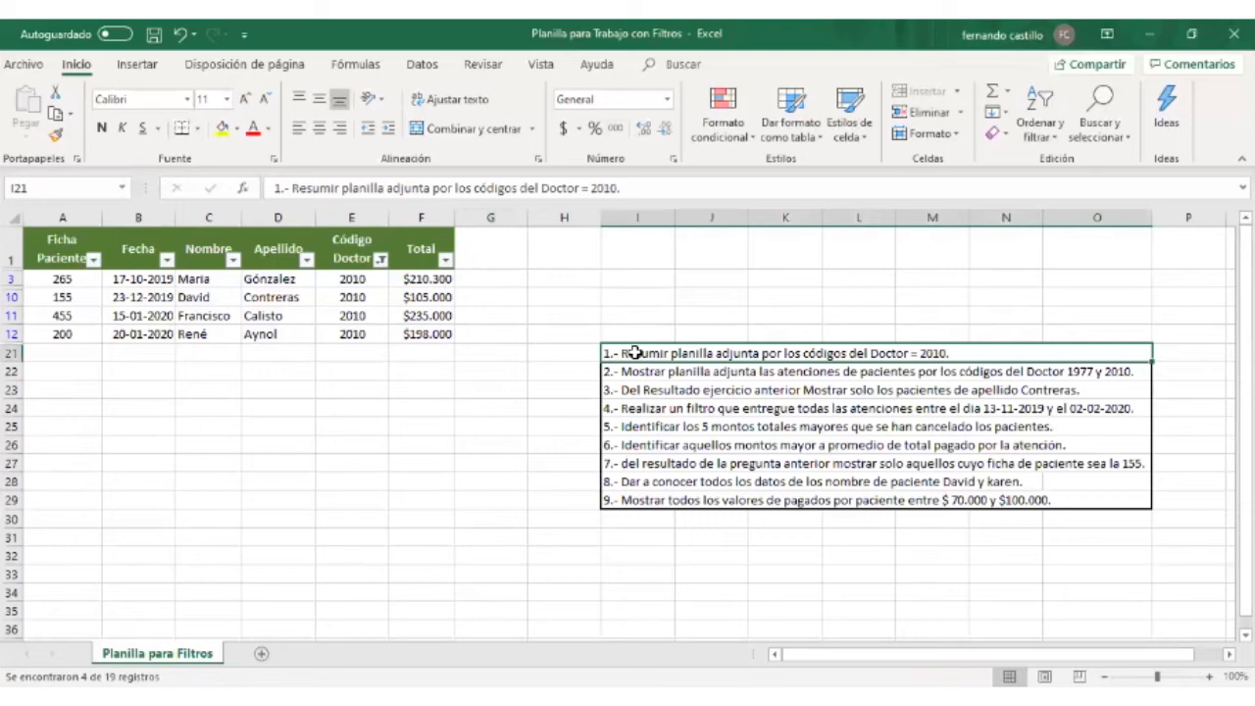
click(222, 129)
click(466, 449)
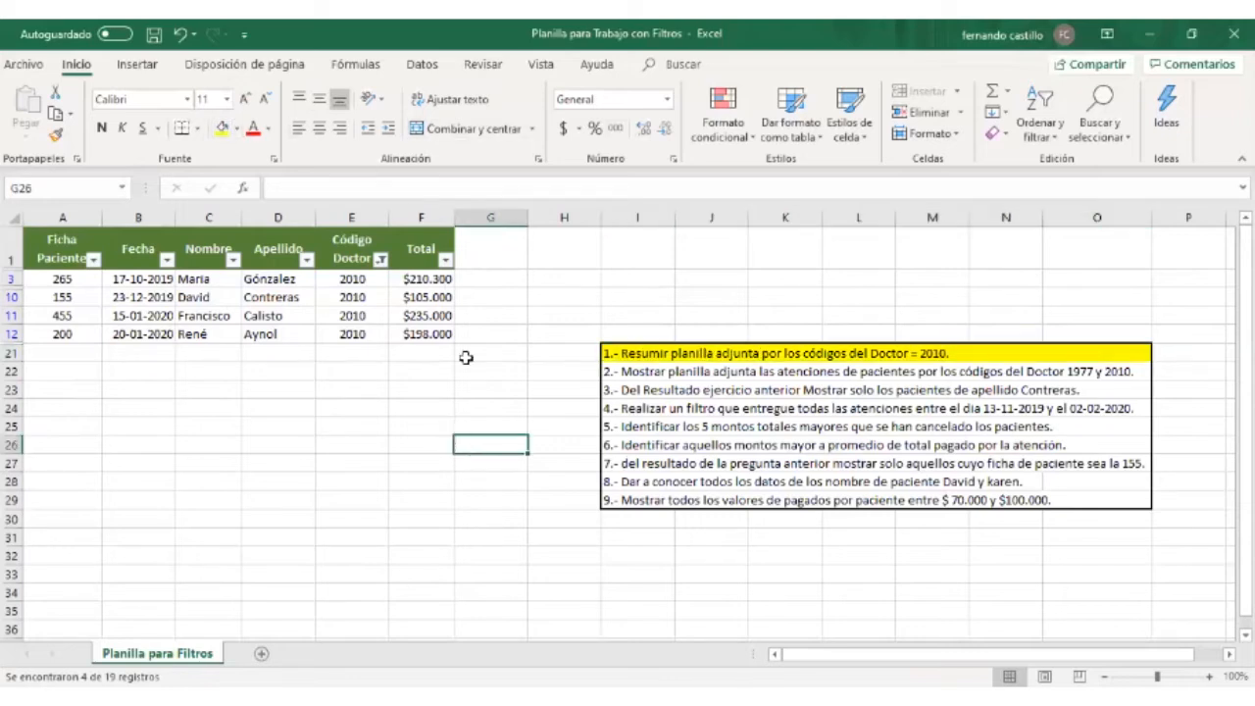
Step: Clear the Código Doctor filter and refilter the column to show only doctor codes 1977 and 2010, as exercise 2 asks
click(380, 259)
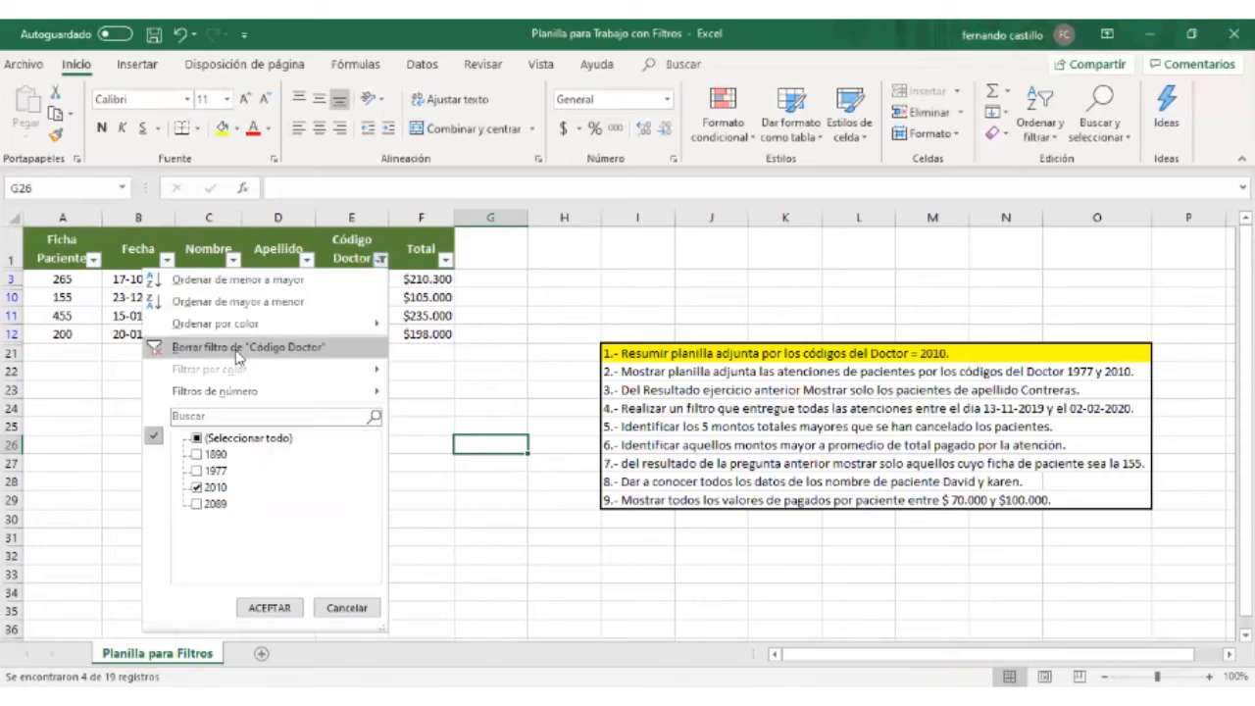
click(239, 348)
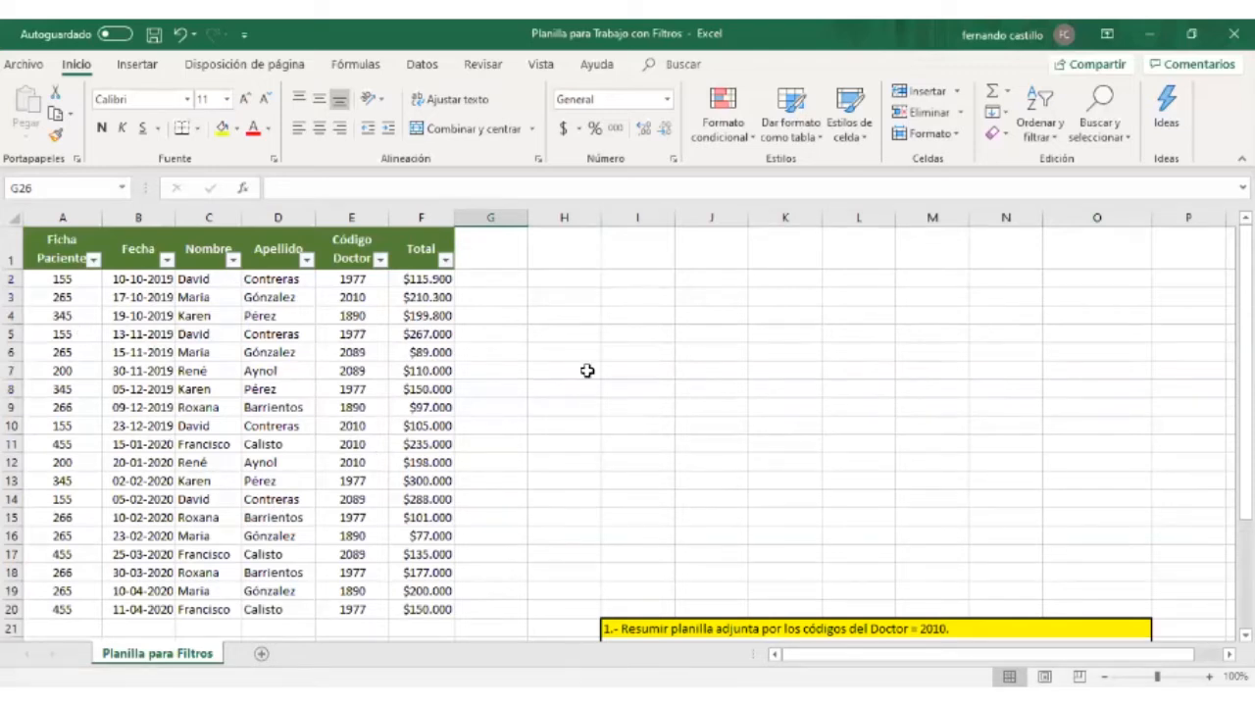
scroll(693, 324, down, 1)
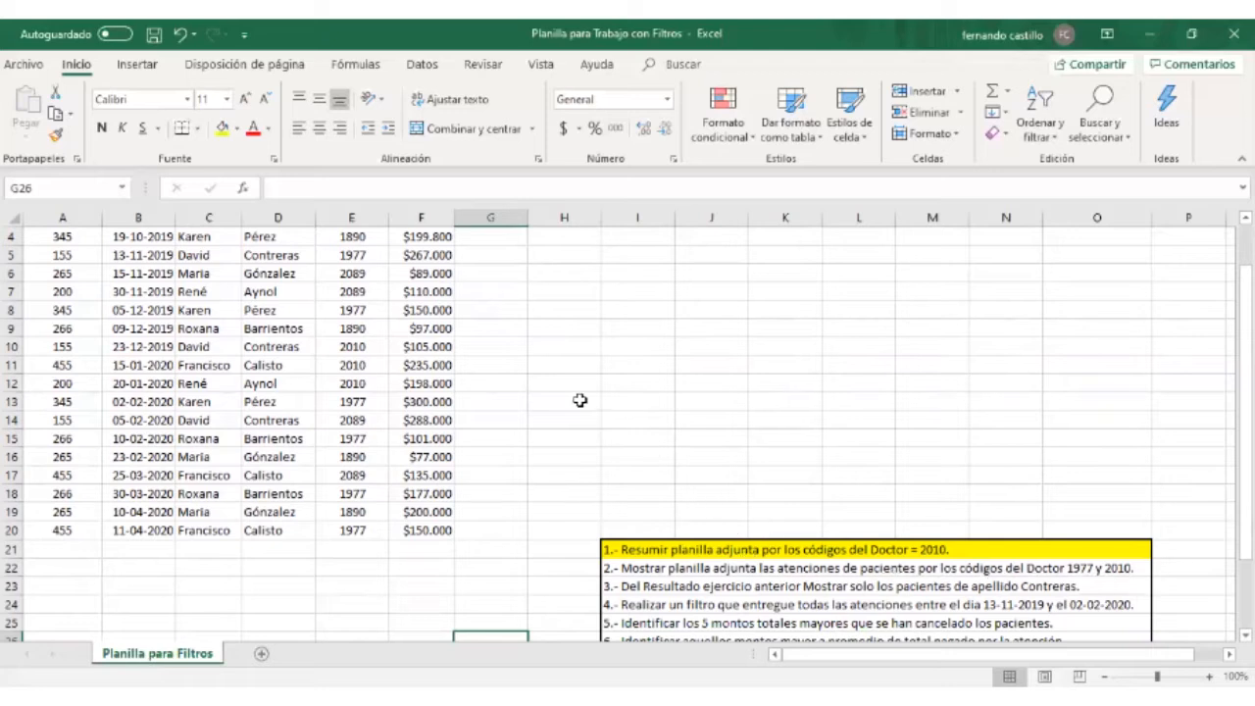
scroll(579, 401, up, 1)
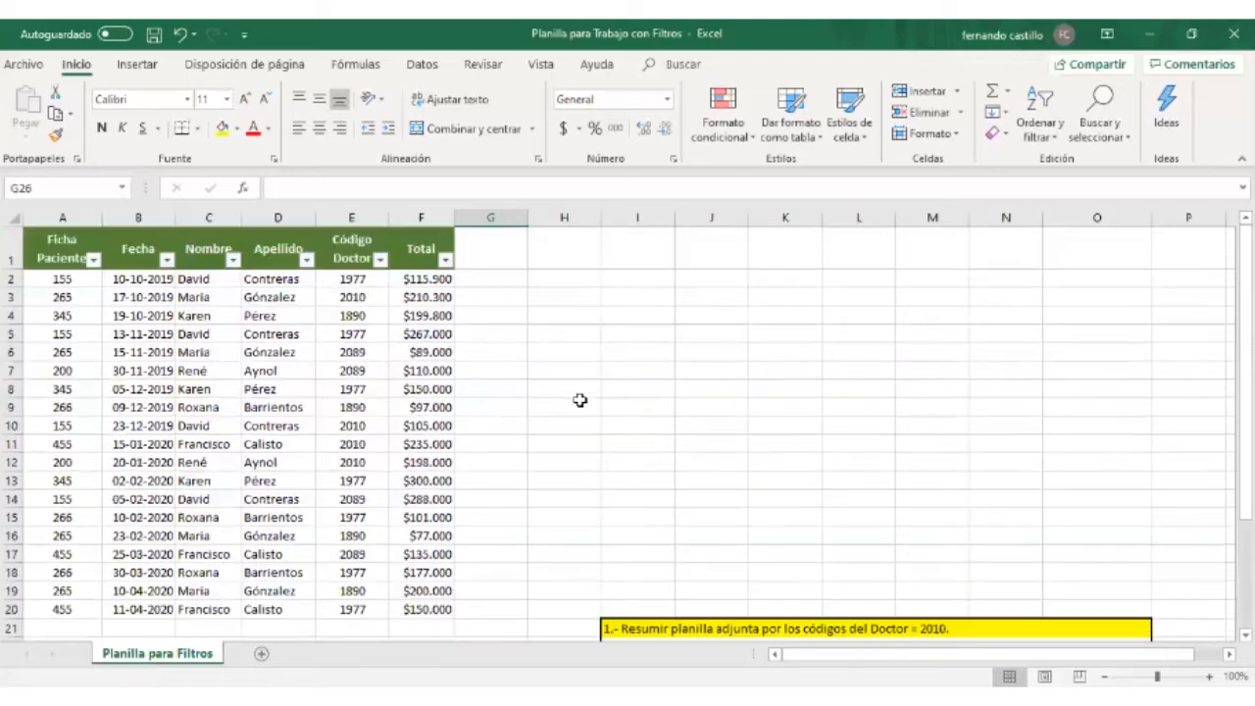
click(379, 259)
click(197, 455)
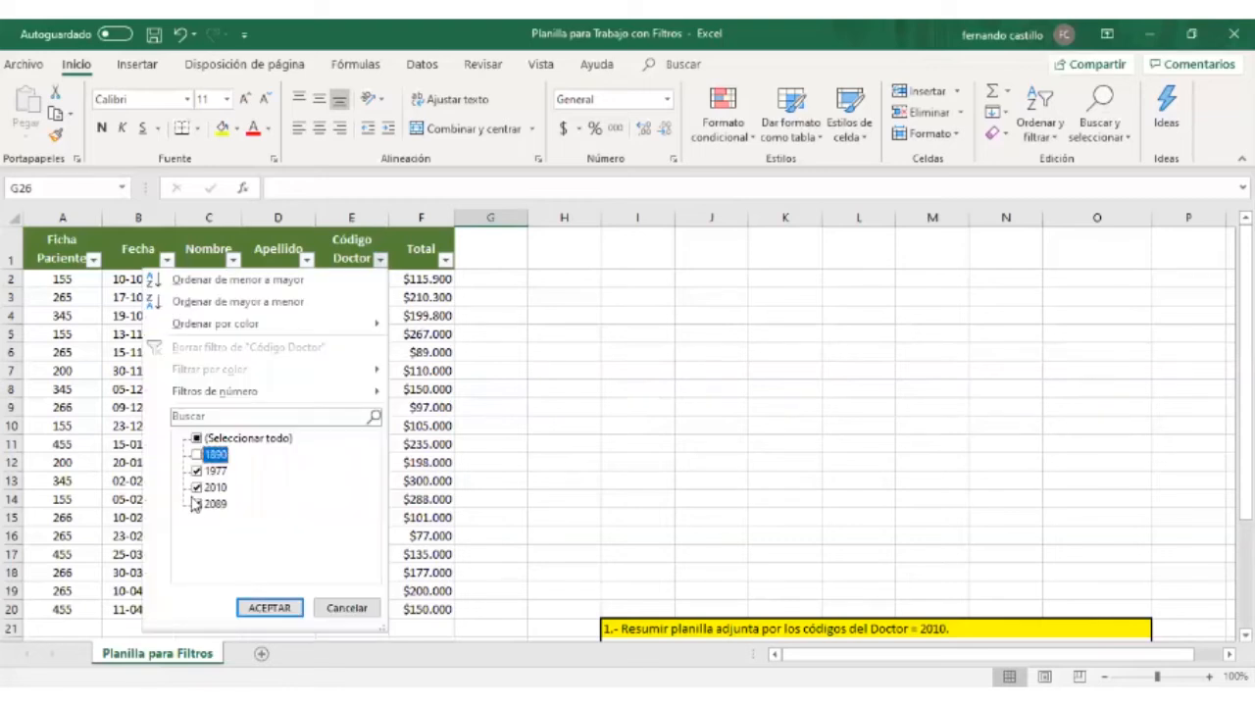
click(195, 504)
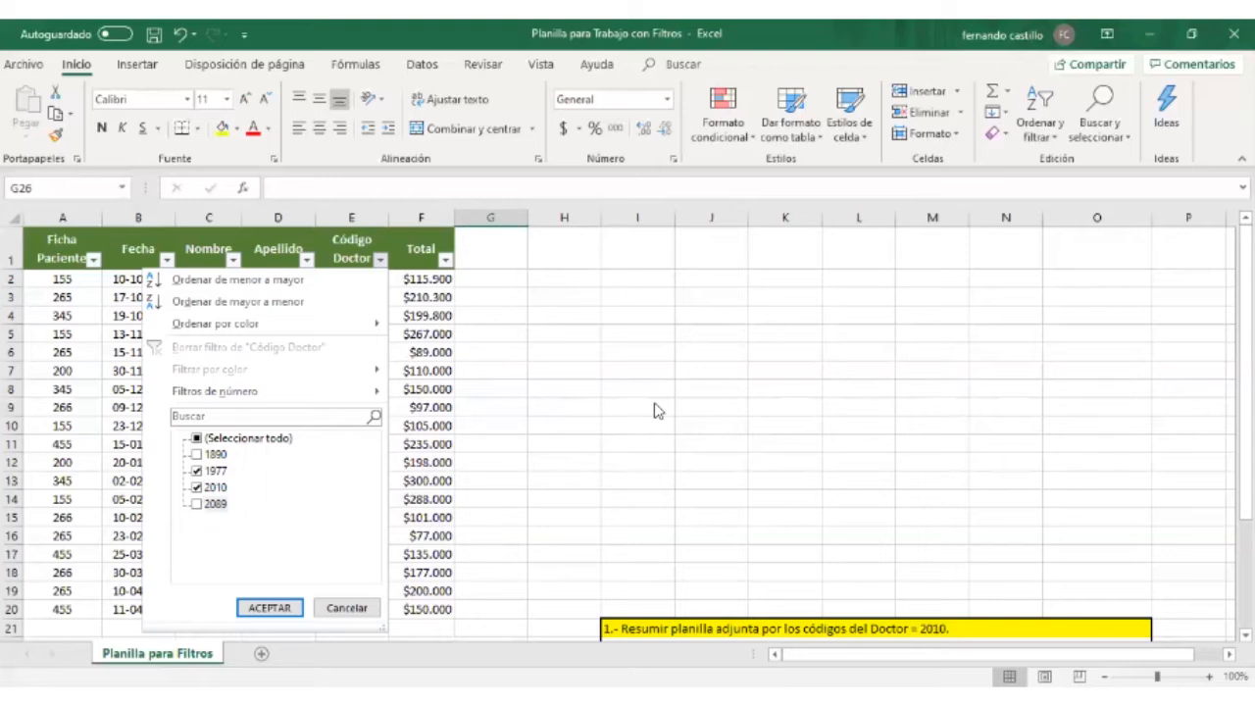
scroll(1209, 440, down, 1)
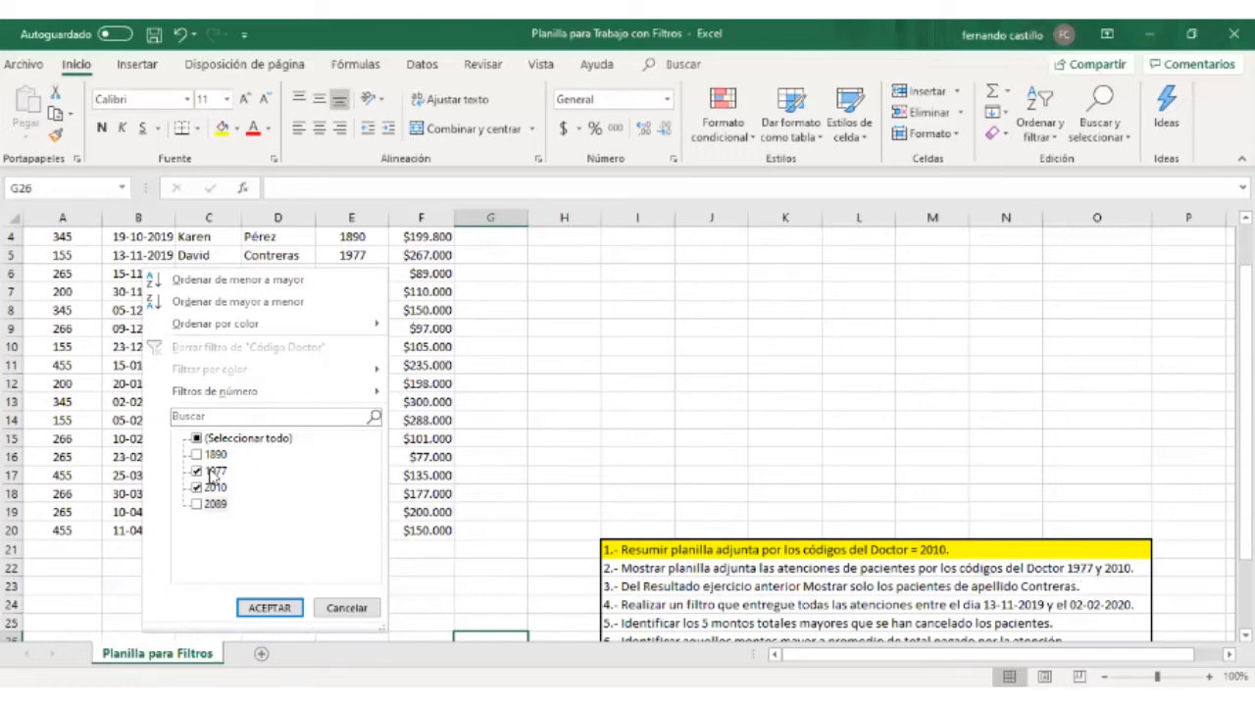
click(269, 608)
scroll(535, 383, up, 2)
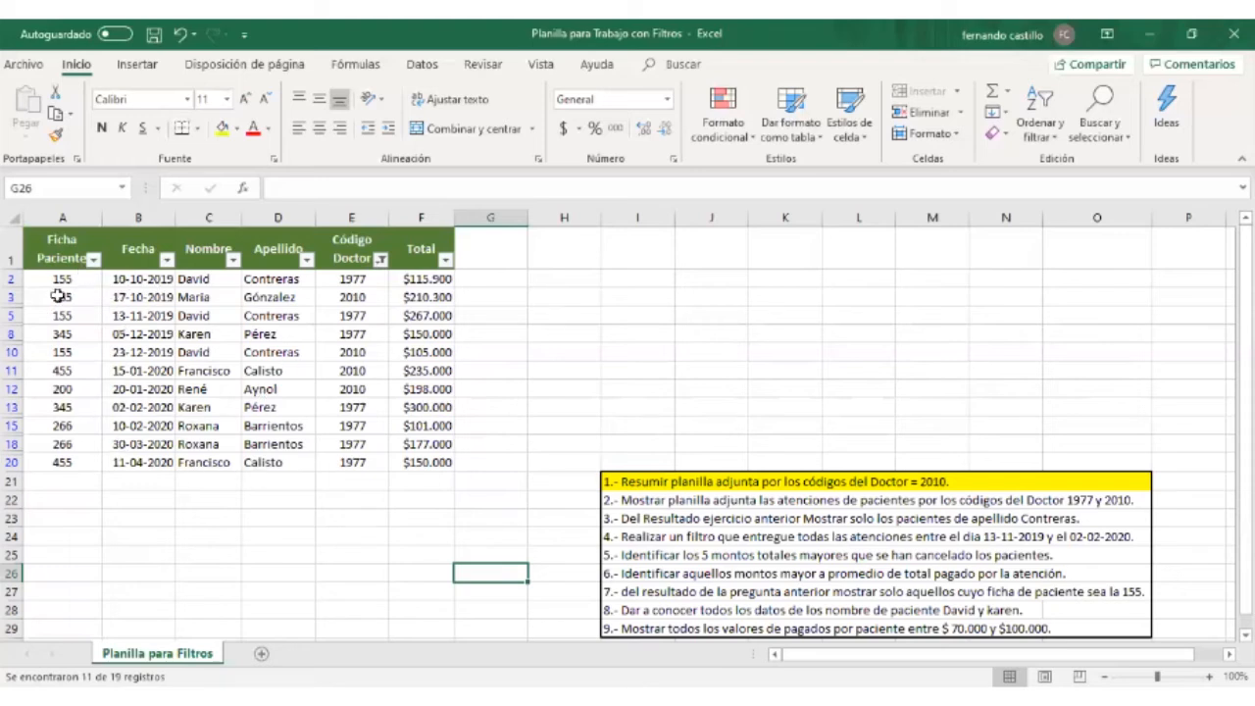
Step: Highlight the exercise 2 statement in I22 with a yellow fill and check which codes the Código Doctor filter includes
click(610, 501)
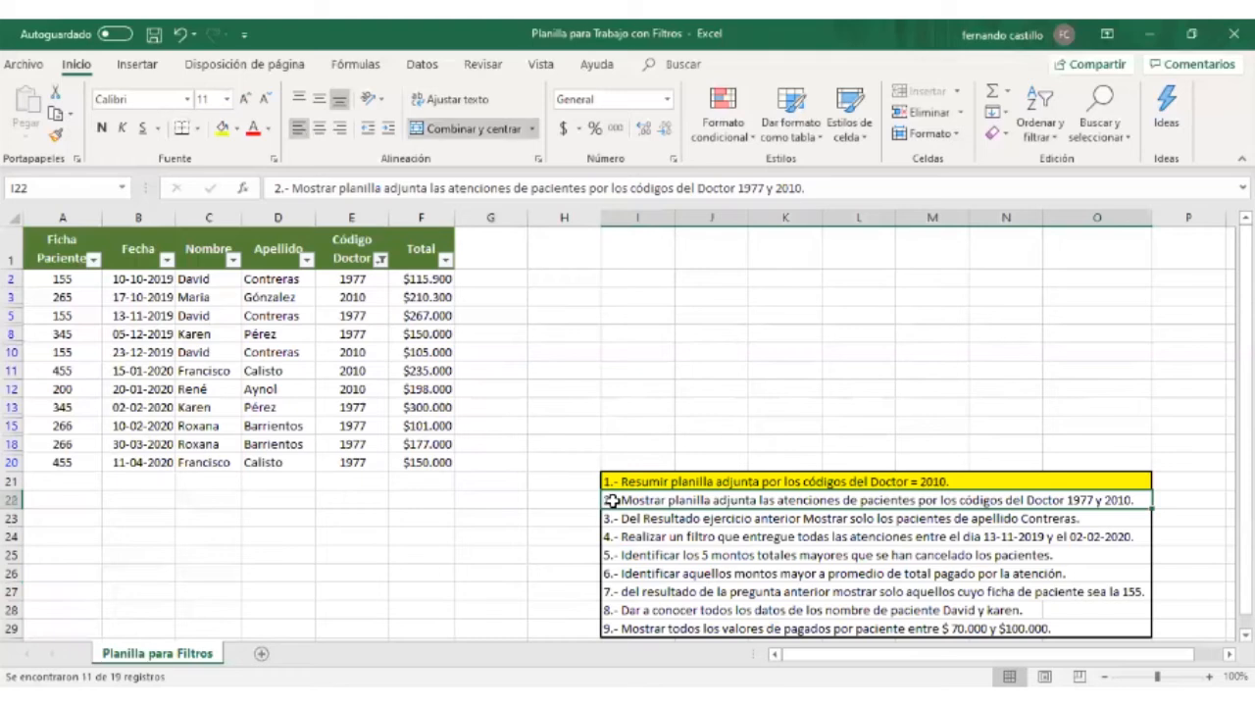
click(223, 132)
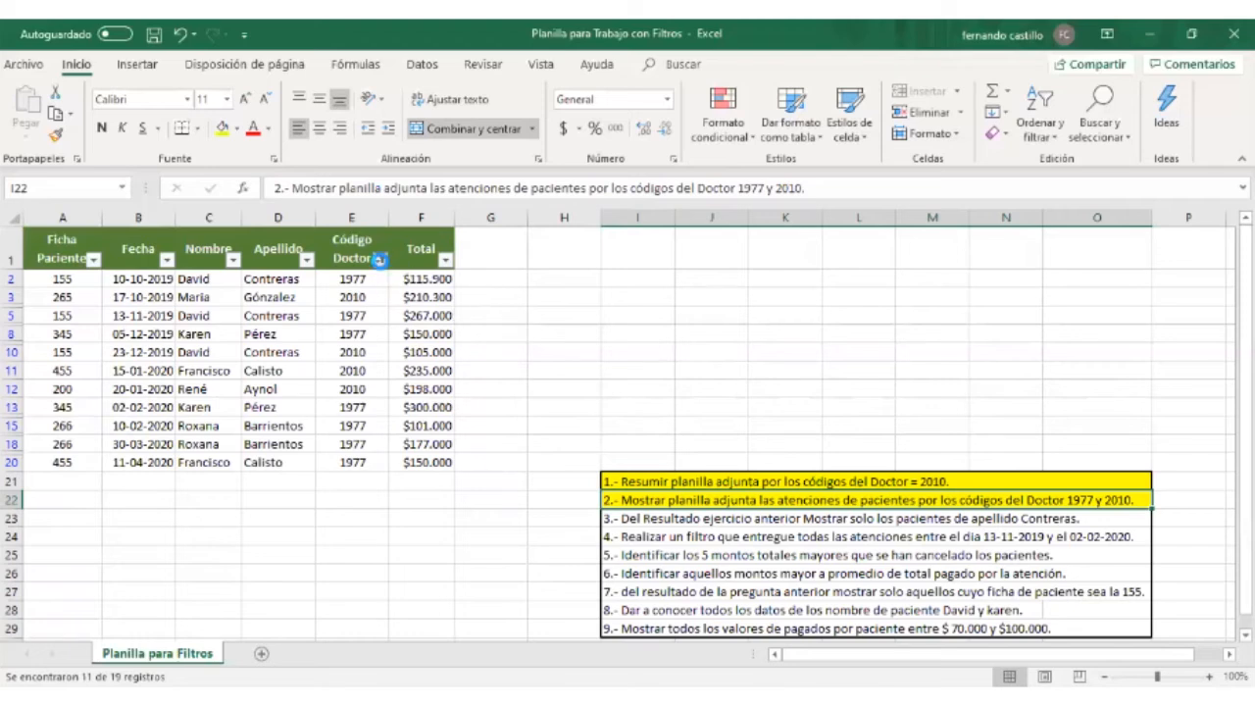
click(379, 258)
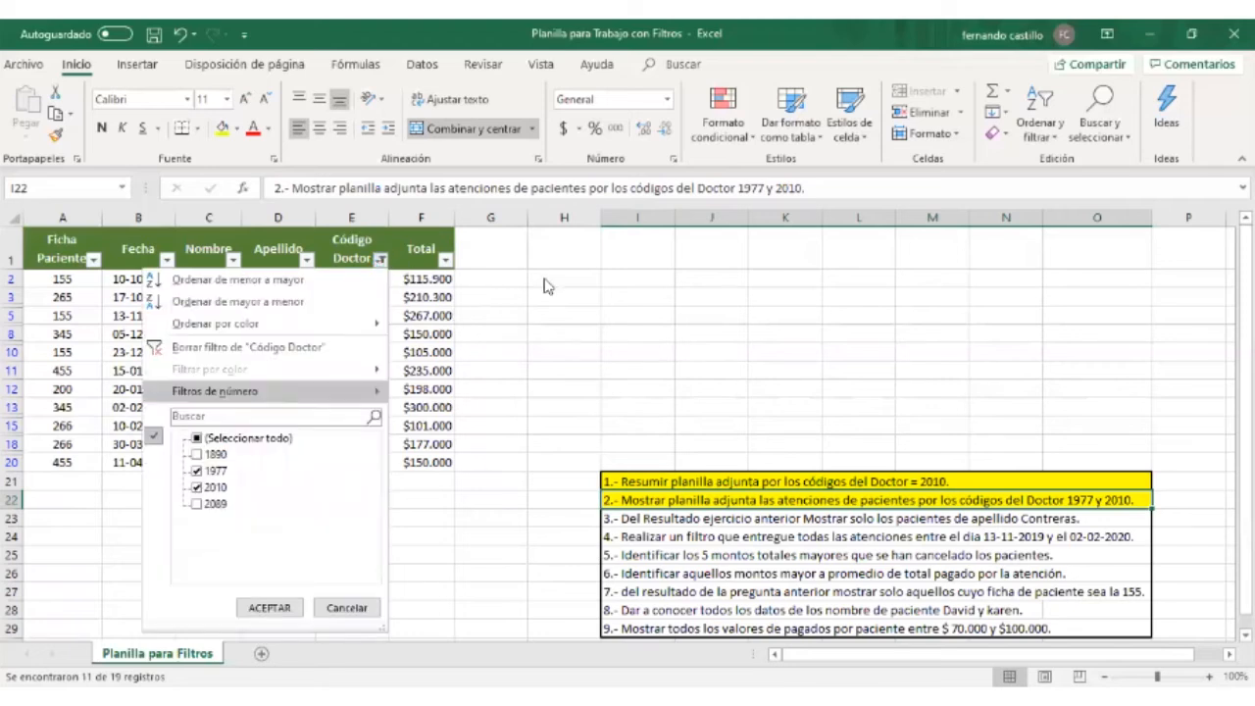
click(379, 261)
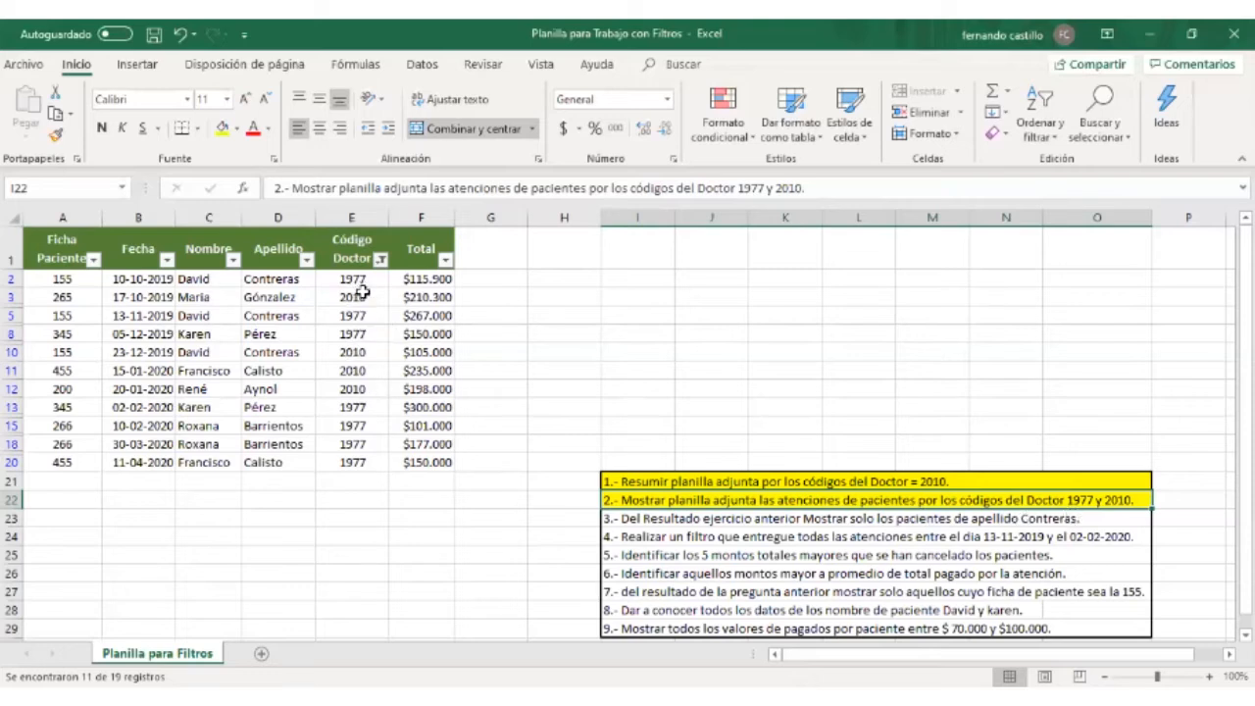
Step: Filter the Apellido column to only the surname given in exercise 3 and highlight that exercise in I23 with a yellow fill
click(305, 260)
click(125, 440)
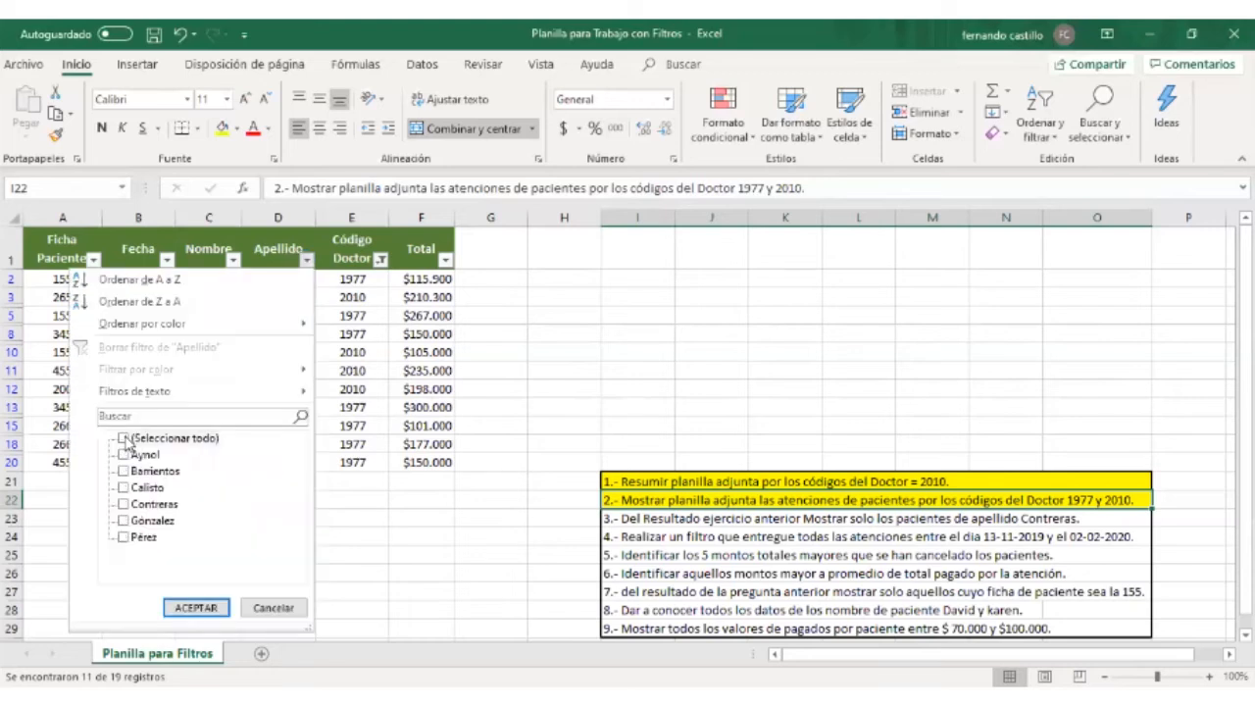
click(122, 503)
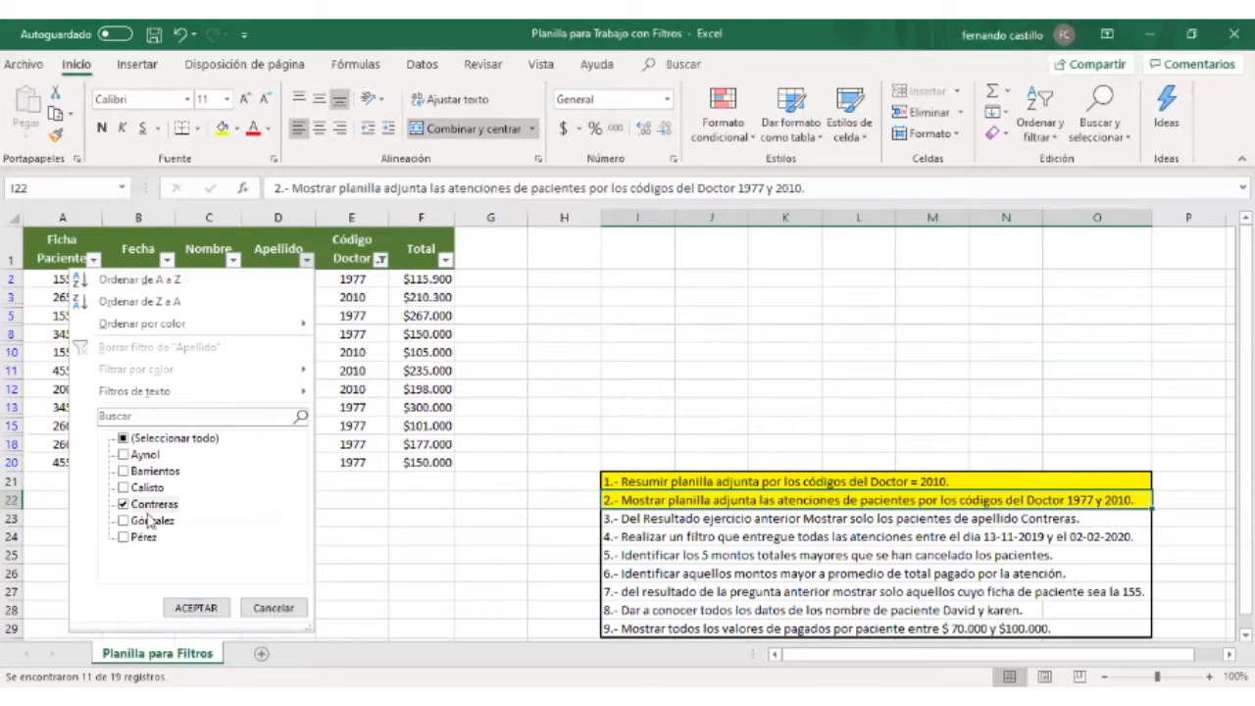
click(196, 608)
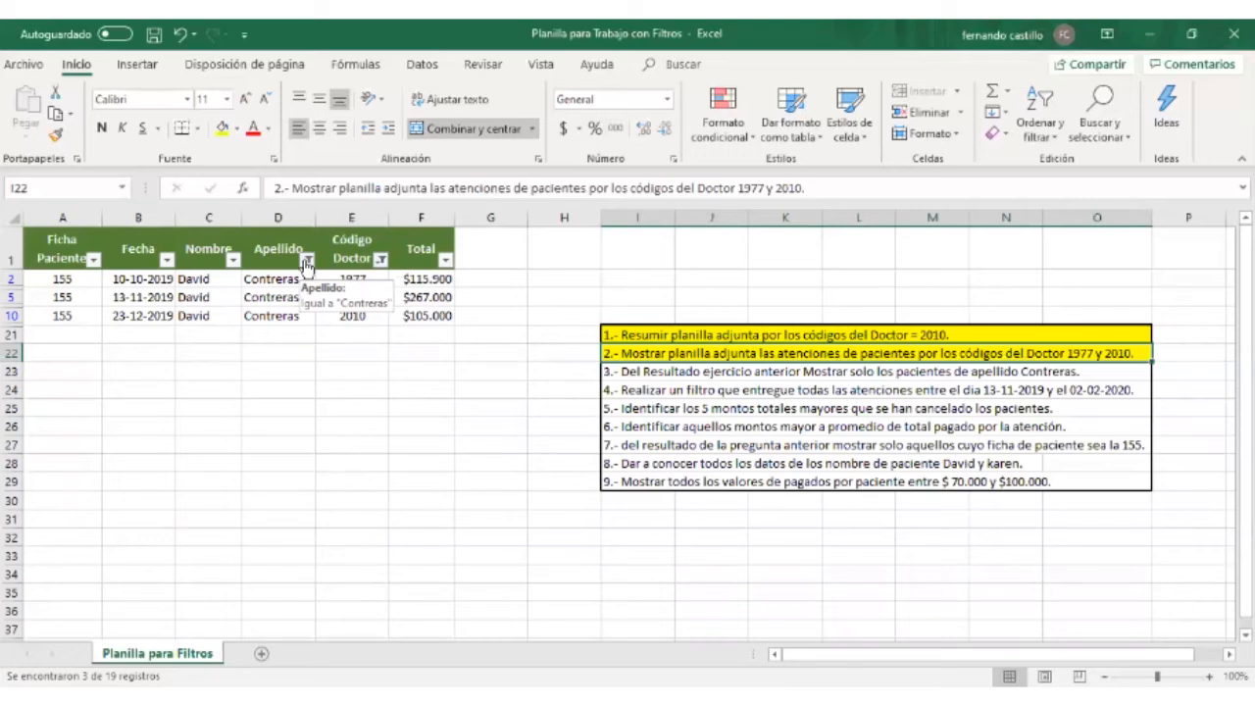
click(622, 371)
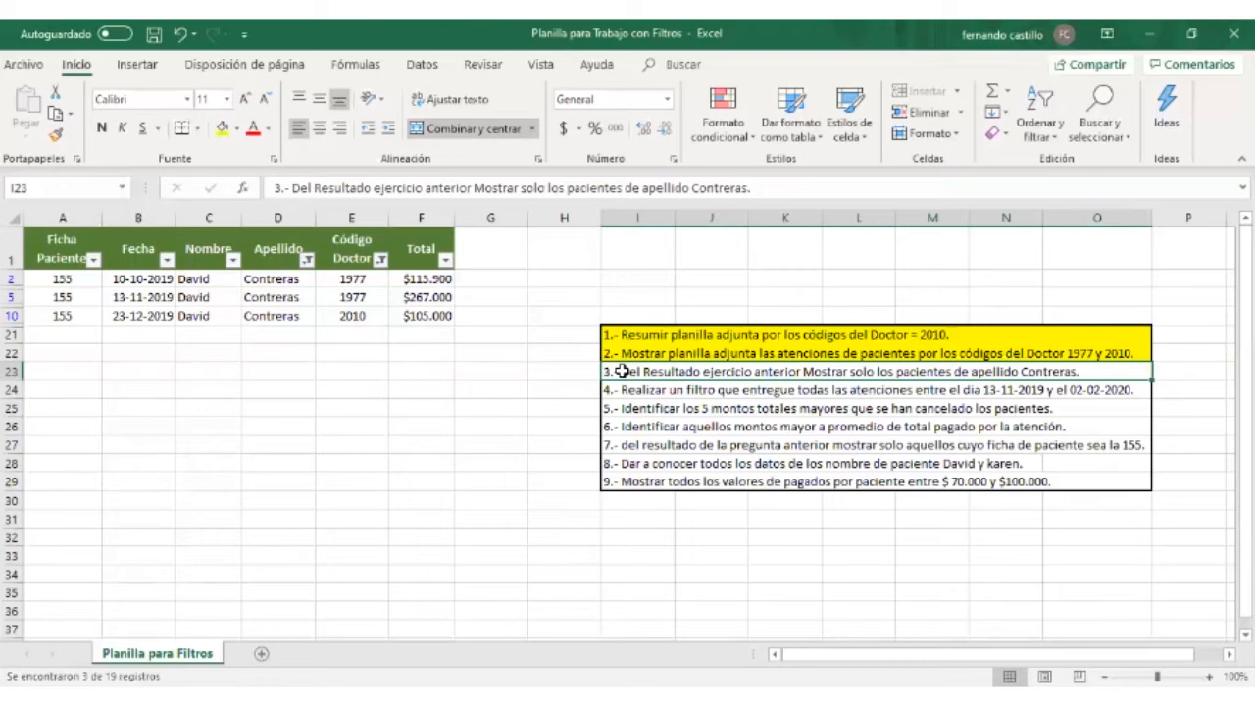
click(221, 130)
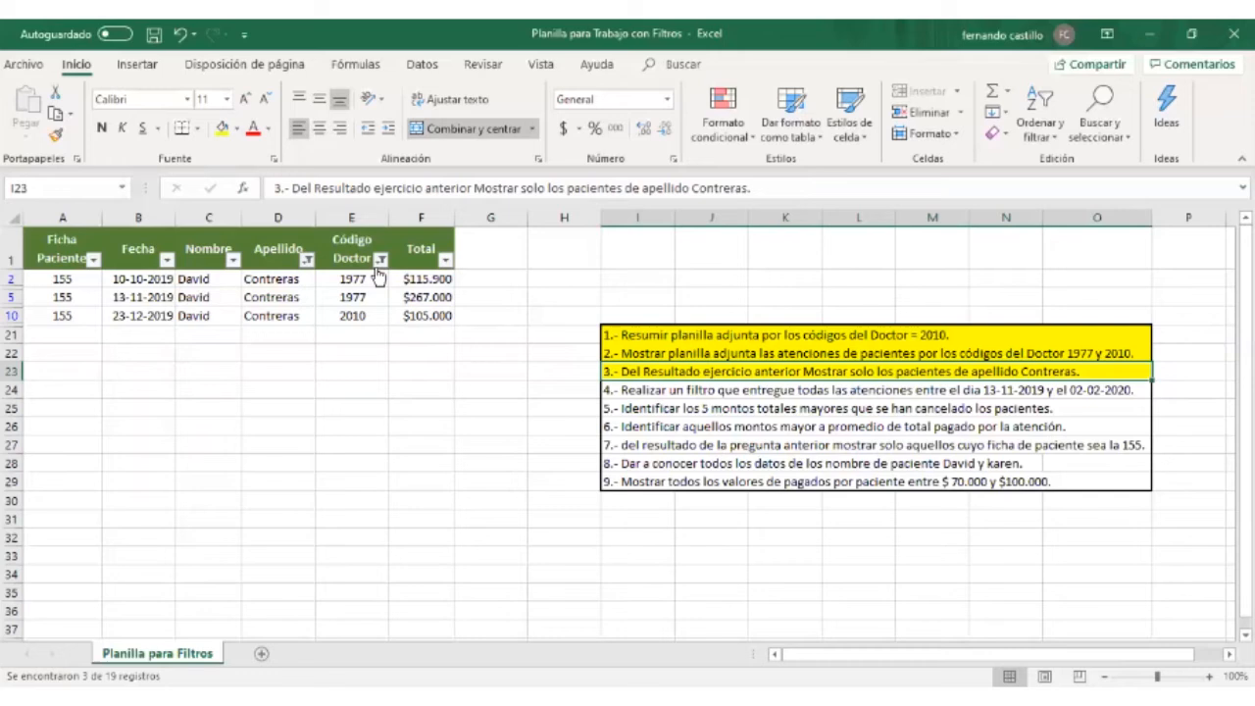
Step: Clear the filters from the Apellido and Código Doctor columns
click(306, 258)
click(186, 349)
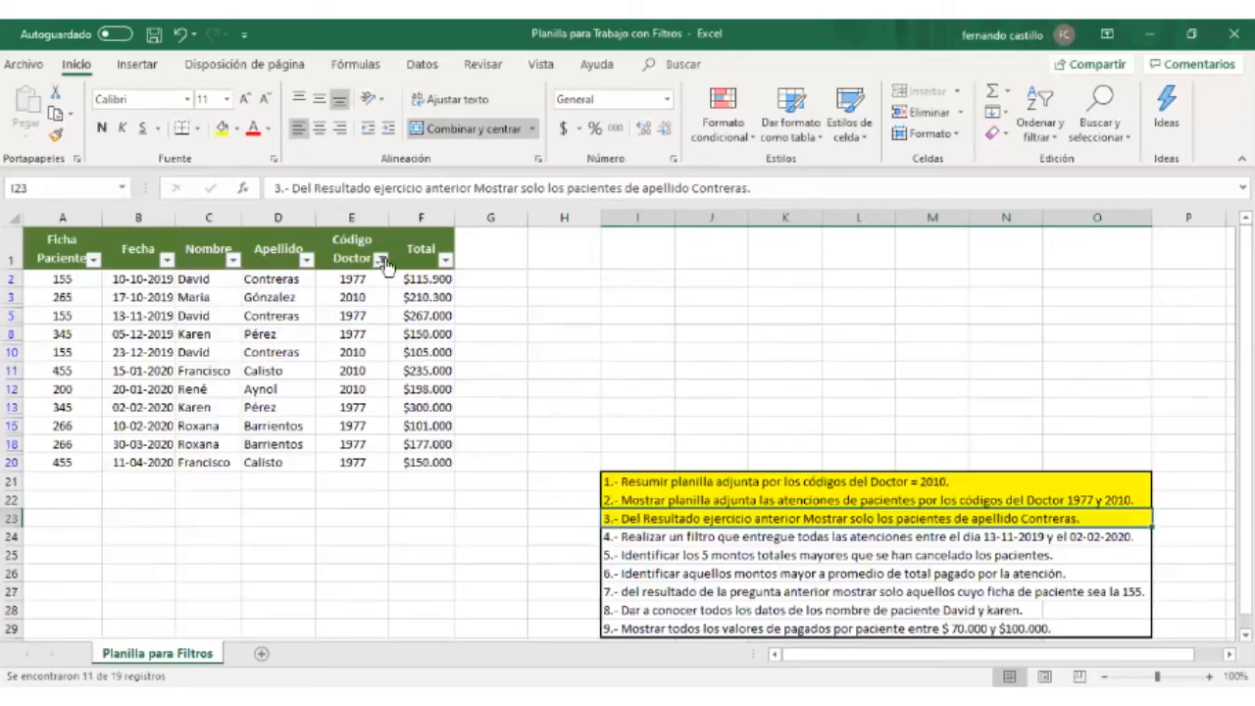
click(383, 258)
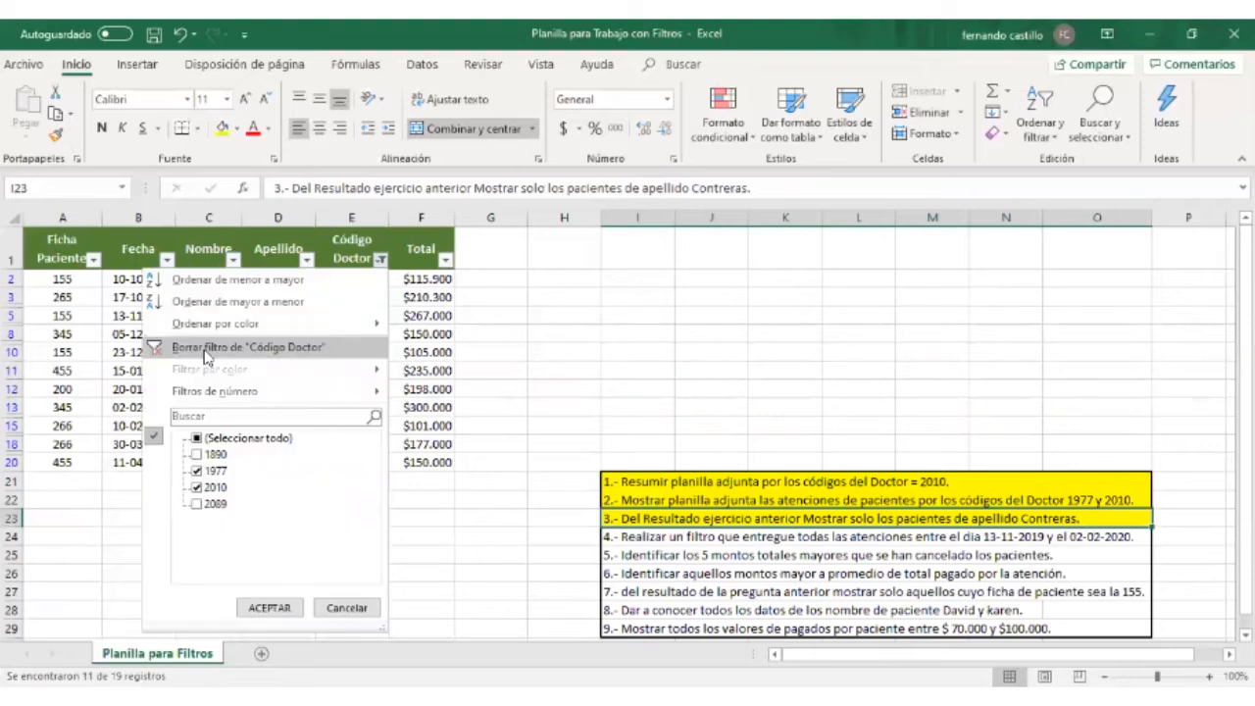
click(206, 348)
Step: Read the exercise 4 statement and compare its date range with the dates in the attendance table
scroll(824, 426, down, 2)
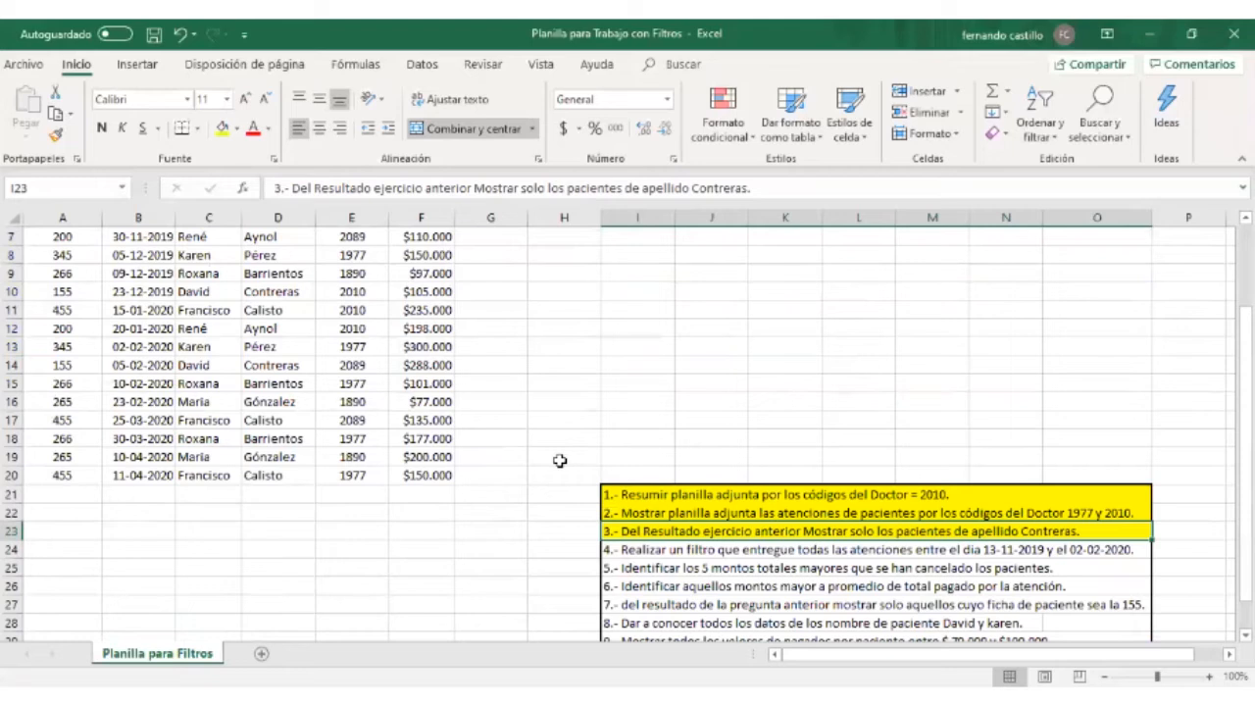
scroll(560, 461, down, 1)
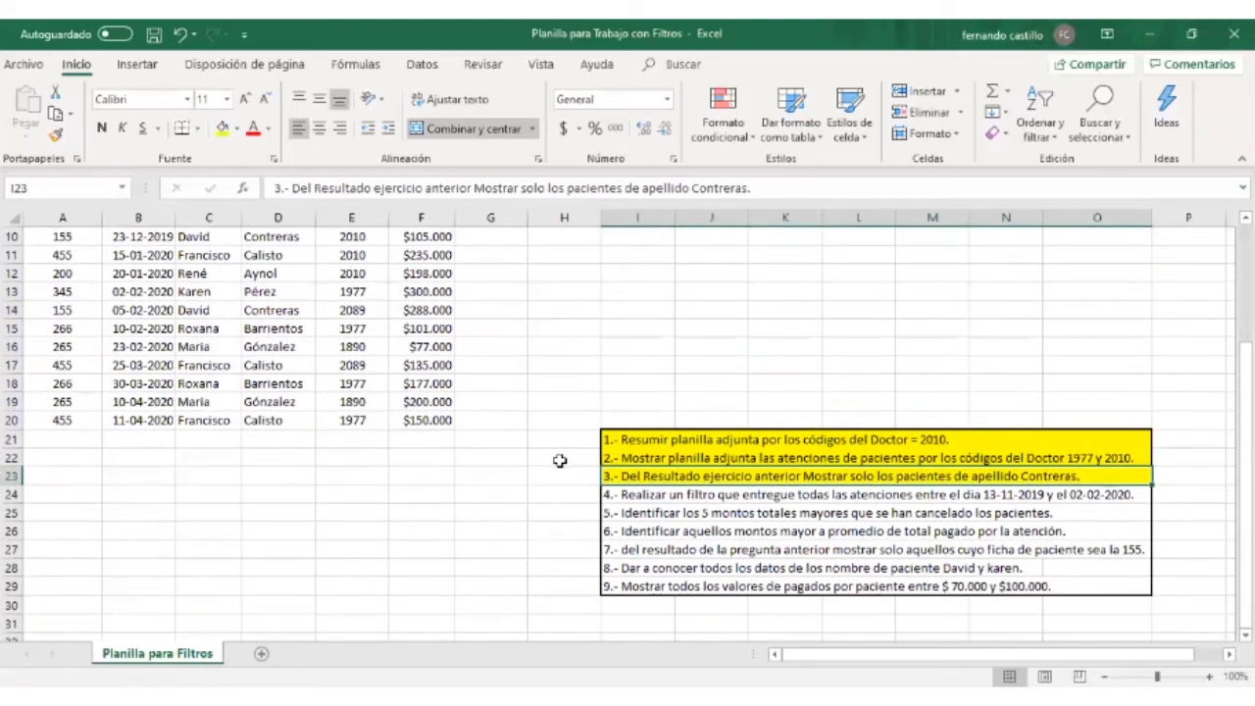
click(579, 566)
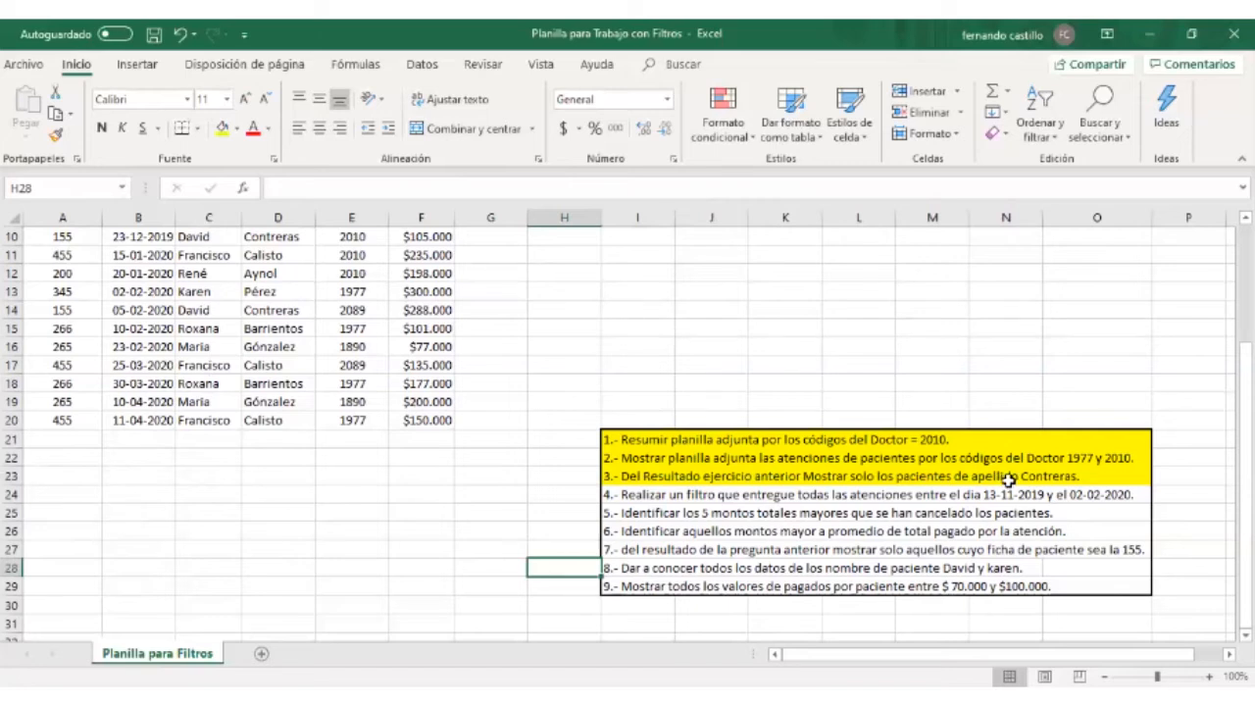
scroll(439, 475, up, 1)
scroll(440, 480, up, 2)
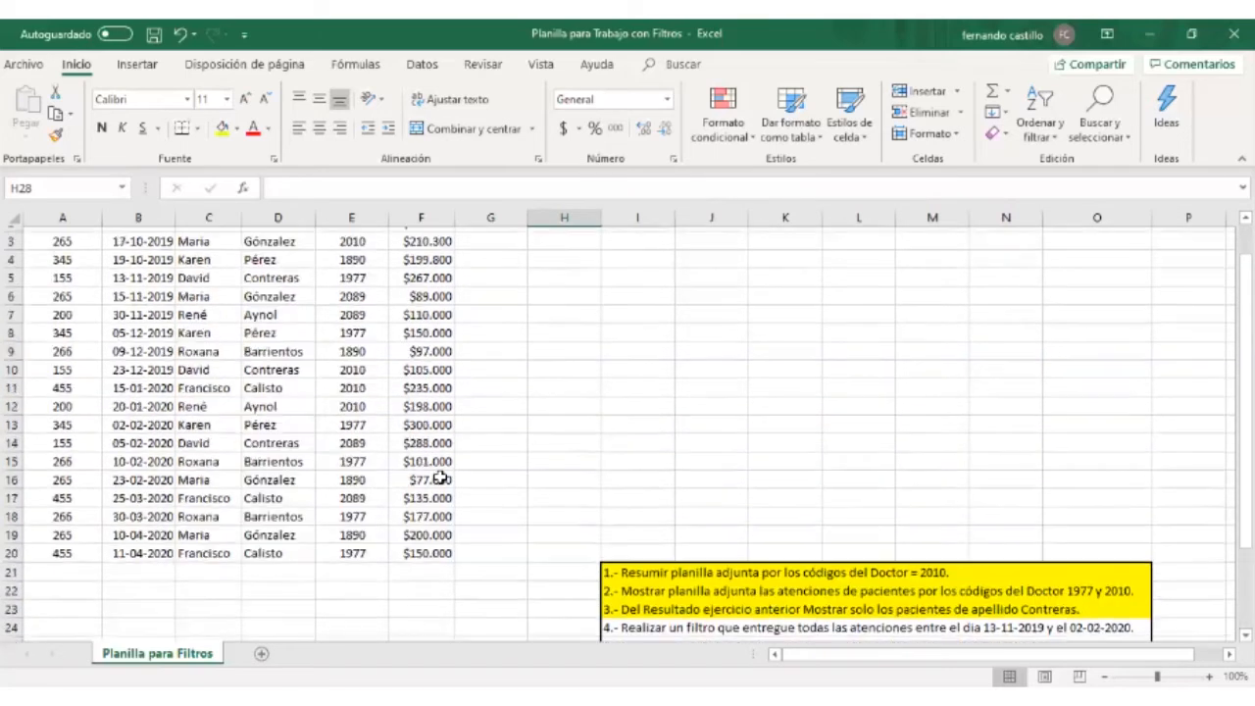
scroll(441, 478, down, 1)
scroll(504, 516, down, 1)
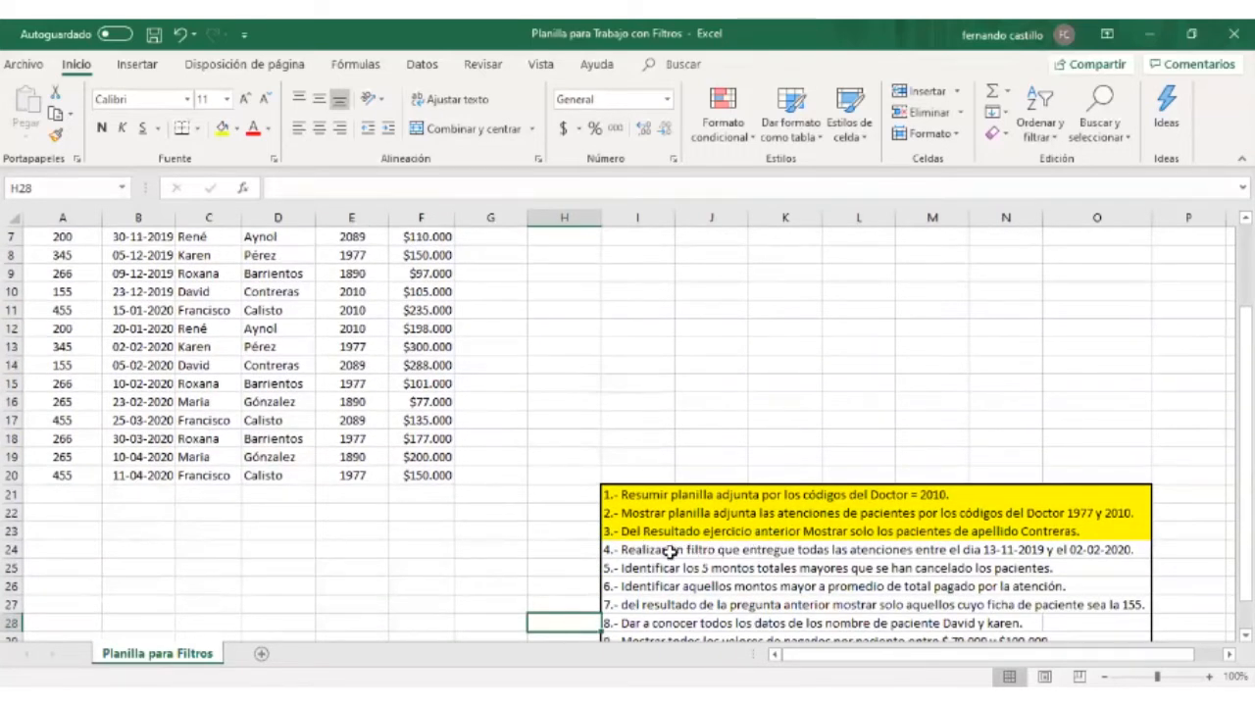
scroll(416, 515, up, 2)
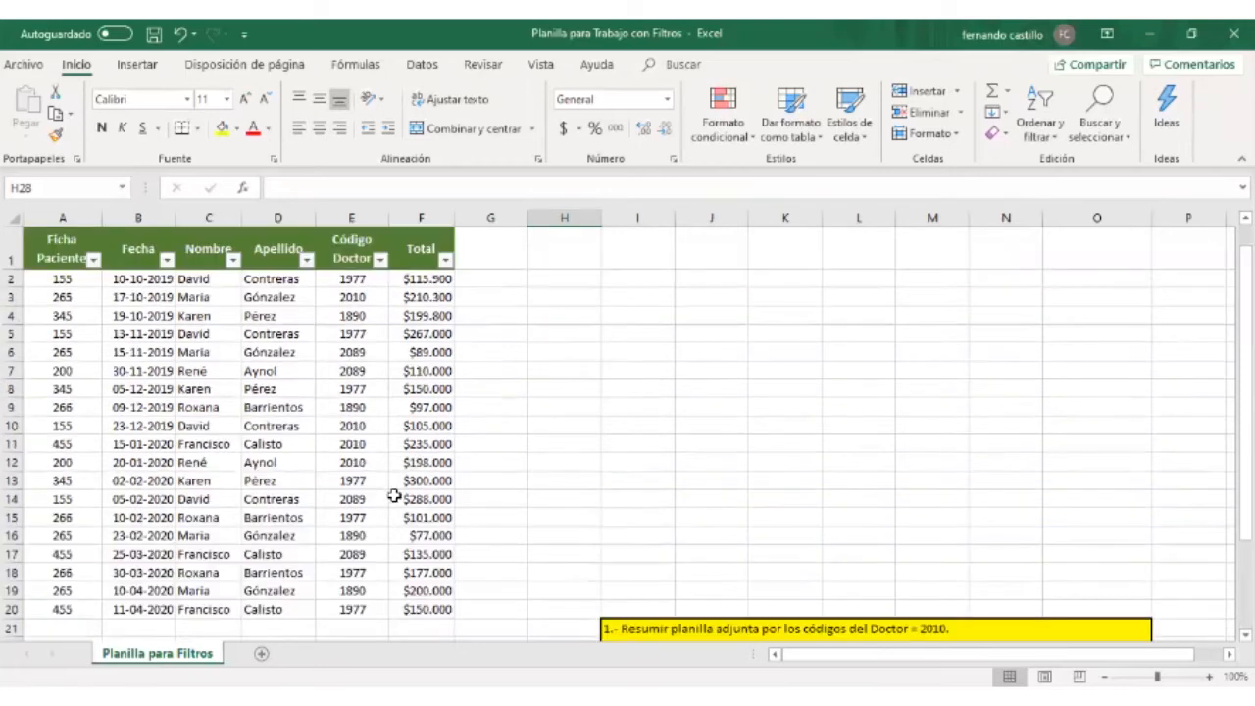
Step: Filter the Fecha column with a between-dates filter from 13-11-2019 to 02-02-2020
click(166, 259)
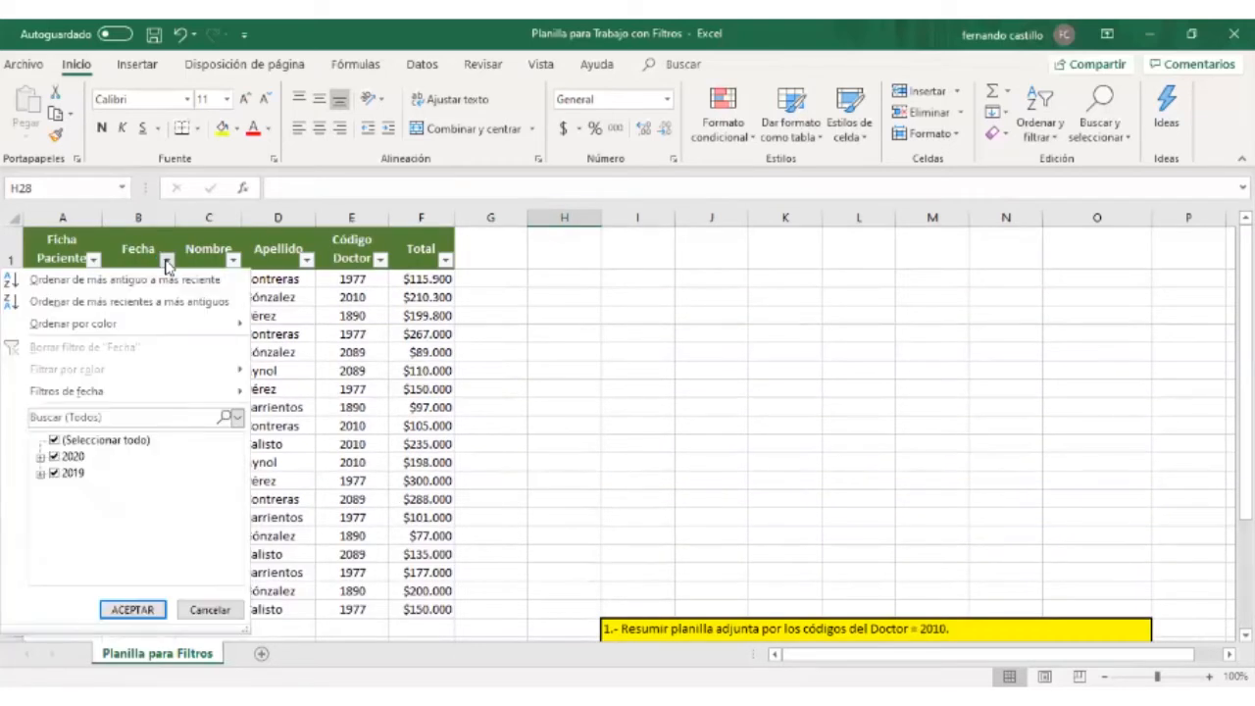
scroll(506, 437, down, 1)
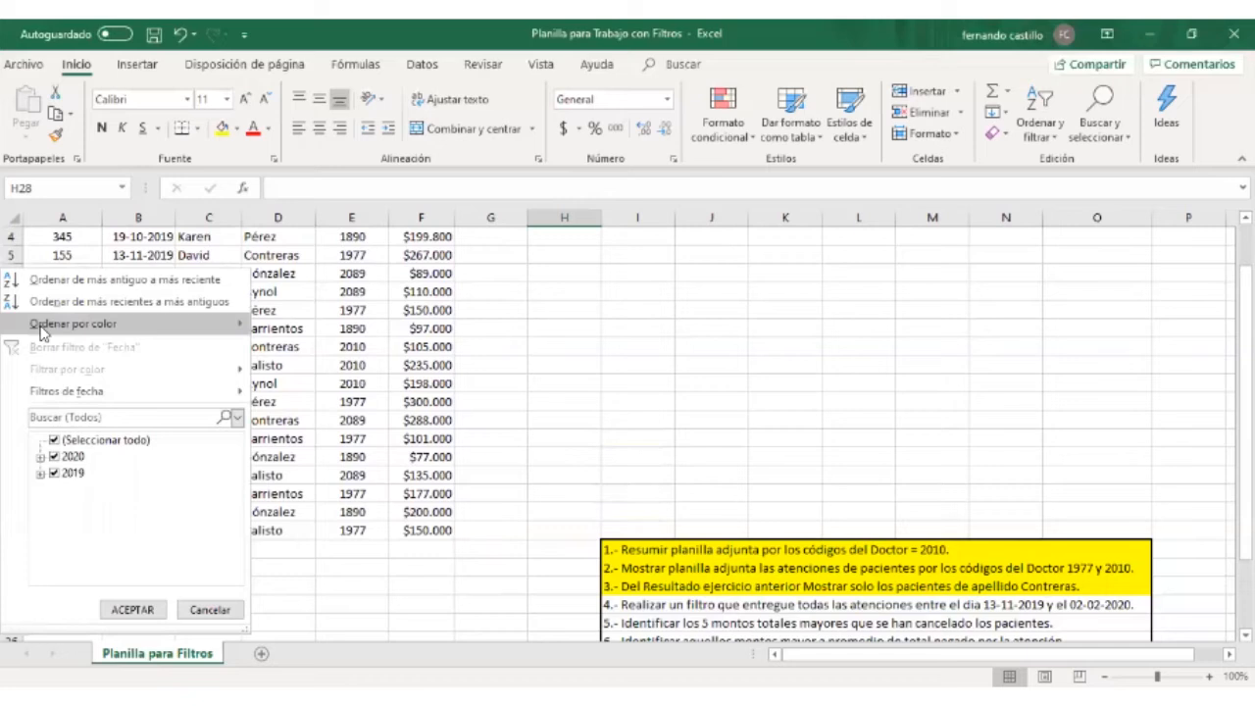
click(59, 402)
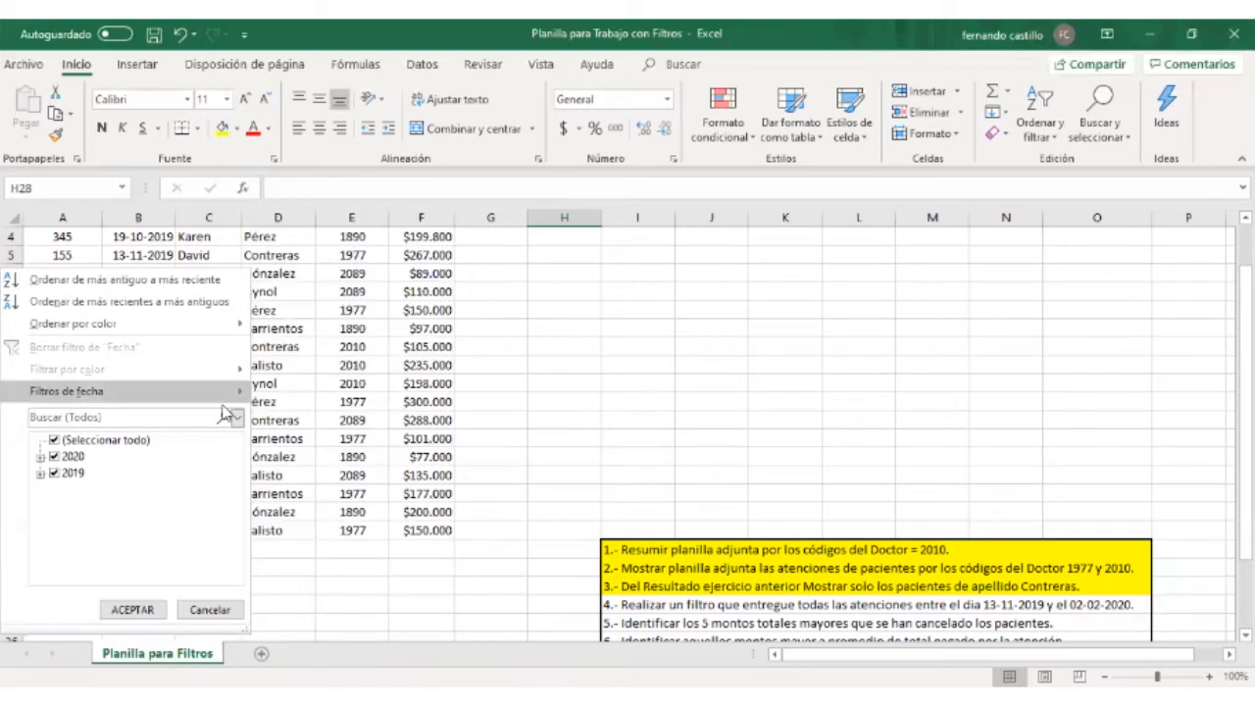
mouse_move(225, 402)
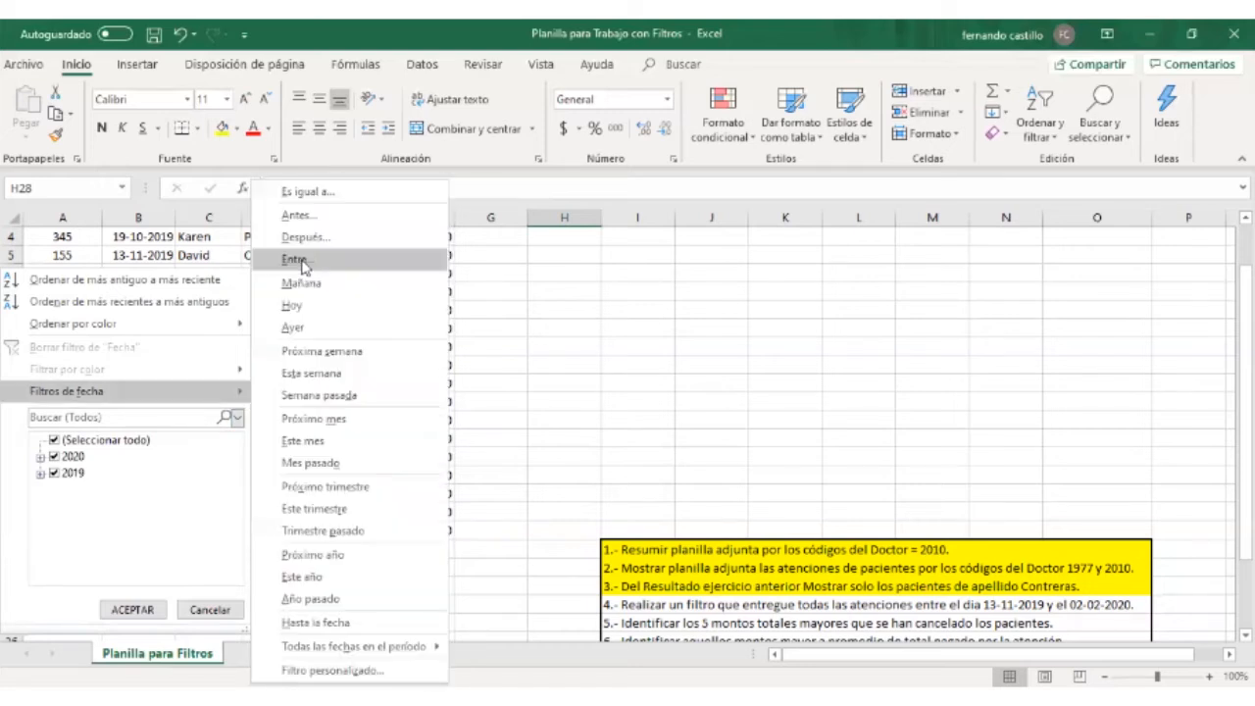
click(294, 260)
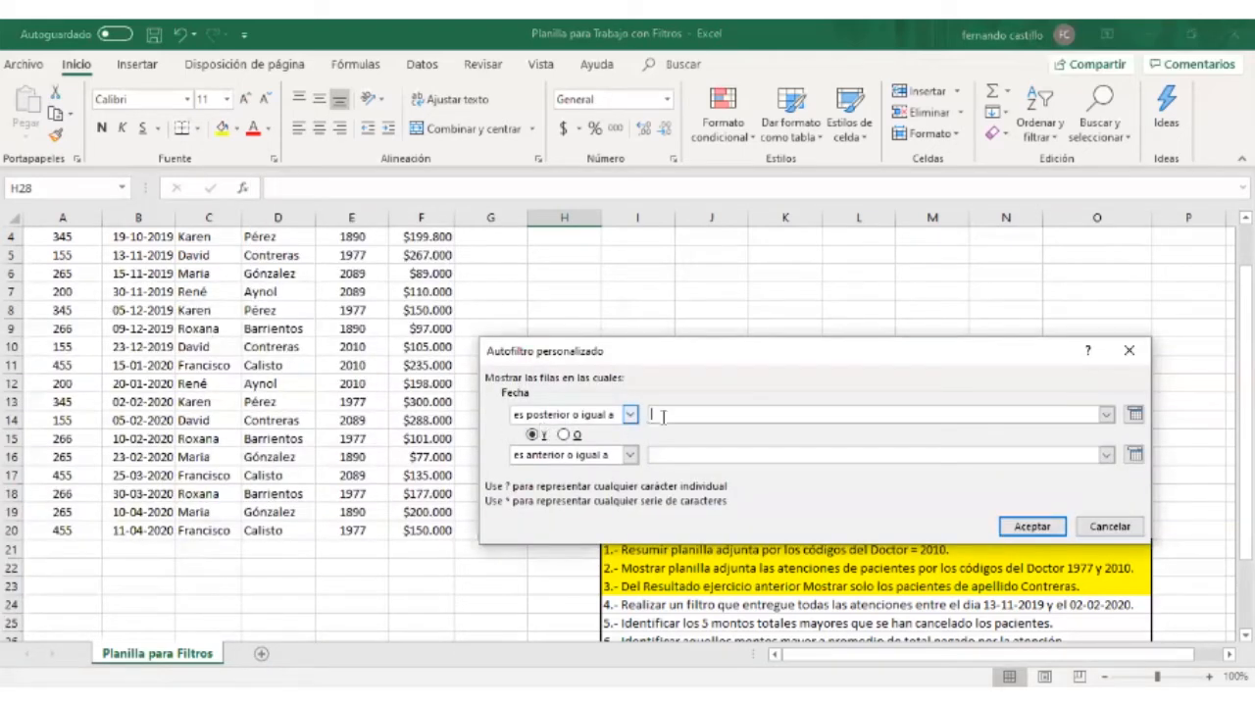
click(668, 414)
text(13-11)
text(-2019)
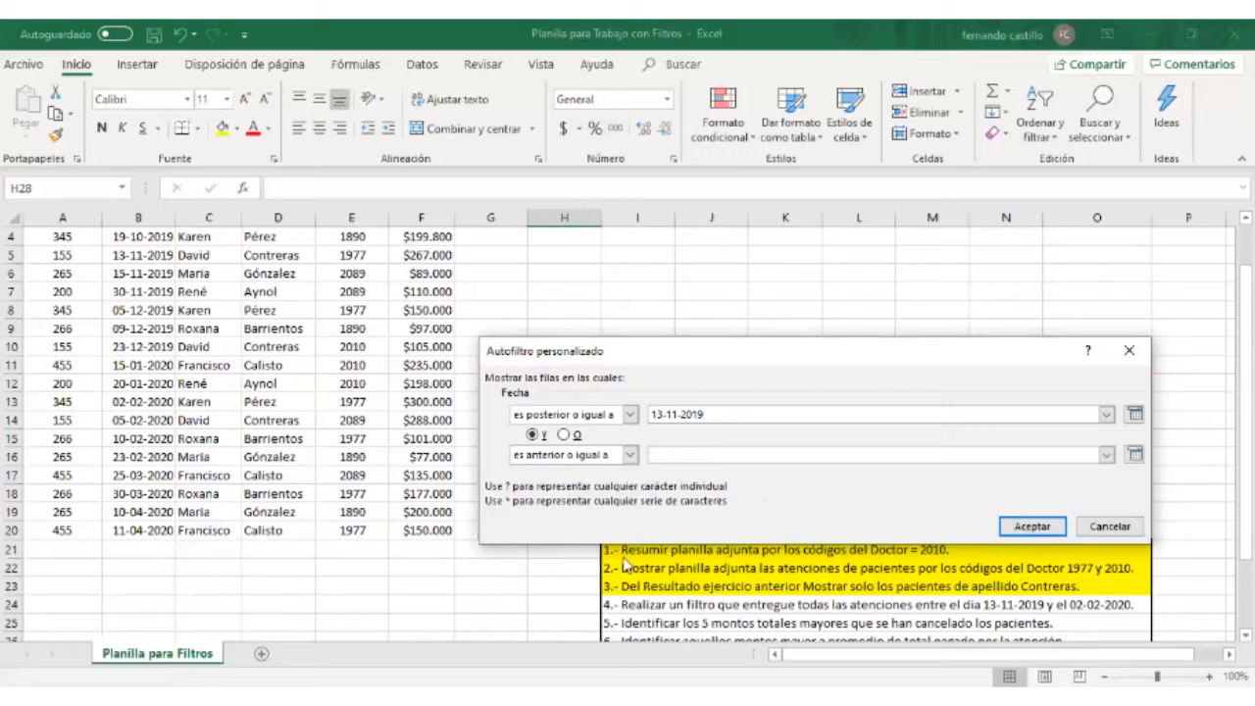
click(664, 451)
text(02-02-2020)
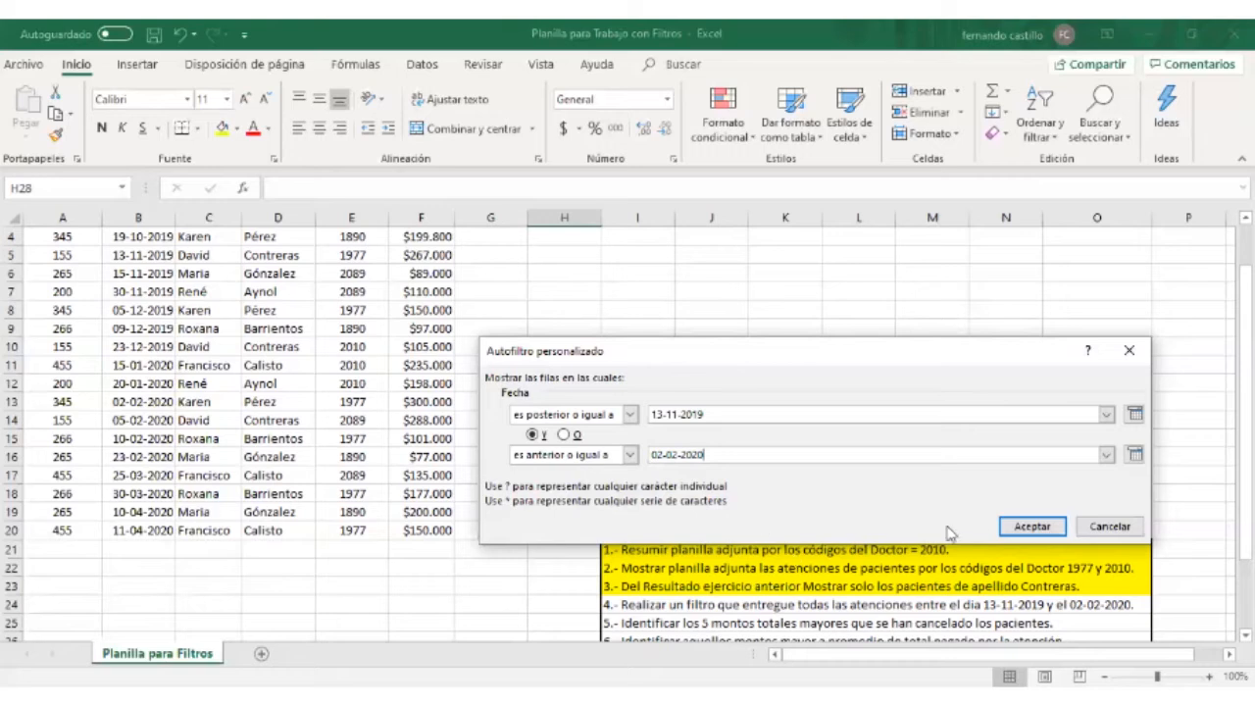
click(1023, 530)
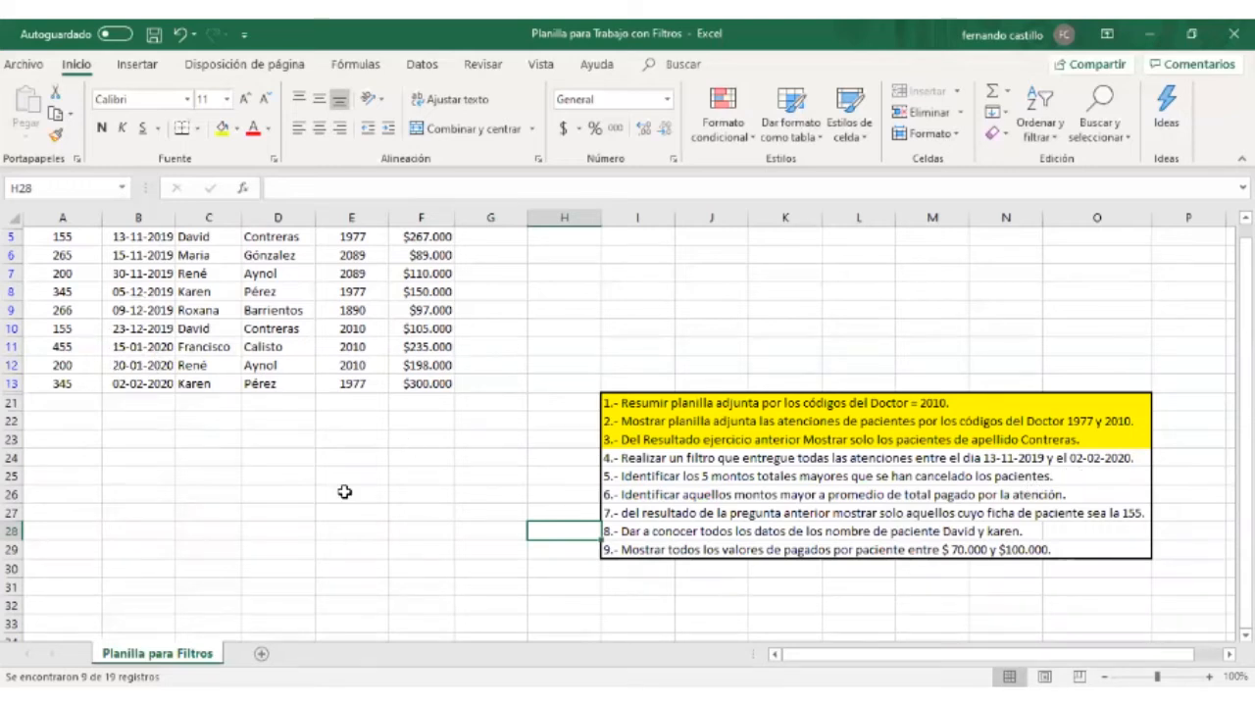
scroll(344, 491, up, 1)
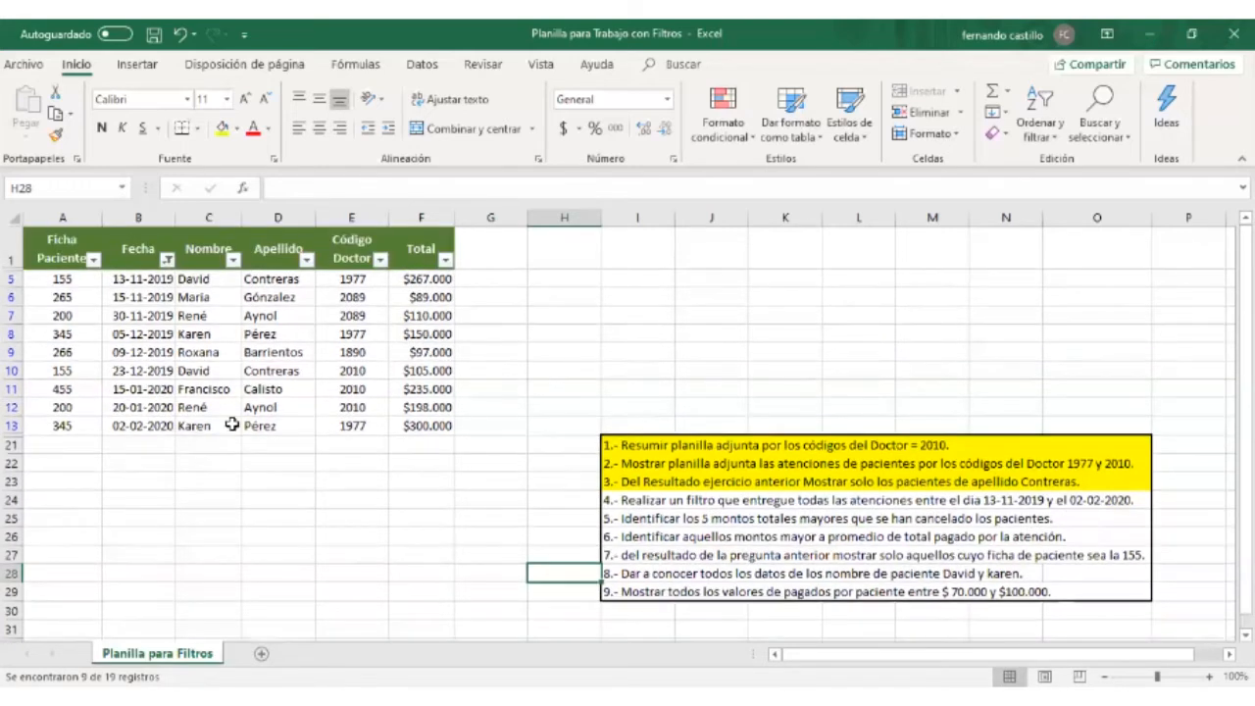
Step: Reopen the Fecha column's between-dates criteria to review both conditions, and accept them as they are
click(163, 260)
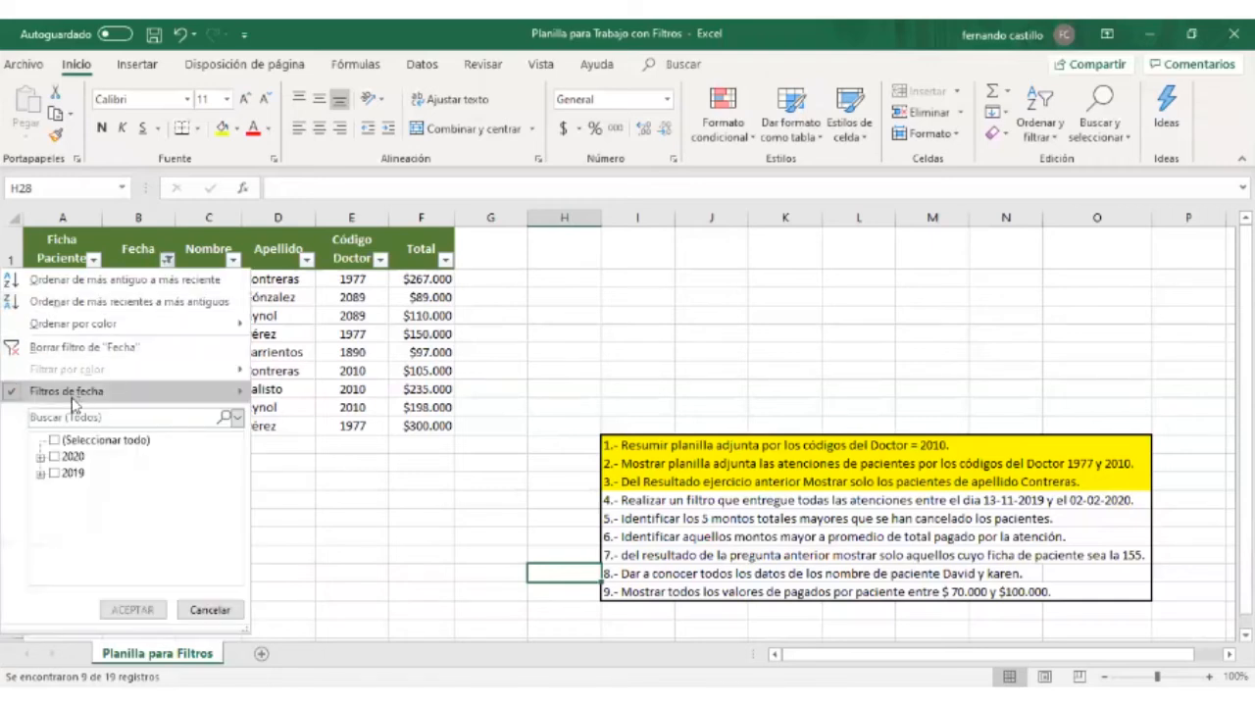
click(188, 394)
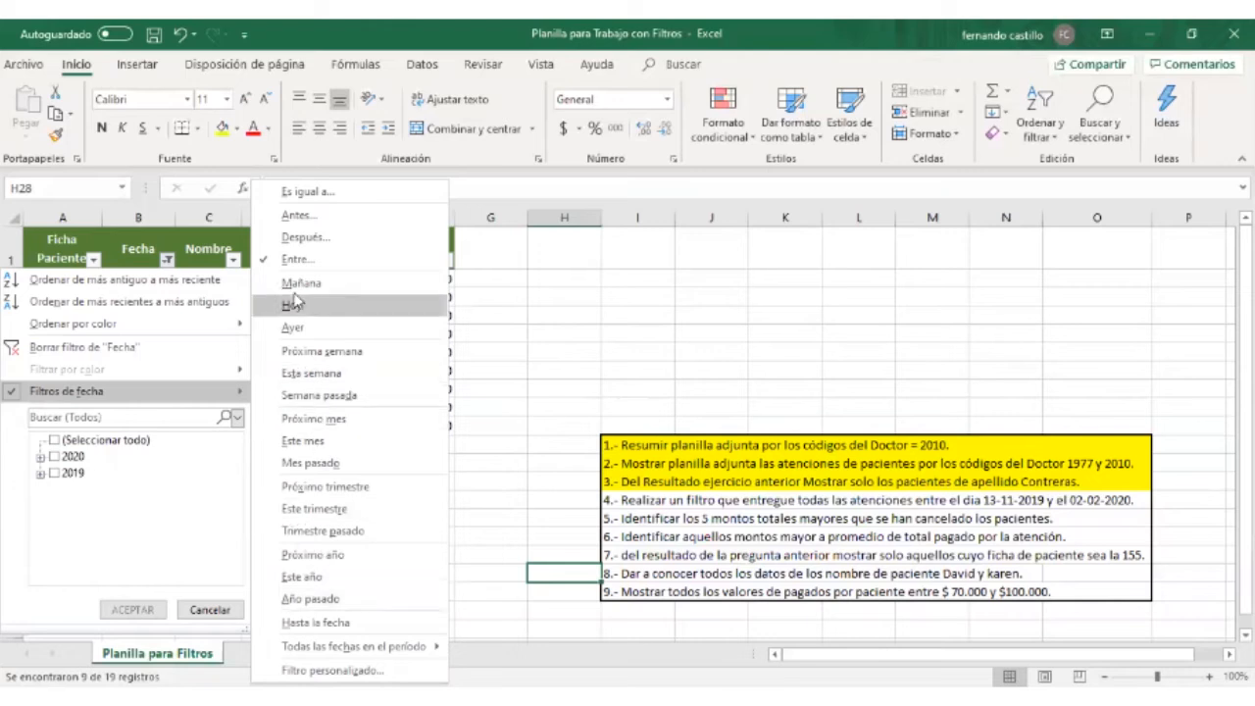
click(288, 262)
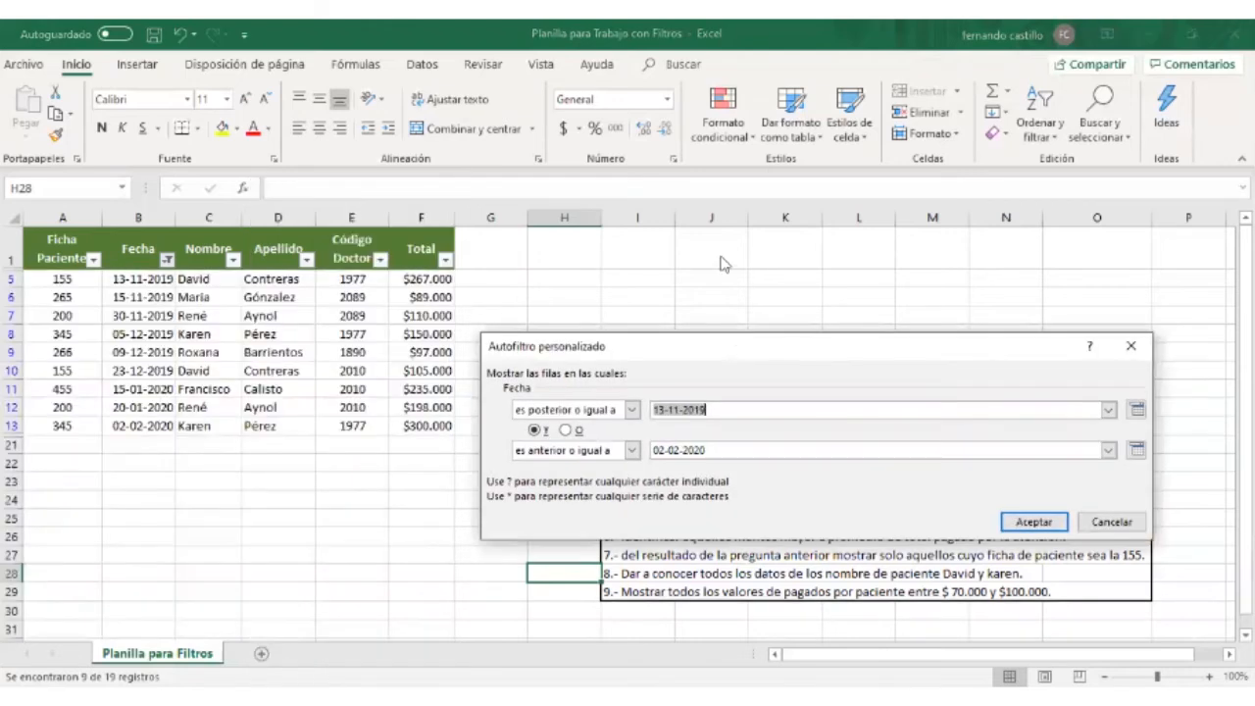
drag(733, 333, 721, 239)
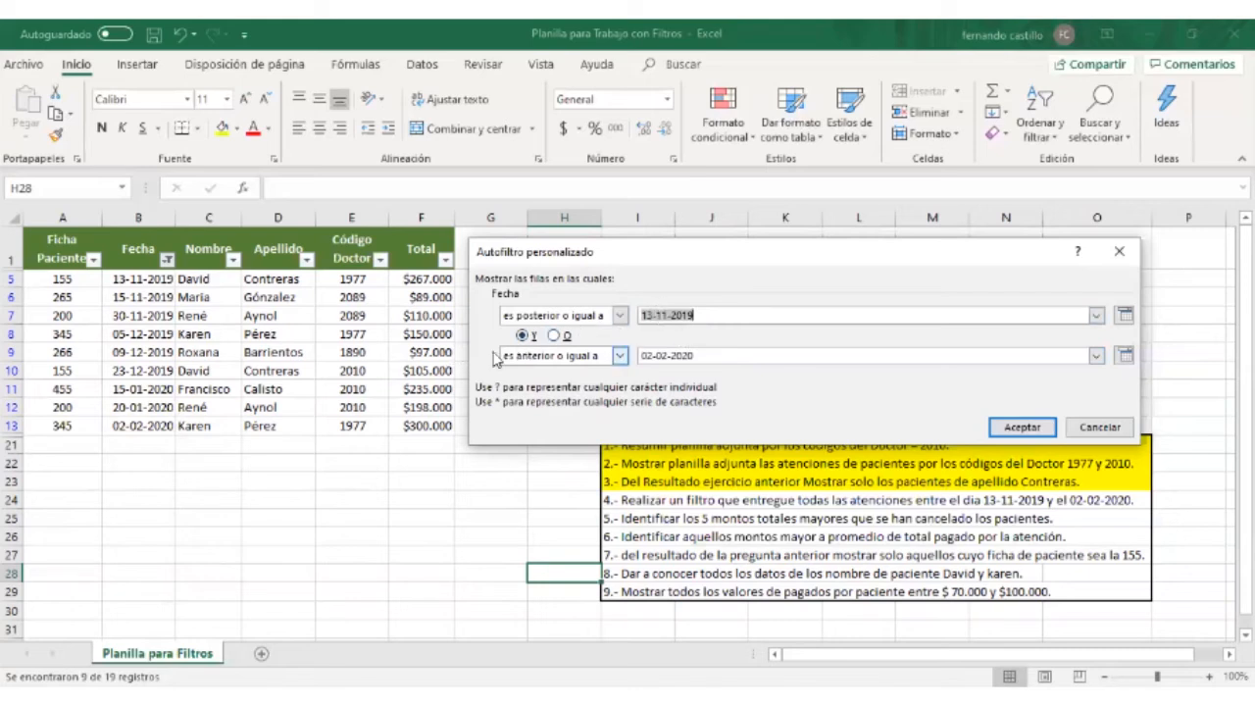
click(1017, 430)
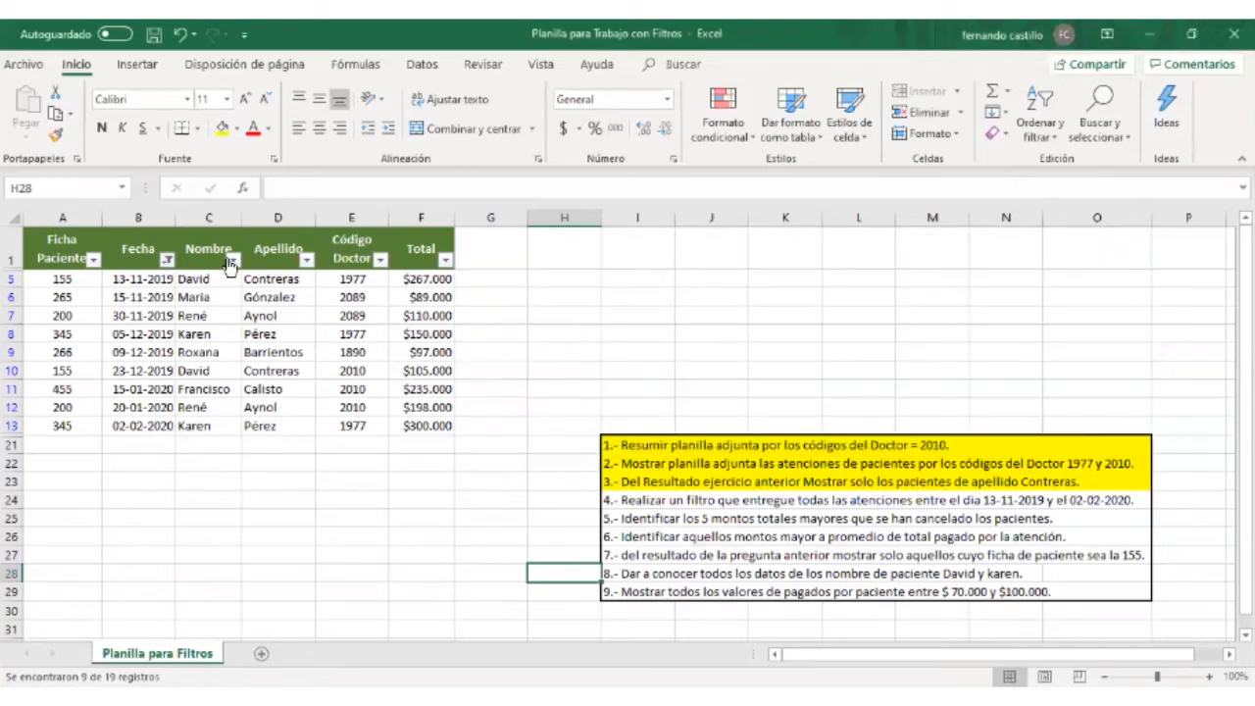
Step: Clear the Fecha filter and highlight the exercise 4 statement in I24 with a yellow fill
click(166, 260)
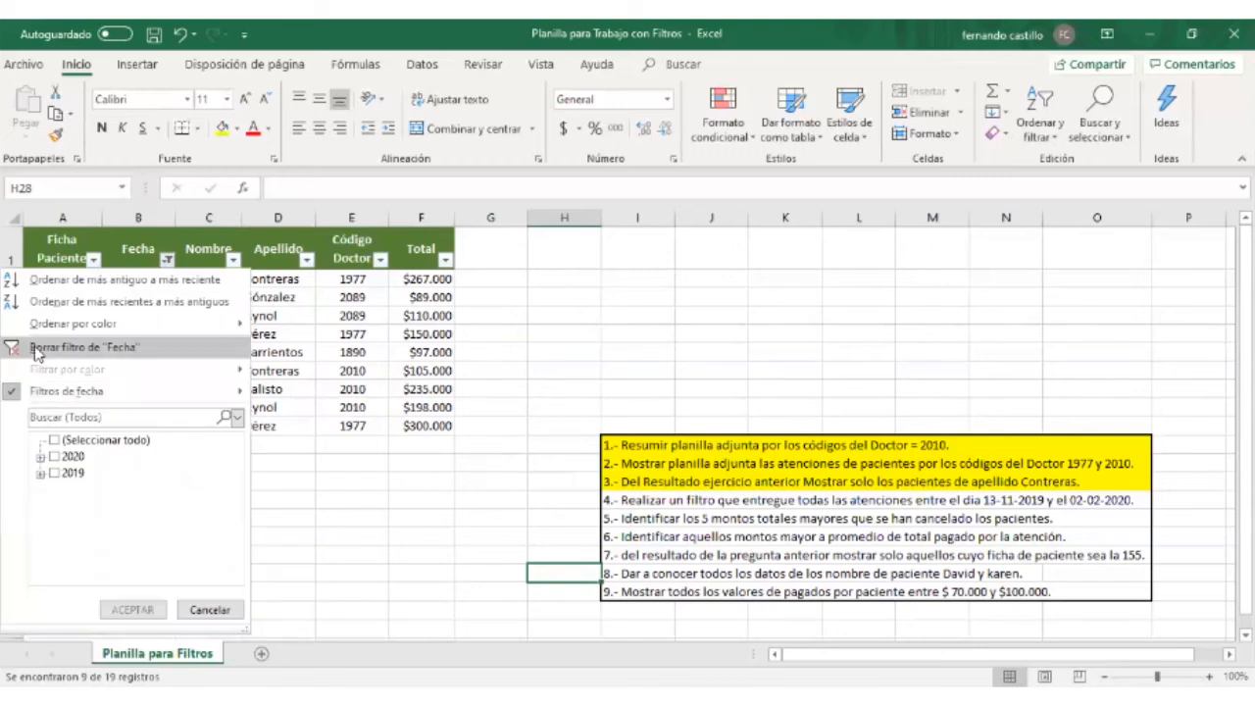
click(36, 351)
scroll(589, 406, down, 2)
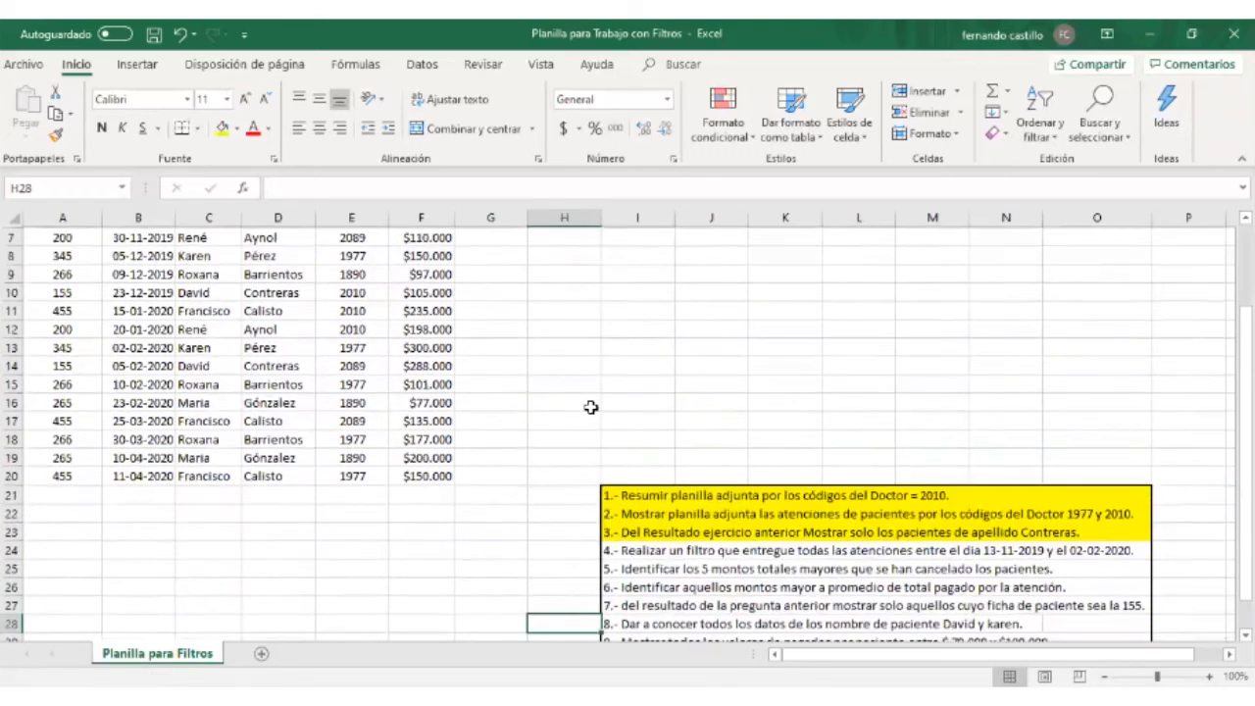
scroll(591, 407, down, 1)
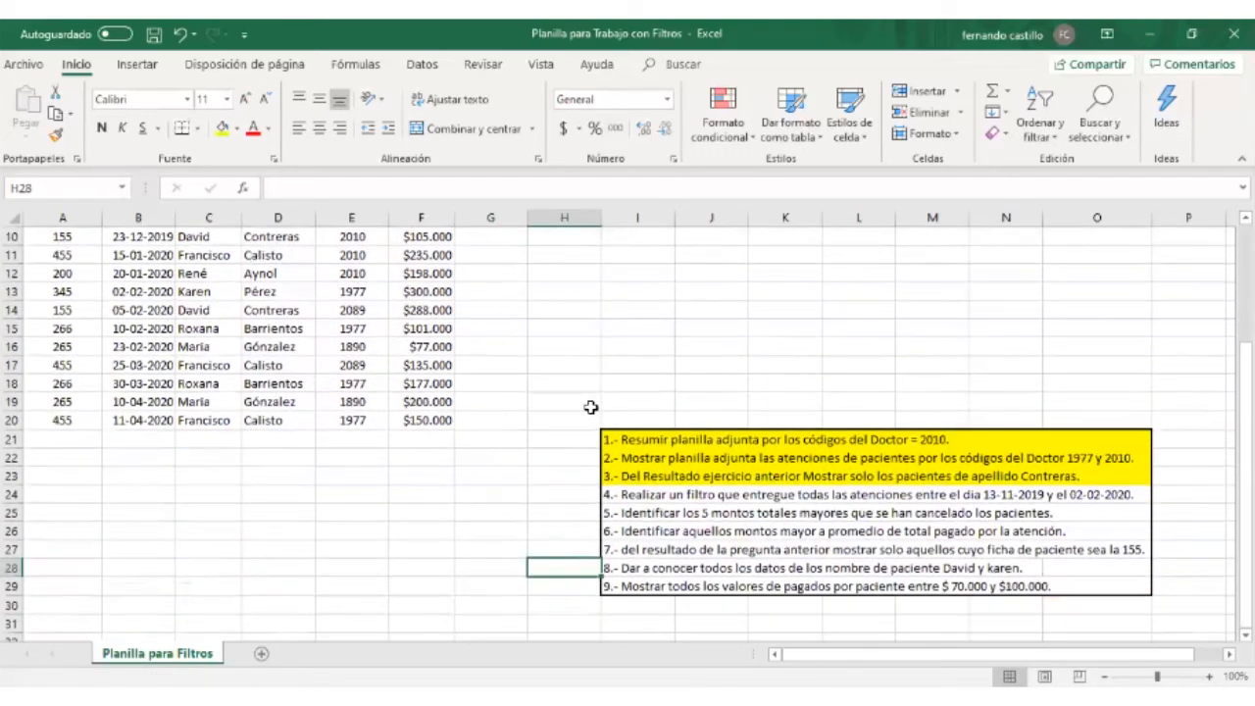
click(623, 497)
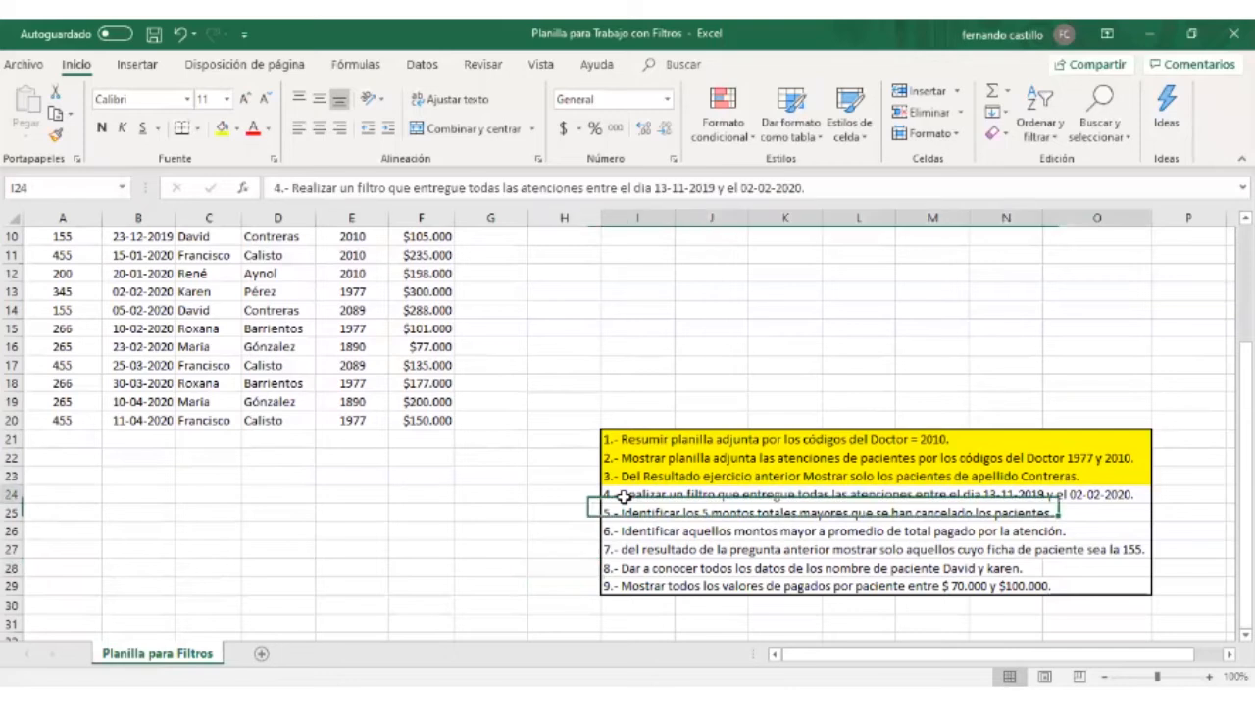
click(221, 128)
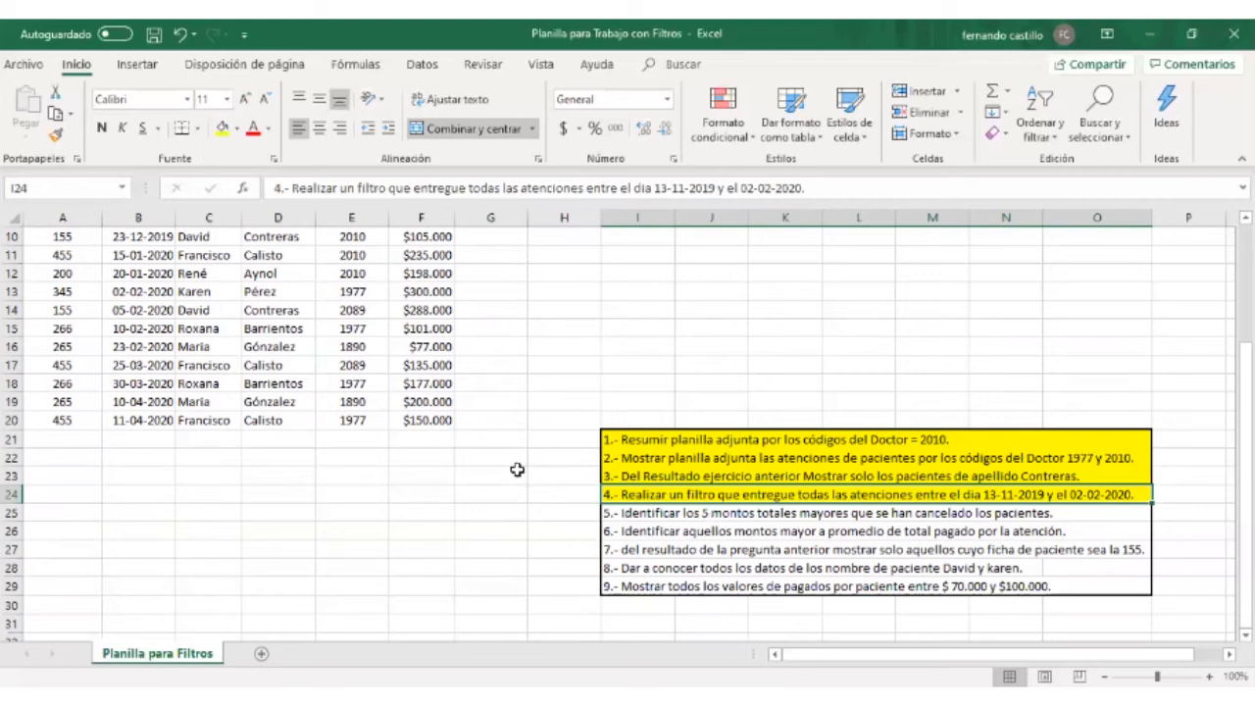
Step: Read exercise 5 and filter the Total column to its 5 highest elements with the top-ten number filter
scroll(518, 389, up, 2)
scroll(519, 389, up, 1)
scroll(705, 549, down, 2)
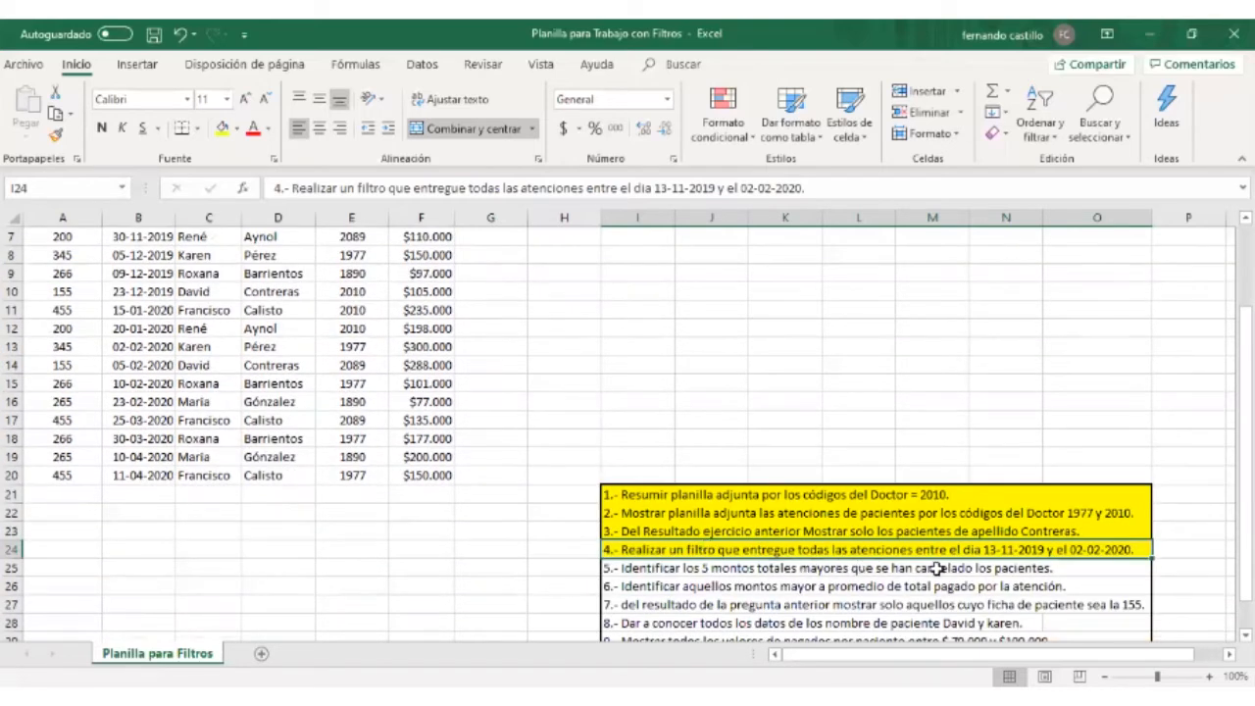
scroll(551, 436, up, 2)
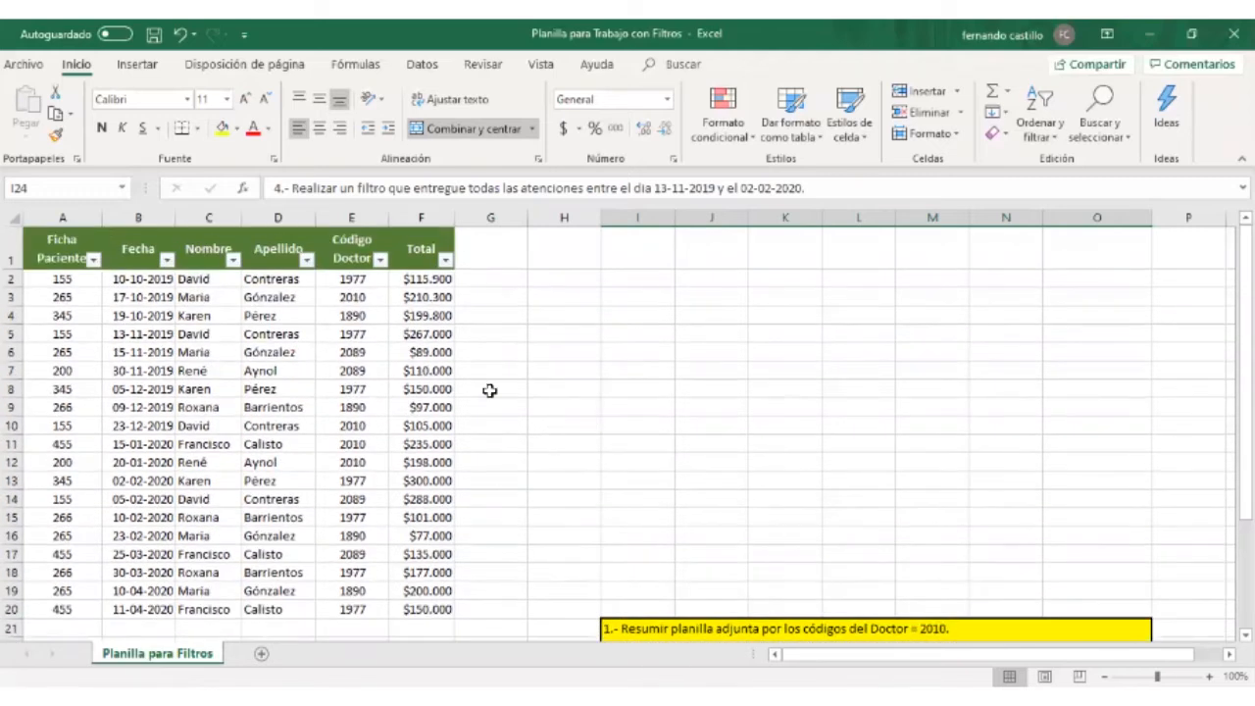
scroll(700, 455, down, 2)
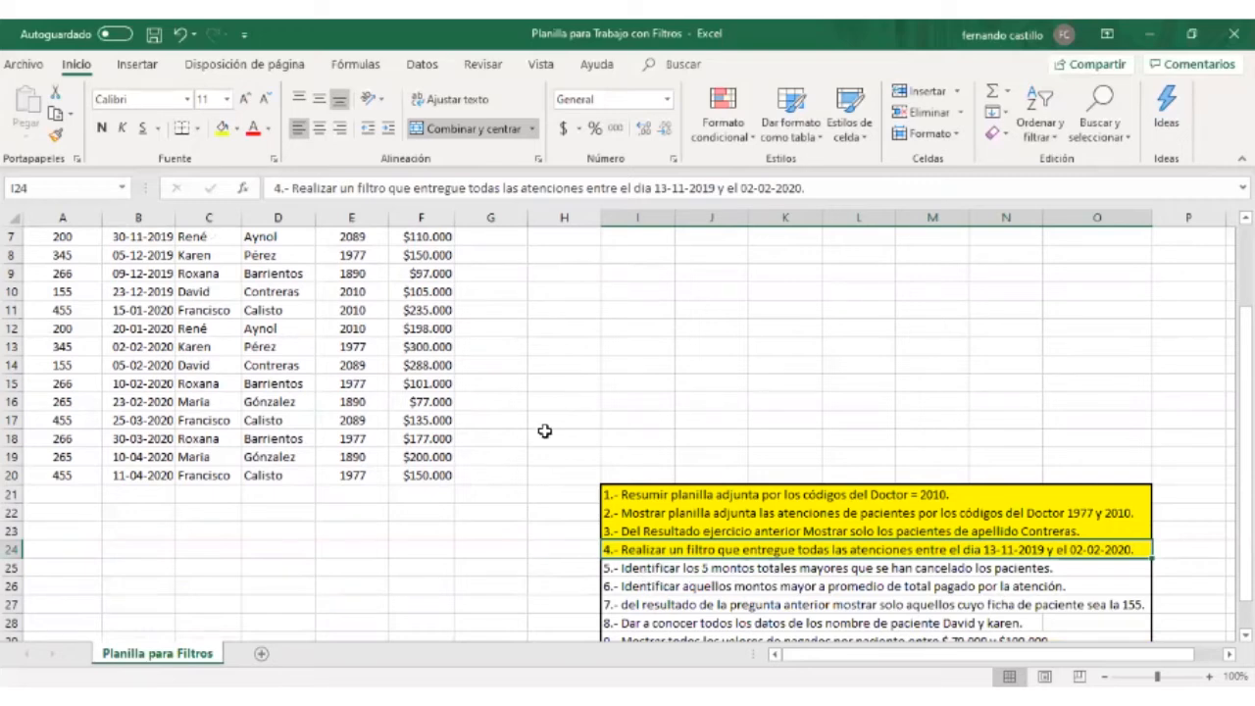
scroll(466, 363, up, 2)
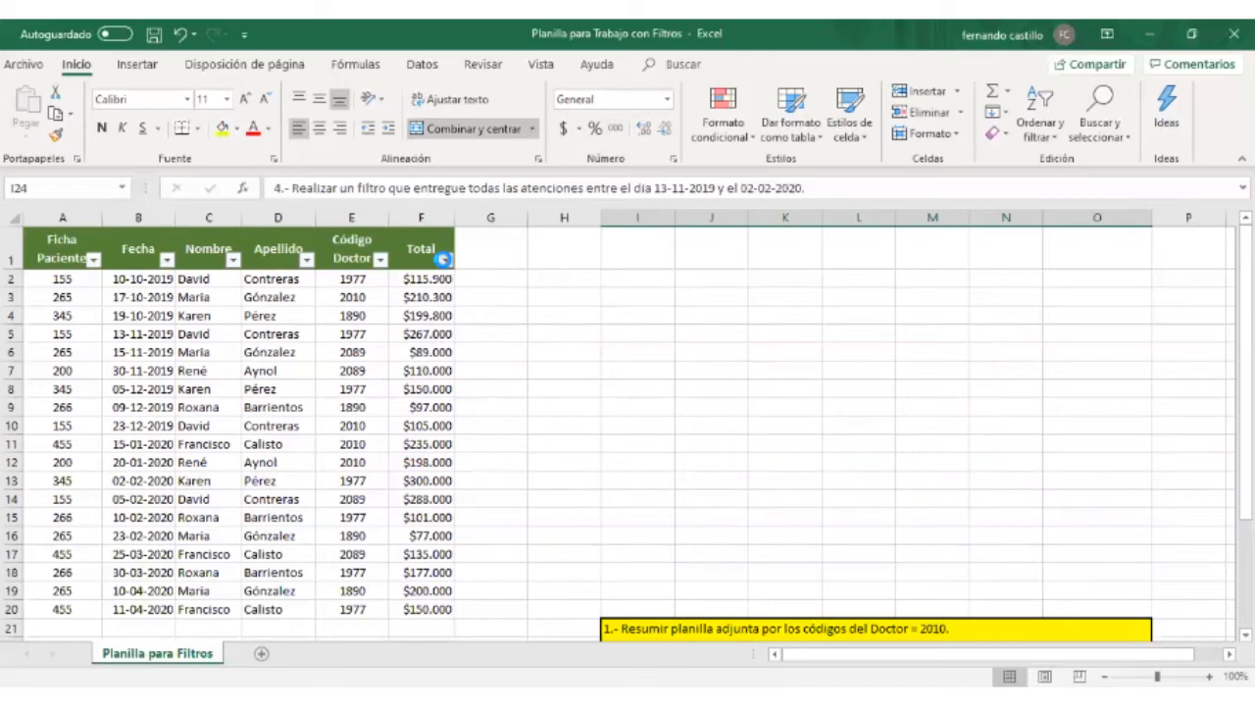
click(443, 259)
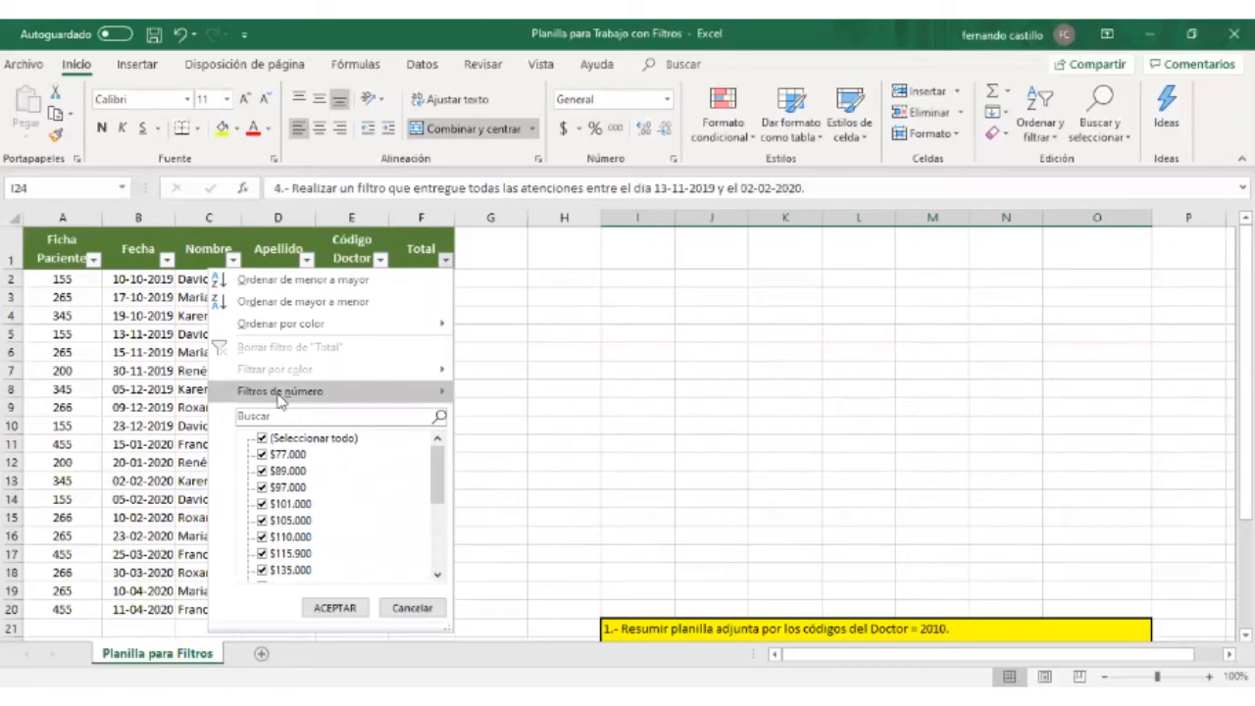
mouse_move(284, 398)
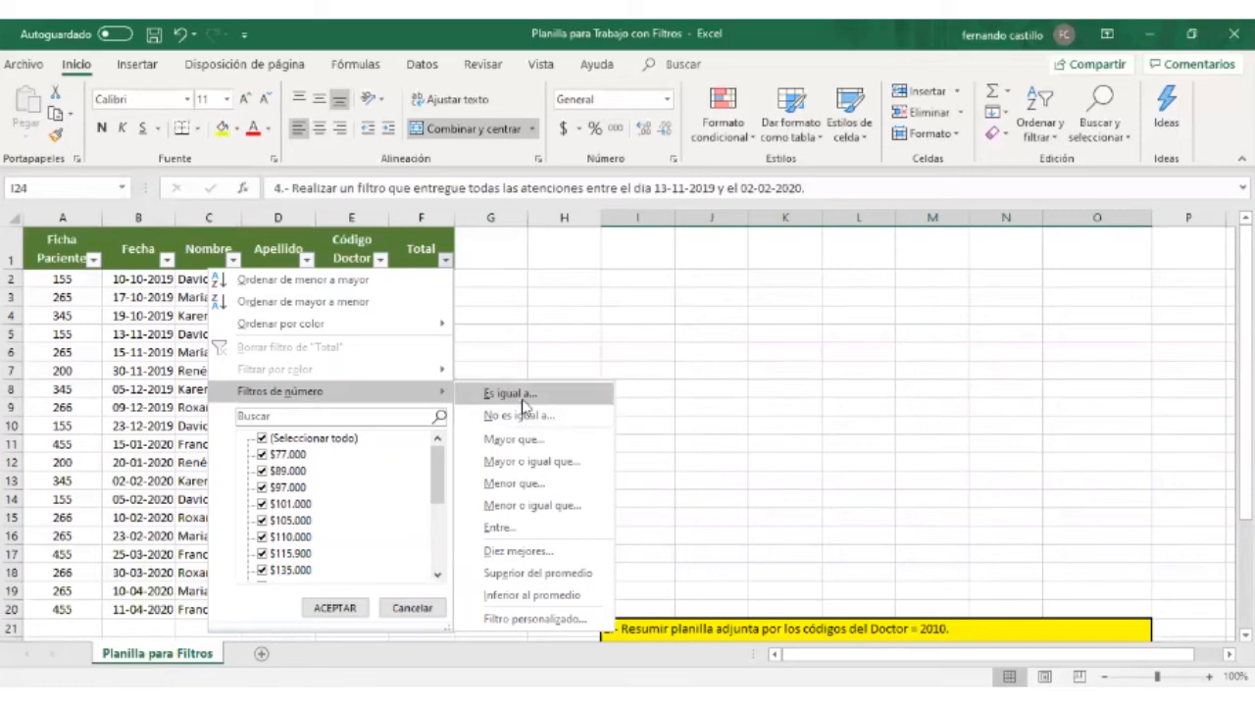
click(537, 553)
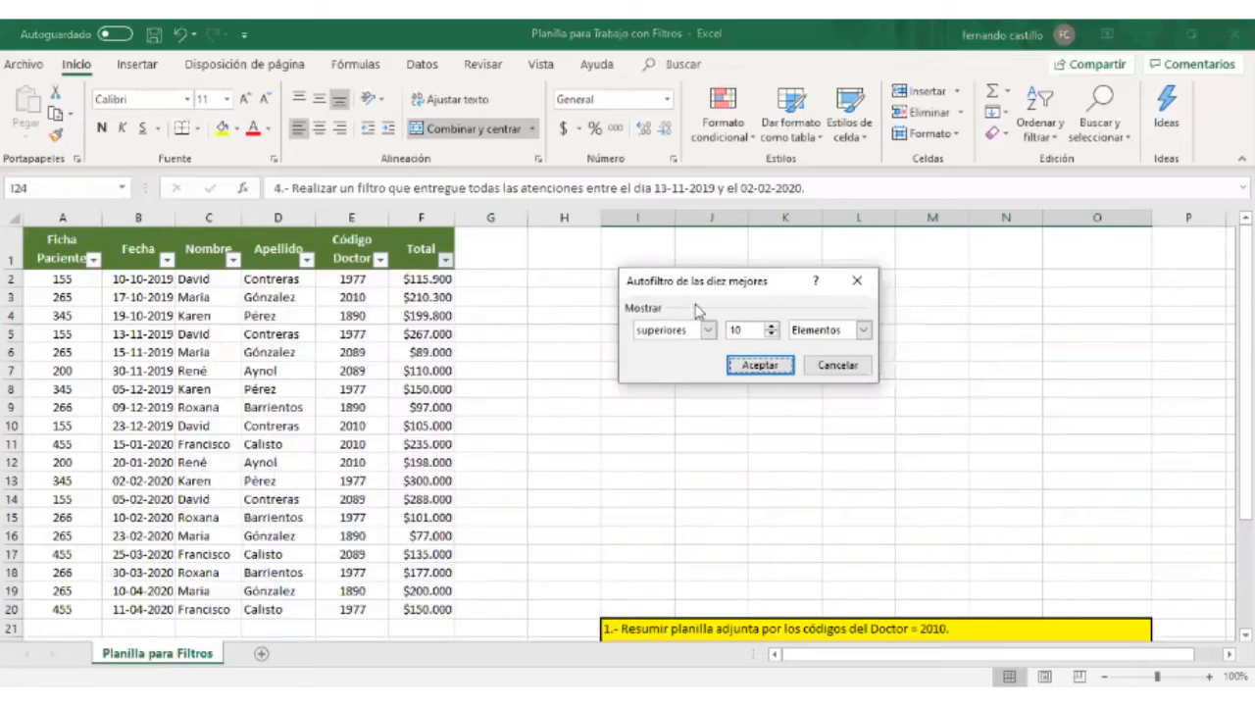
click(708, 329)
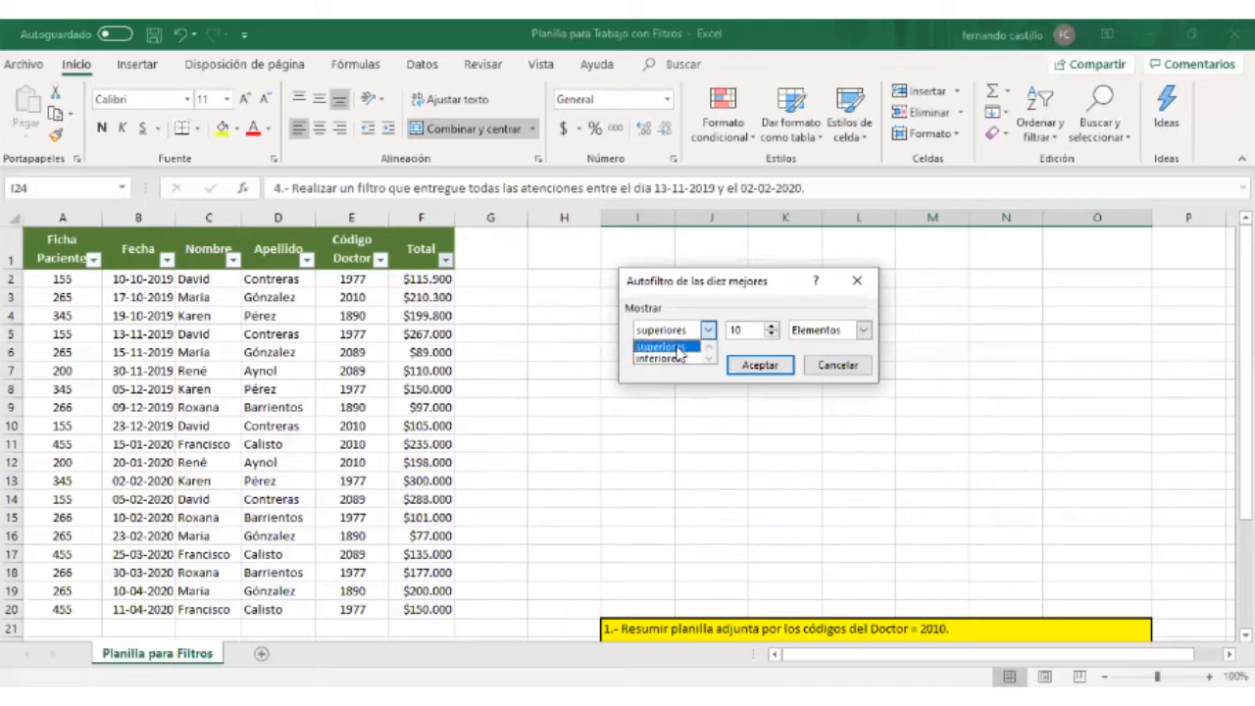
click(677, 347)
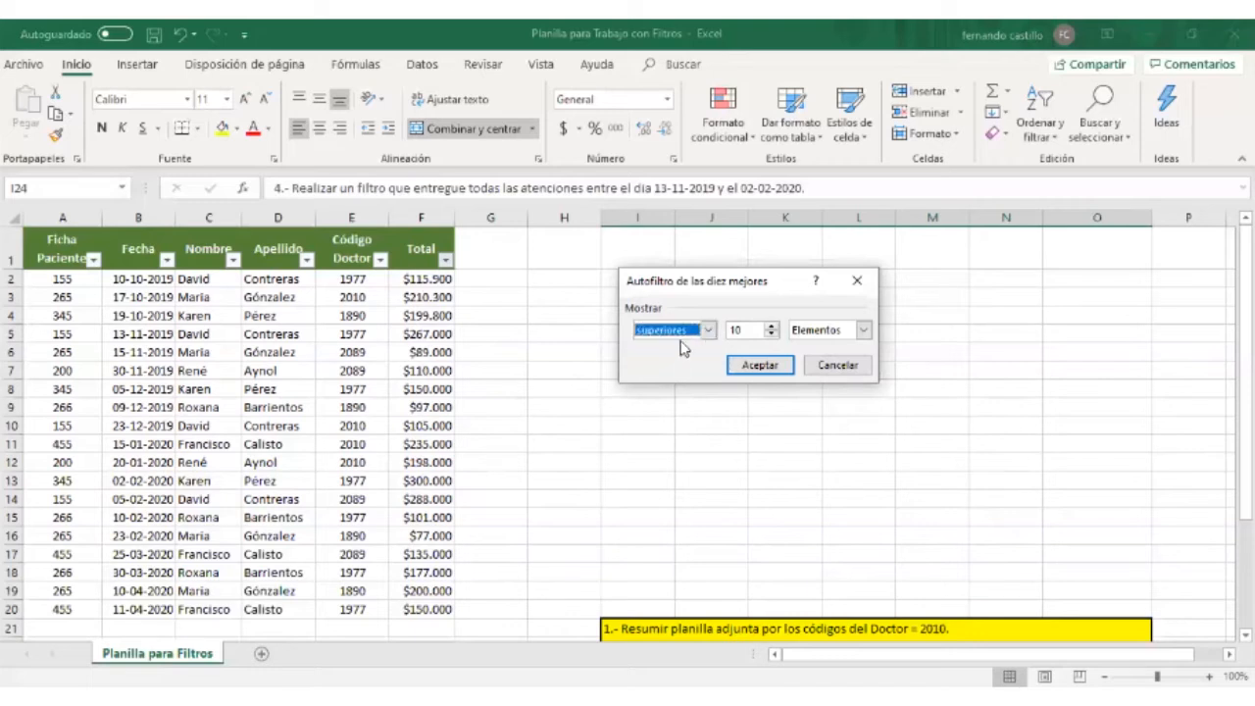
click(771, 334)
click(772, 334)
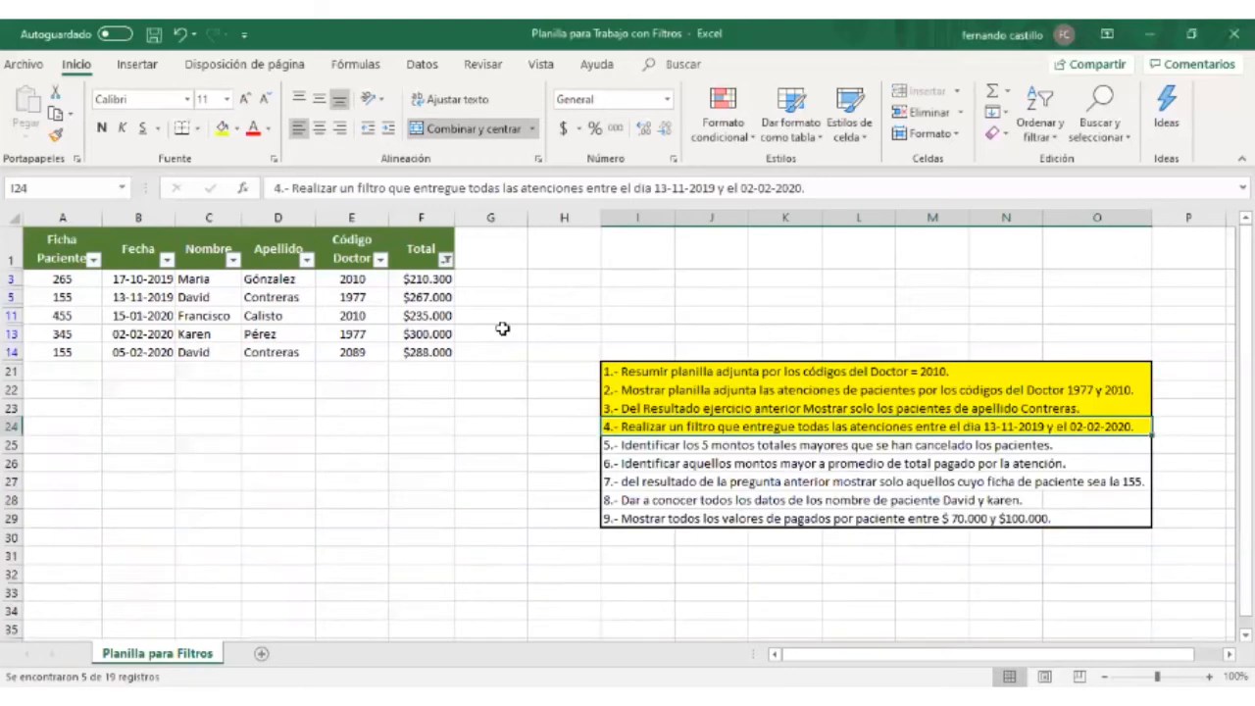
Step: Check the filtered amounts in the Total column one by one
click(427, 280)
click(420, 296)
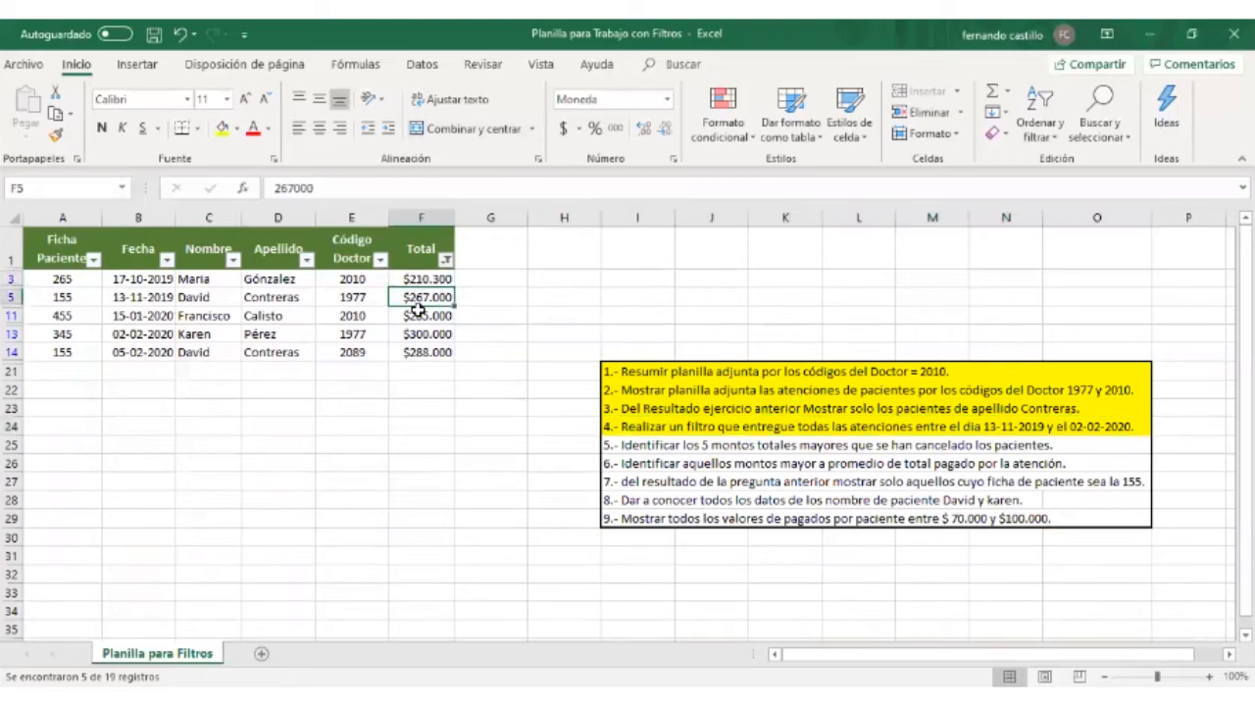
click(418, 313)
click(420, 333)
click(419, 351)
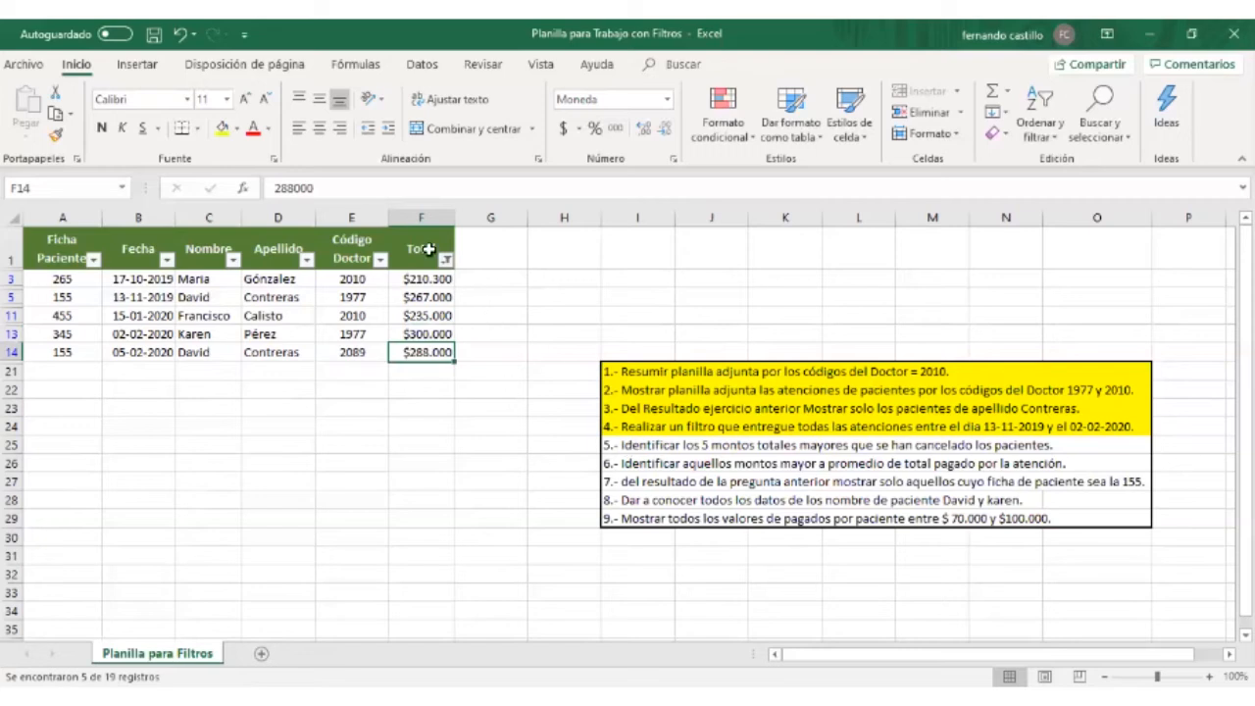
Step: Clear the Total filter and show only the 5 lowest elements with the top-ten number filter
click(446, 260)
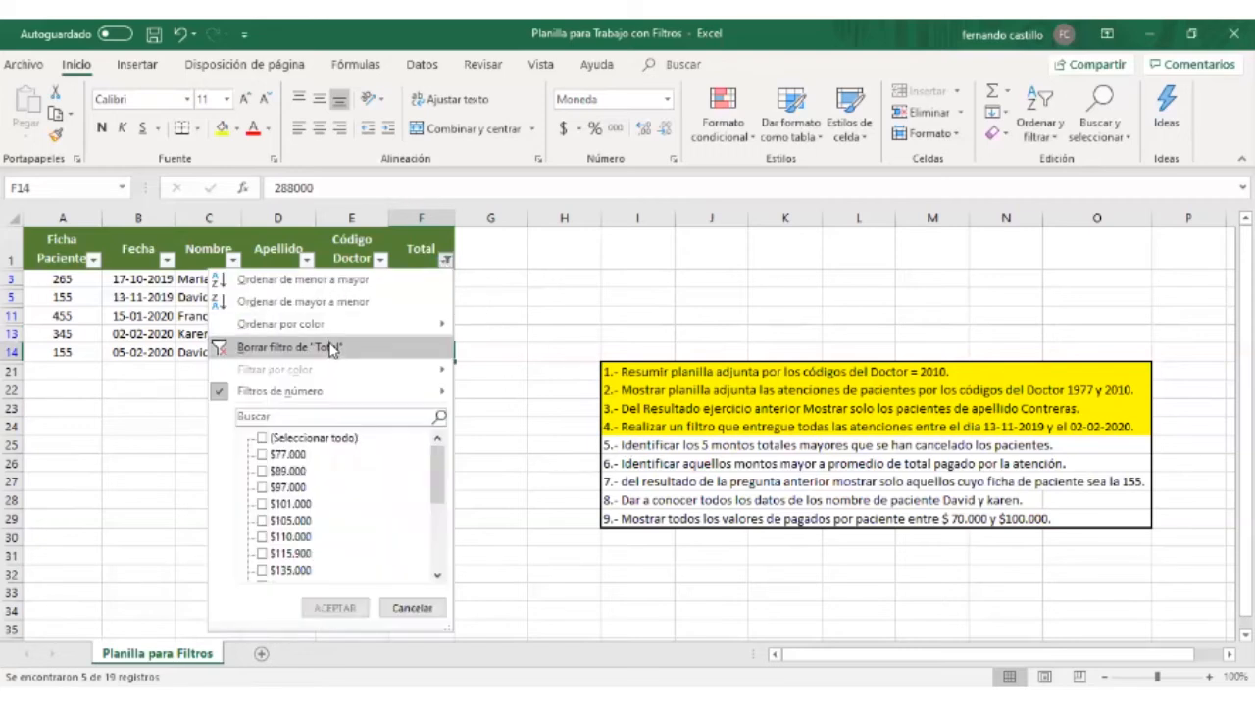
click(419, 348)
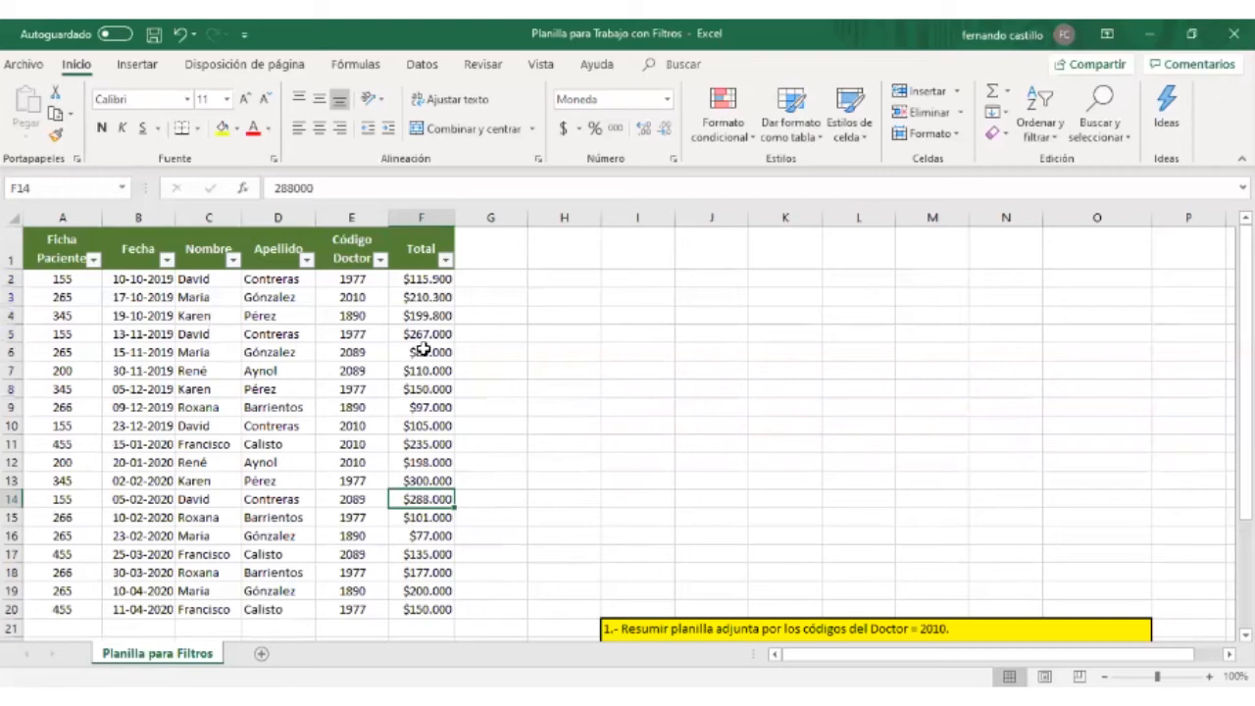
click(443, 259)
click(417, 392)
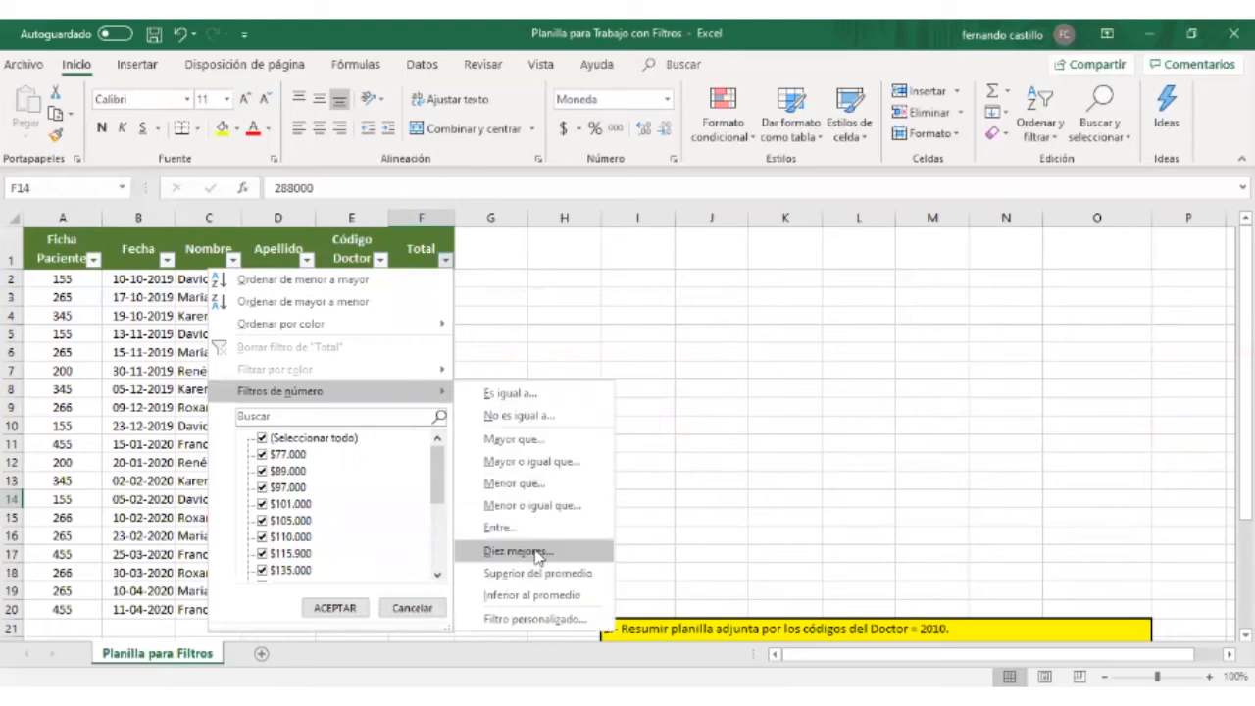
click(538, 552)
click(707, 330)
click(691, 349)
double_click(740, 330)
text(5)
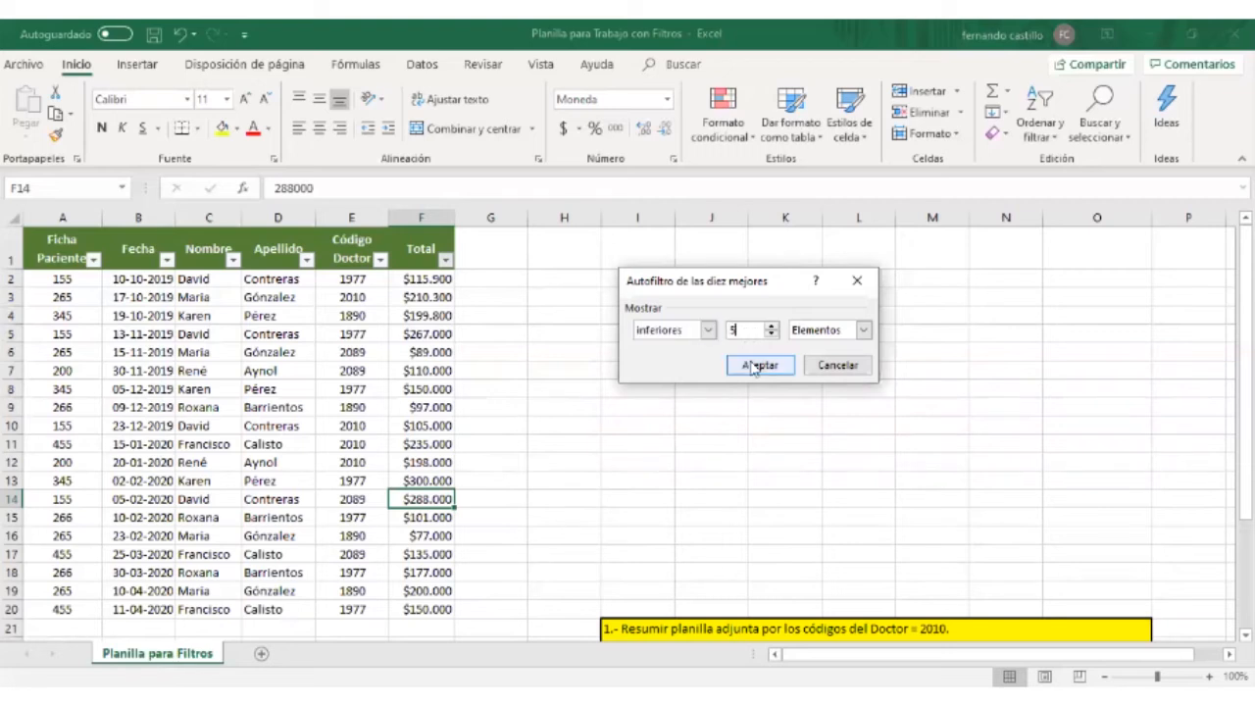
click(755, 366)
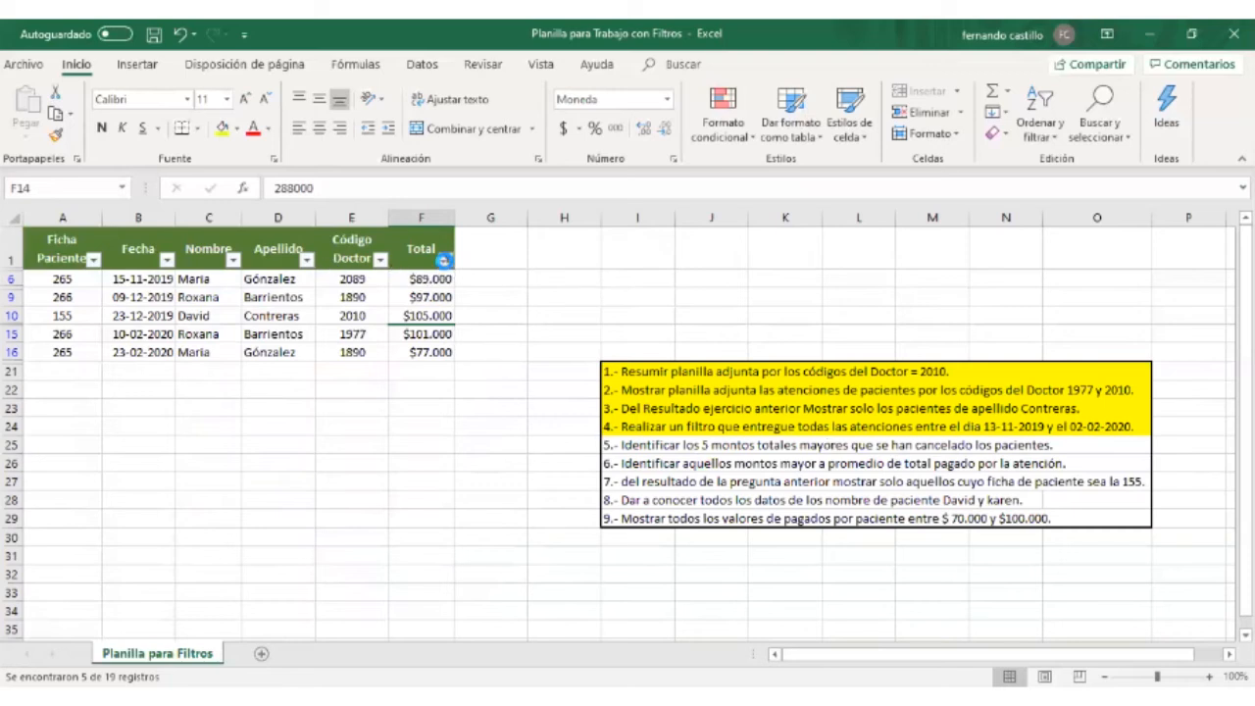
Step: Change the Total column's top-ten filter to show the 5 highest (superiores) elements
click(444, 260)
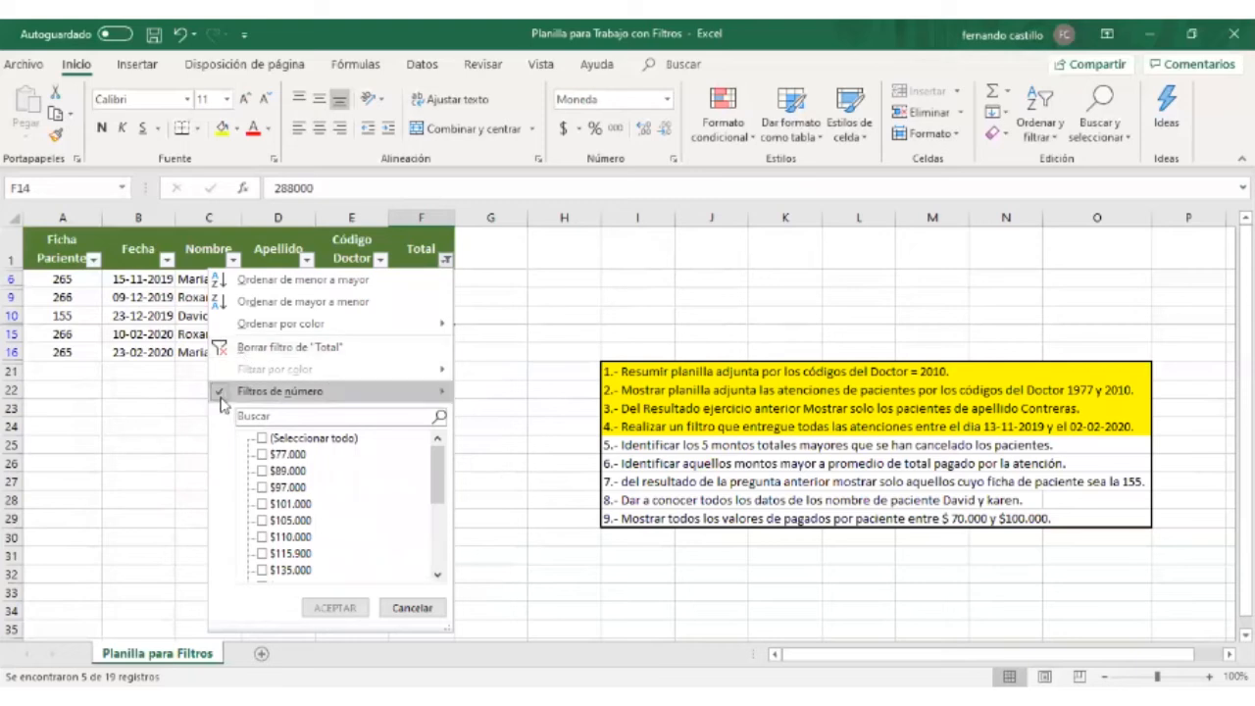
click(220, 393)
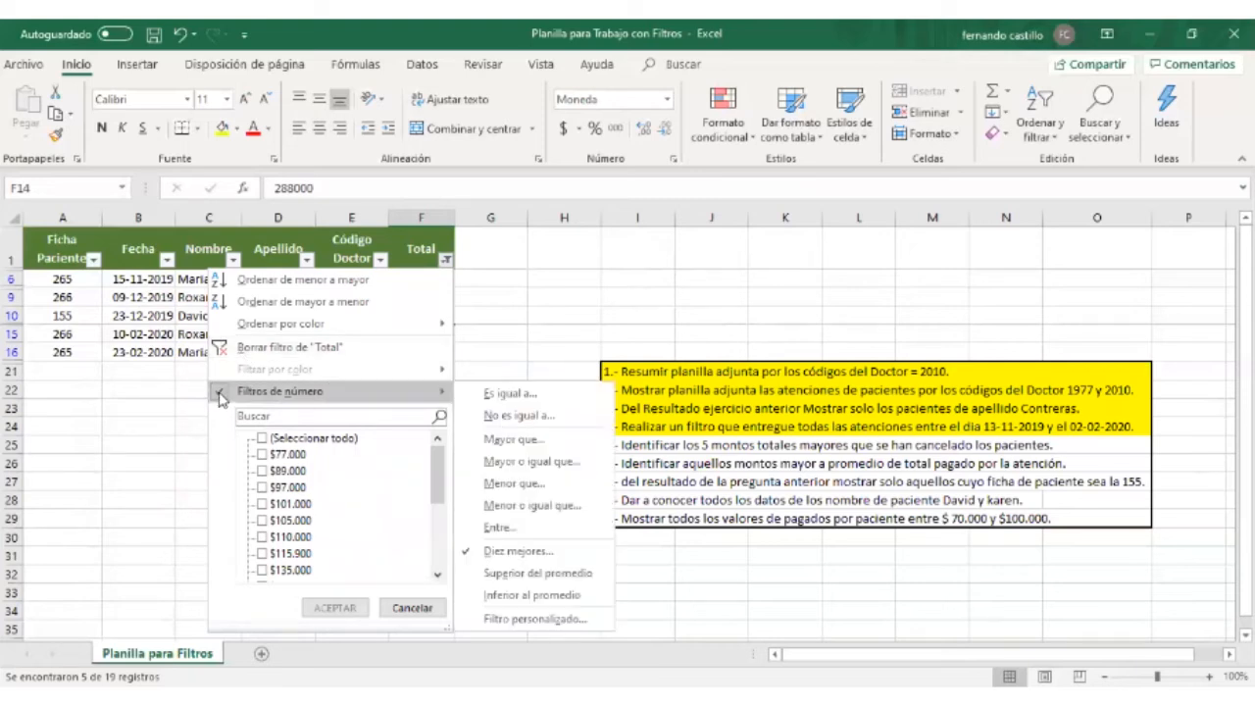
click(517, 552)
click(707, 330)
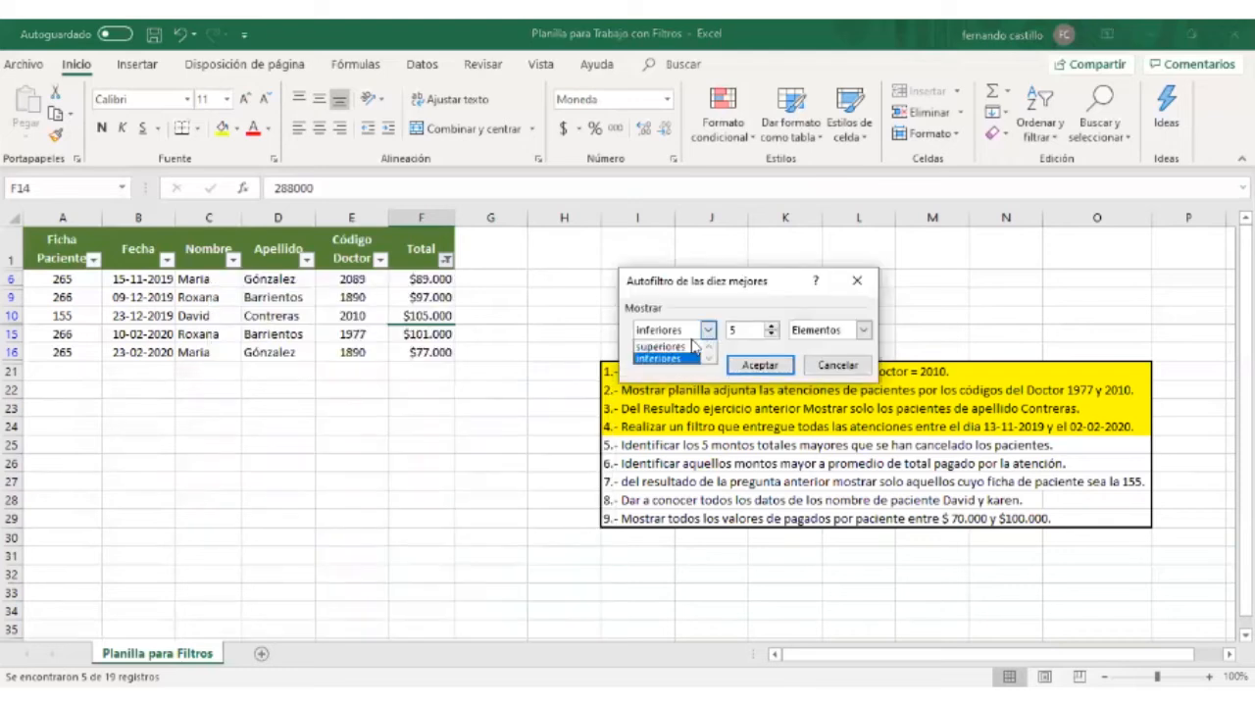
click(679, 347)
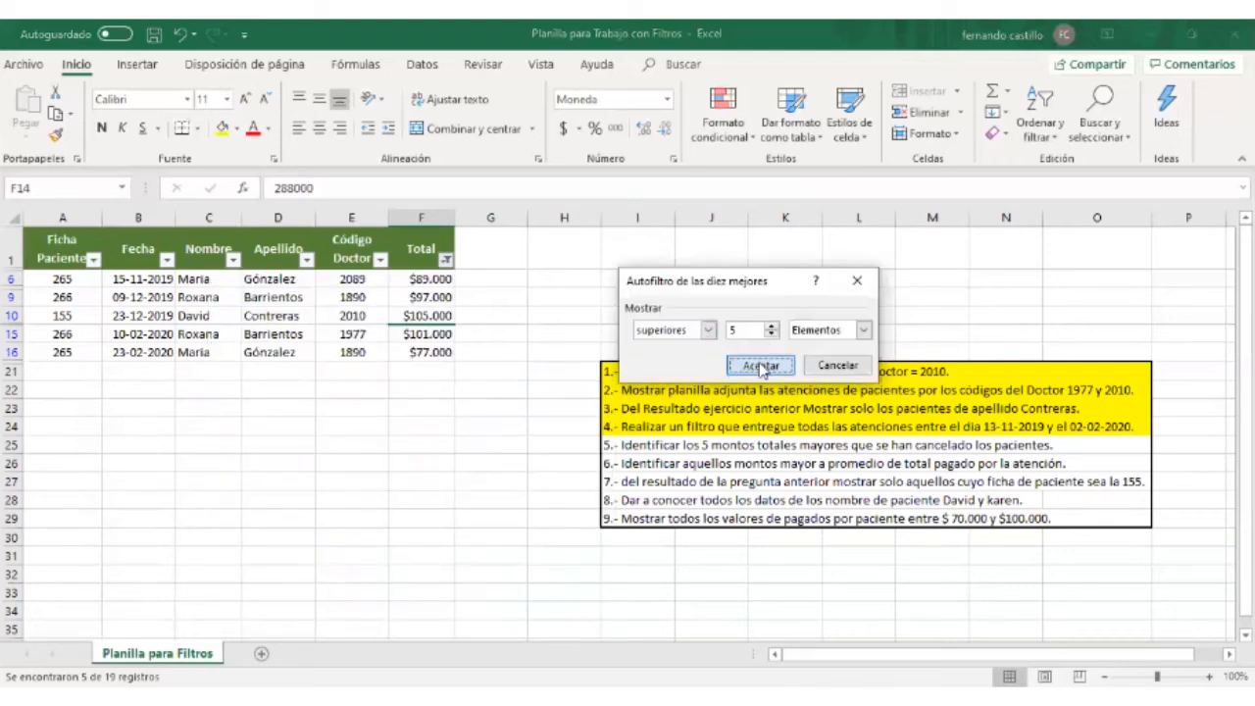
click(761, 365)
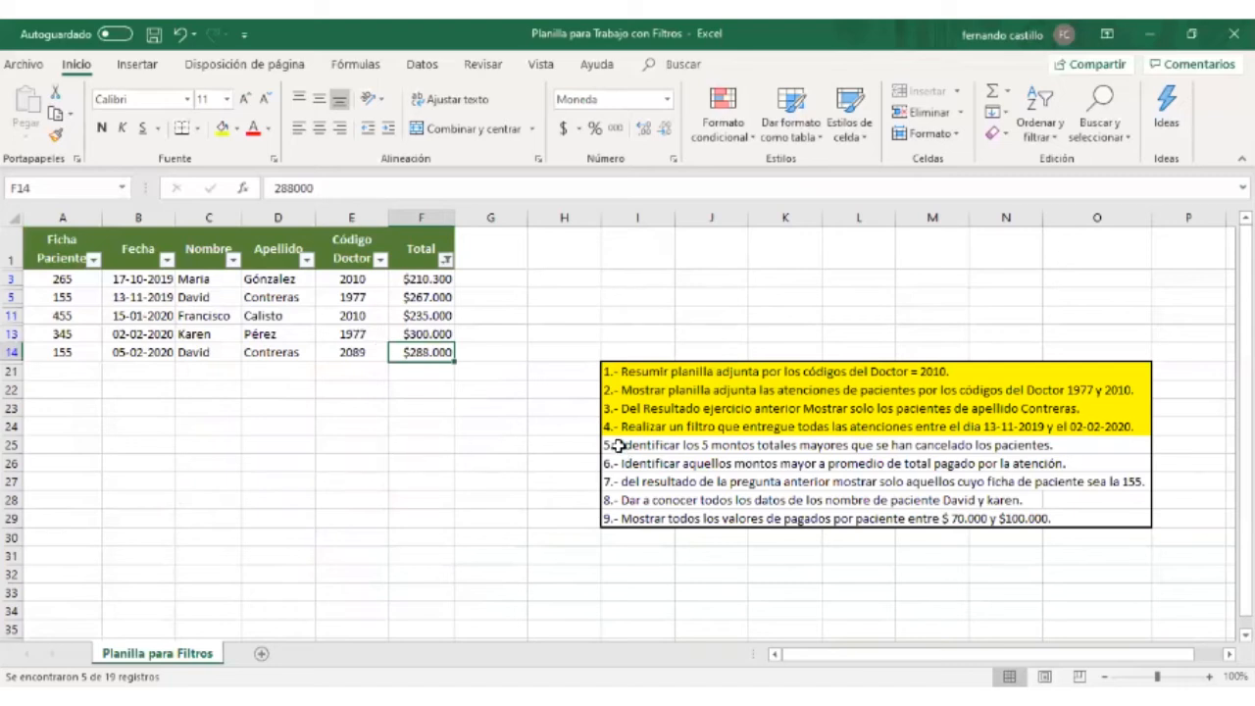
Step: Highlight the exercise 5 statement in I25 with a yellow fill and clear the Total filter
drag(615, 446, 1078, 448)
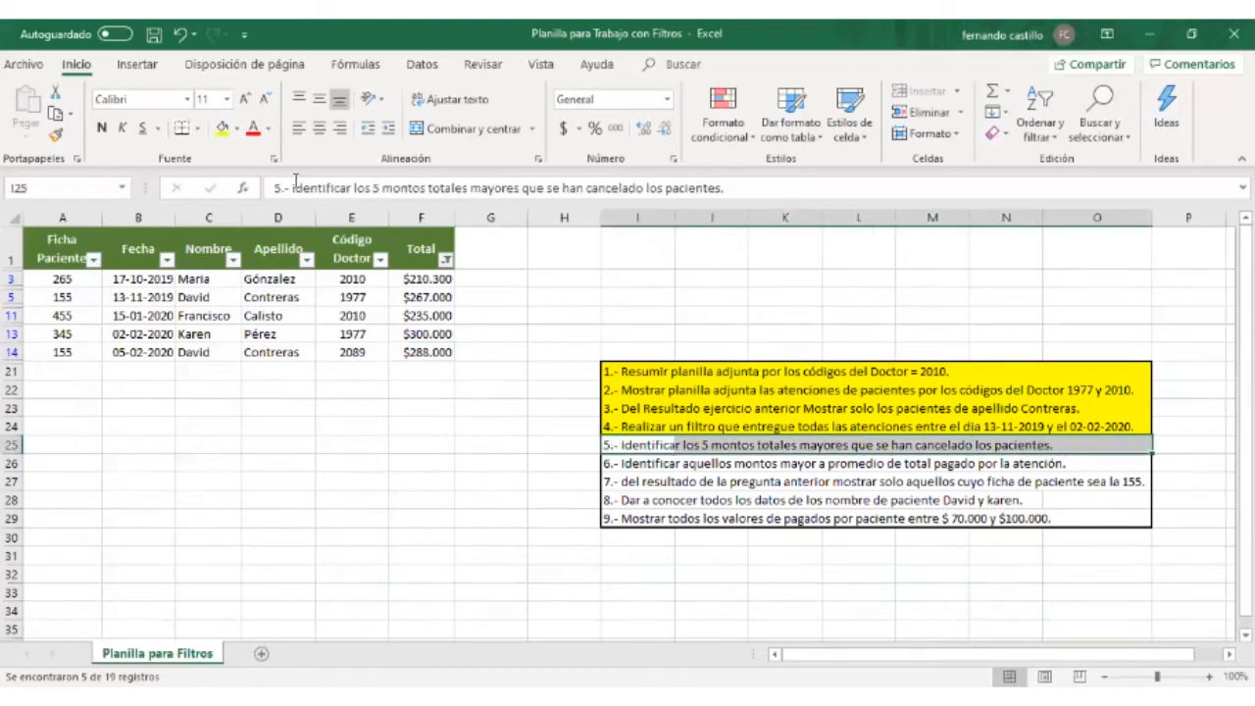
click(224, 133)
click(438, 521)
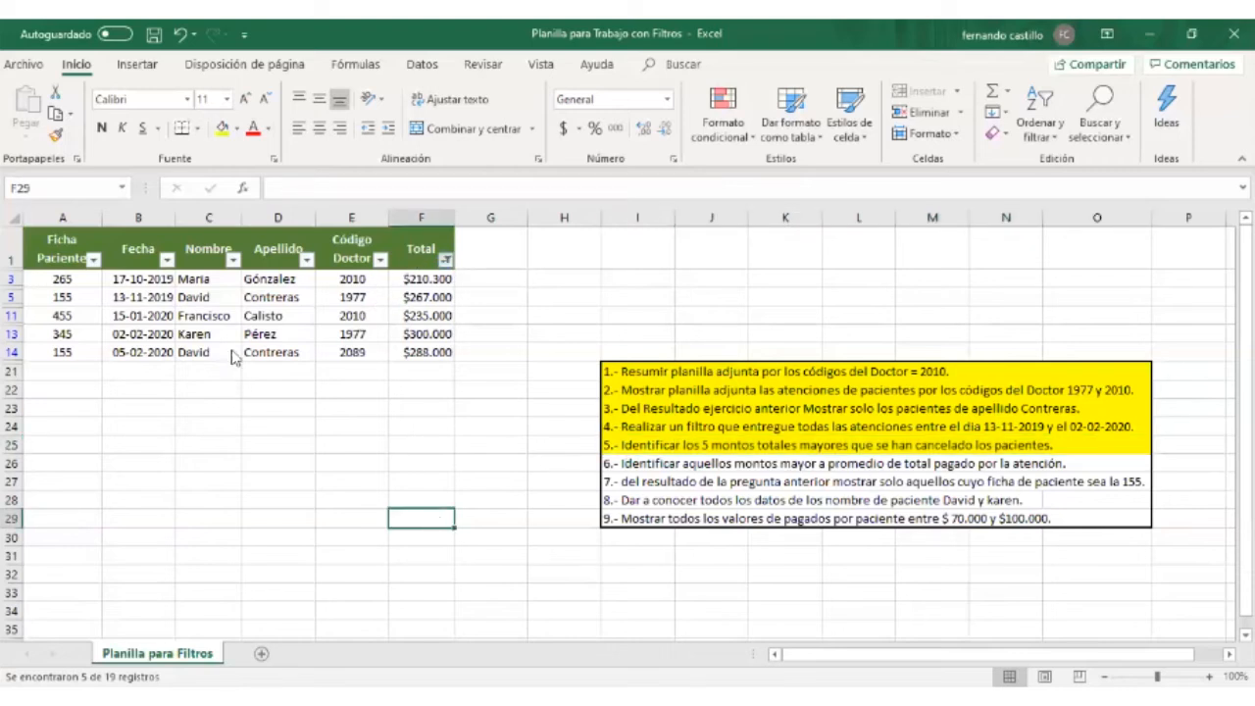
key(ctrl+shift+l)
Step: Read the exercise 6 statement and compare it with the amounts in the Total column
scroll(608, 412, down, 3)
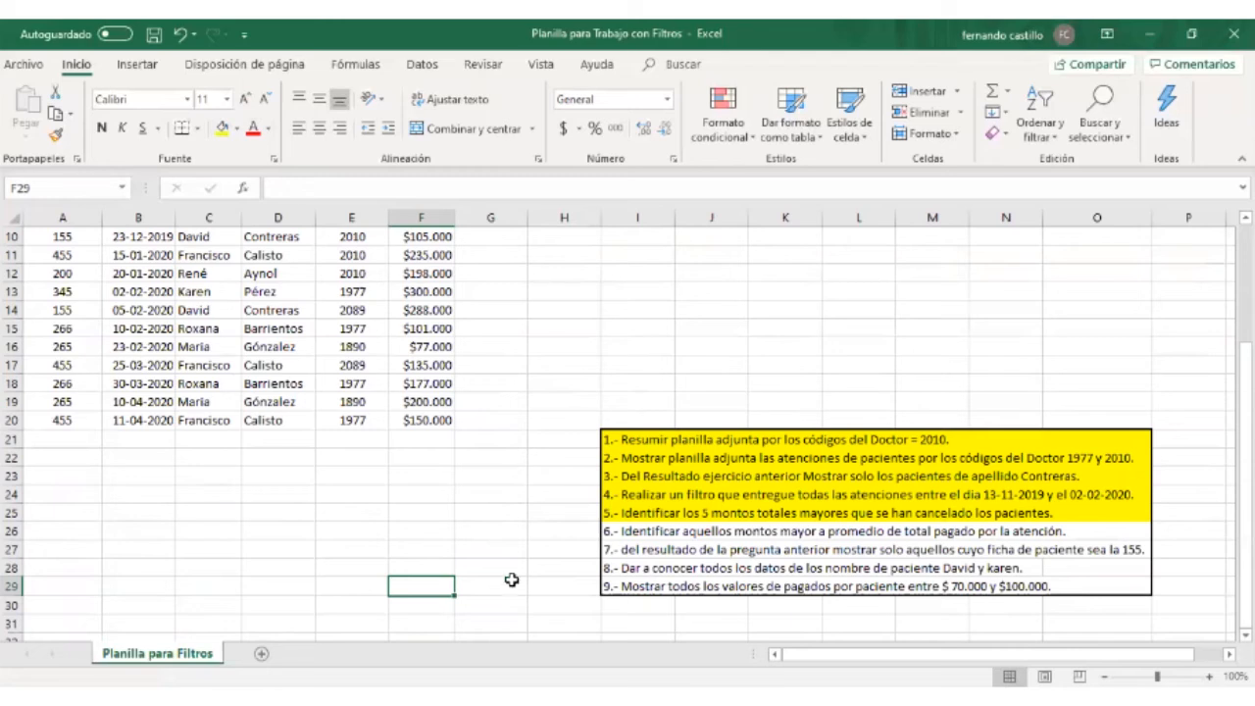
scroll(480, 535, up, 3)
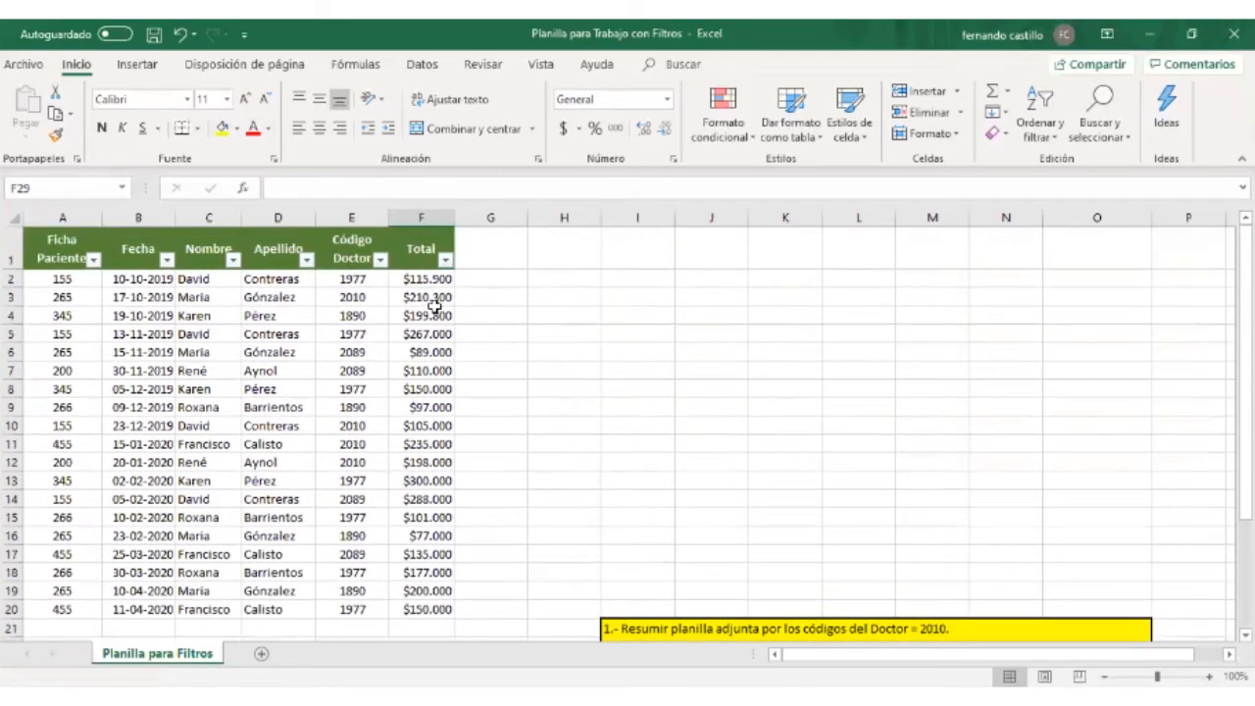
click(421, 278)
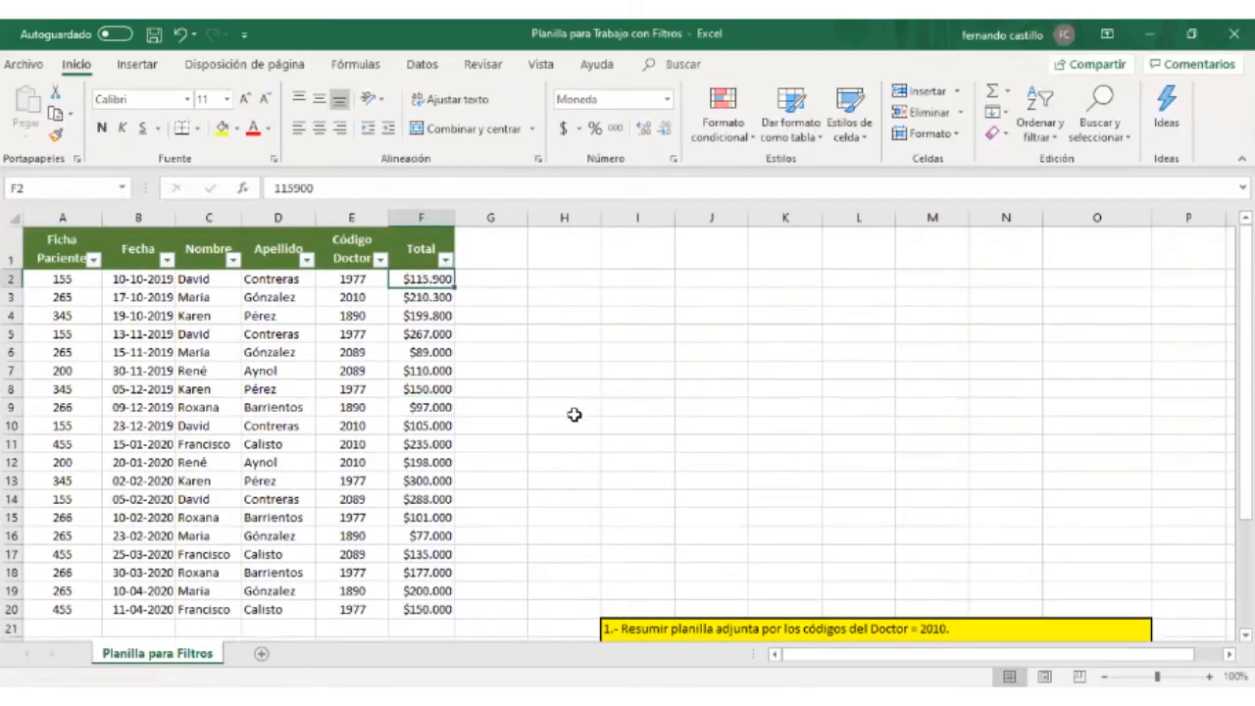
scroll(575, 414, down, 3)
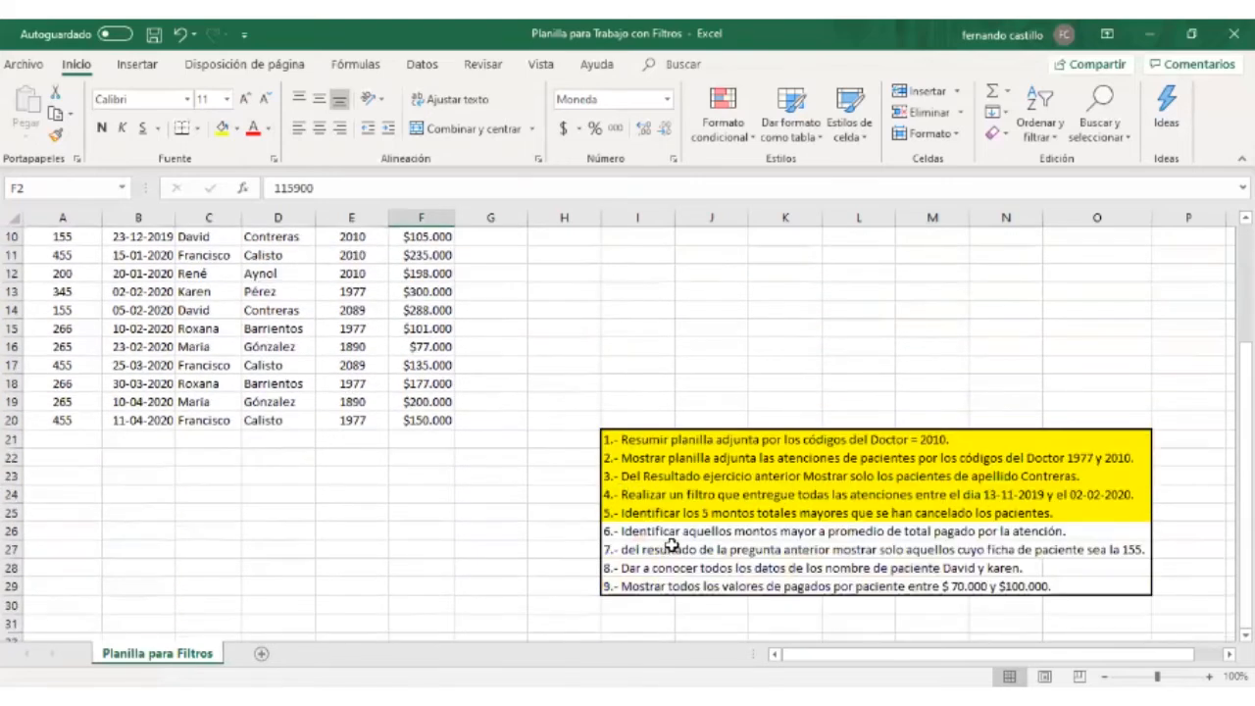
scroll(451, 529, up, 2)
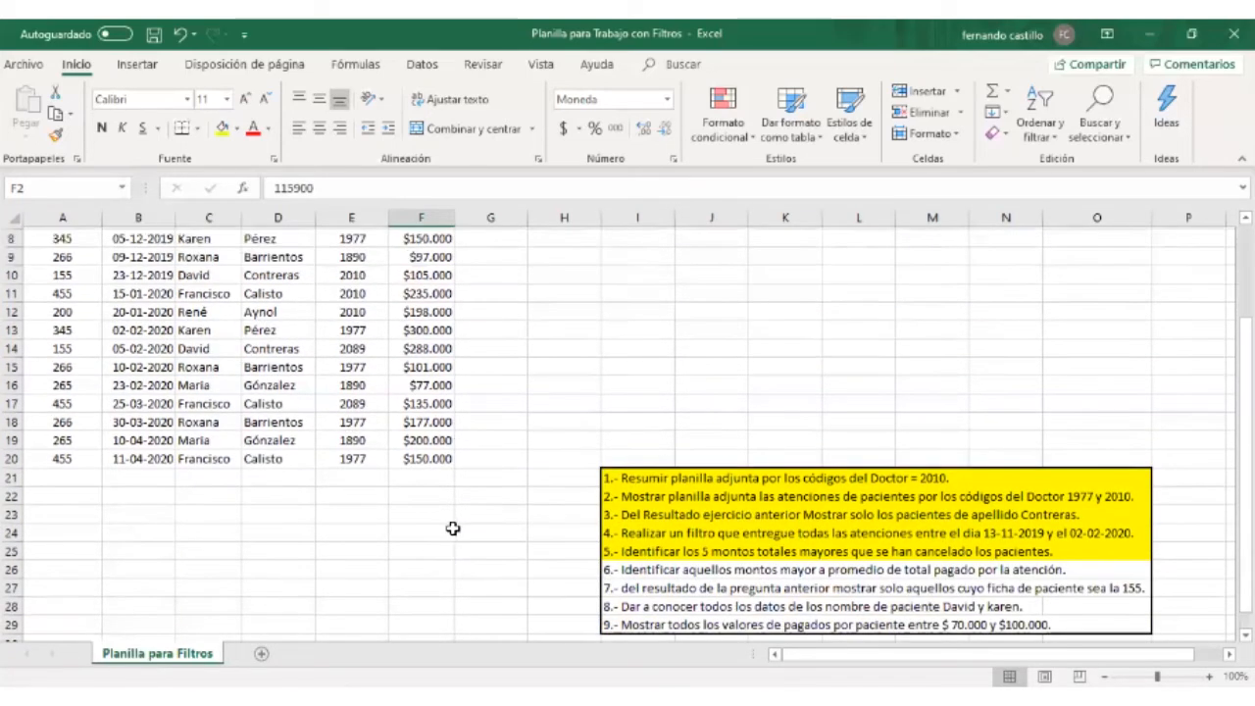
scroll(461, 438, up, 1)
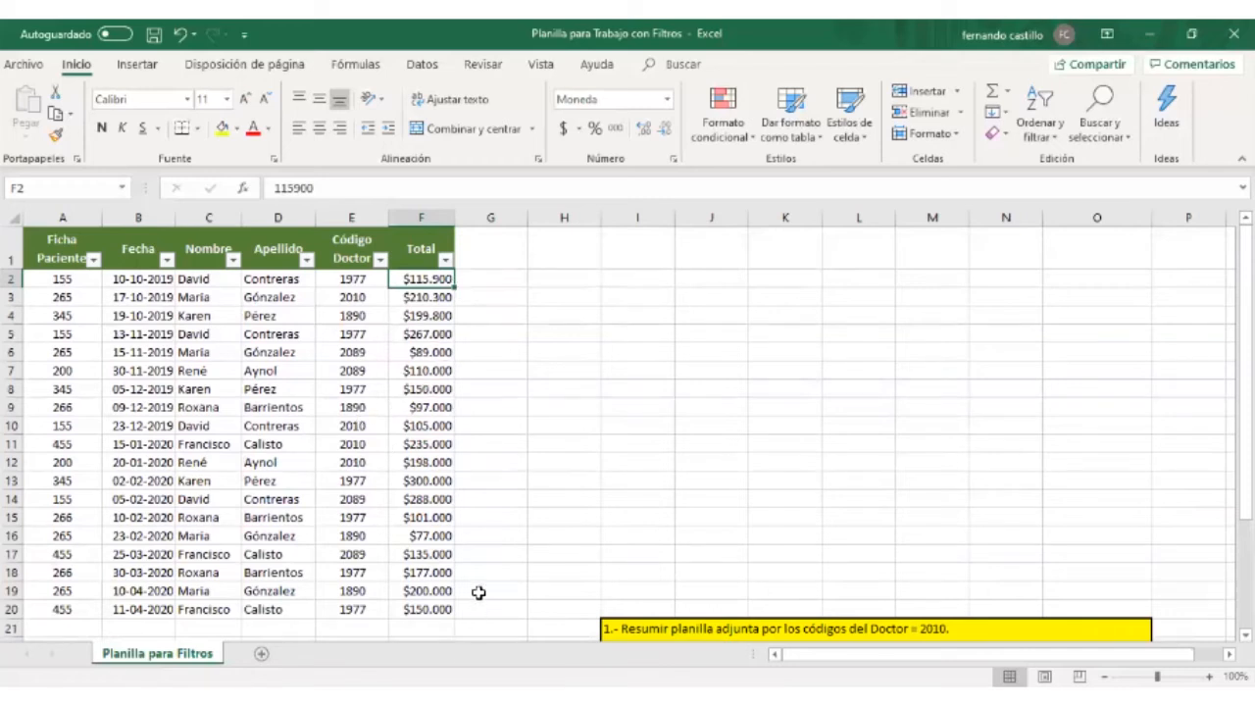
Step: Select the Total amounts in F2:F20 to check their average, and reread exercise 6
drag(413, 283, 417, 609)
click(583, 455)
drag(413, 280, 420, 609)
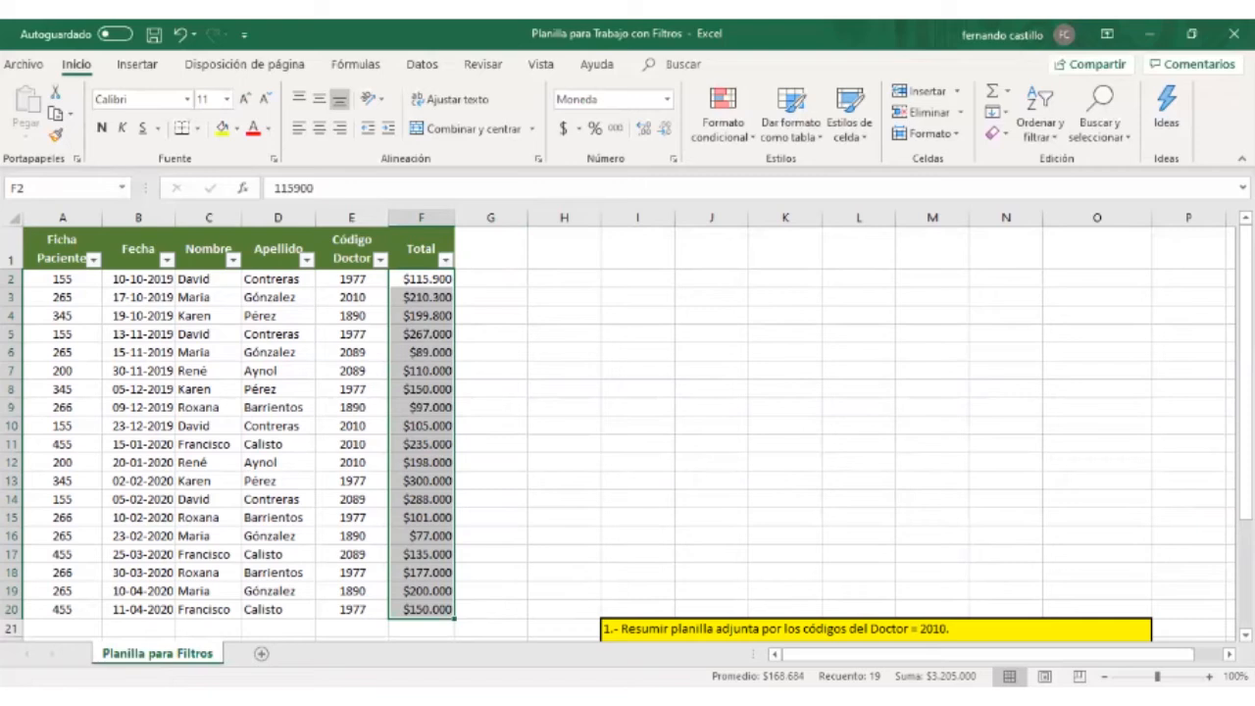
click(701, 456)
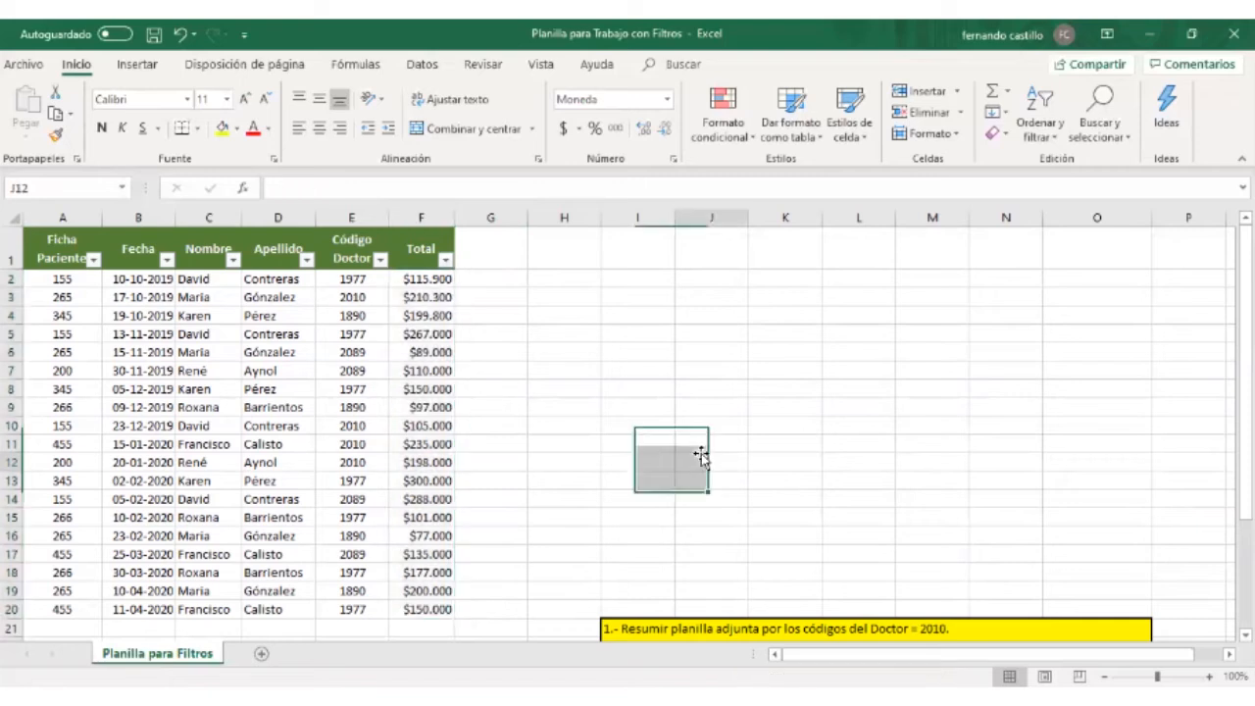
drag(411, 280, 434, 610)
scroll(803, 557, down, 1)
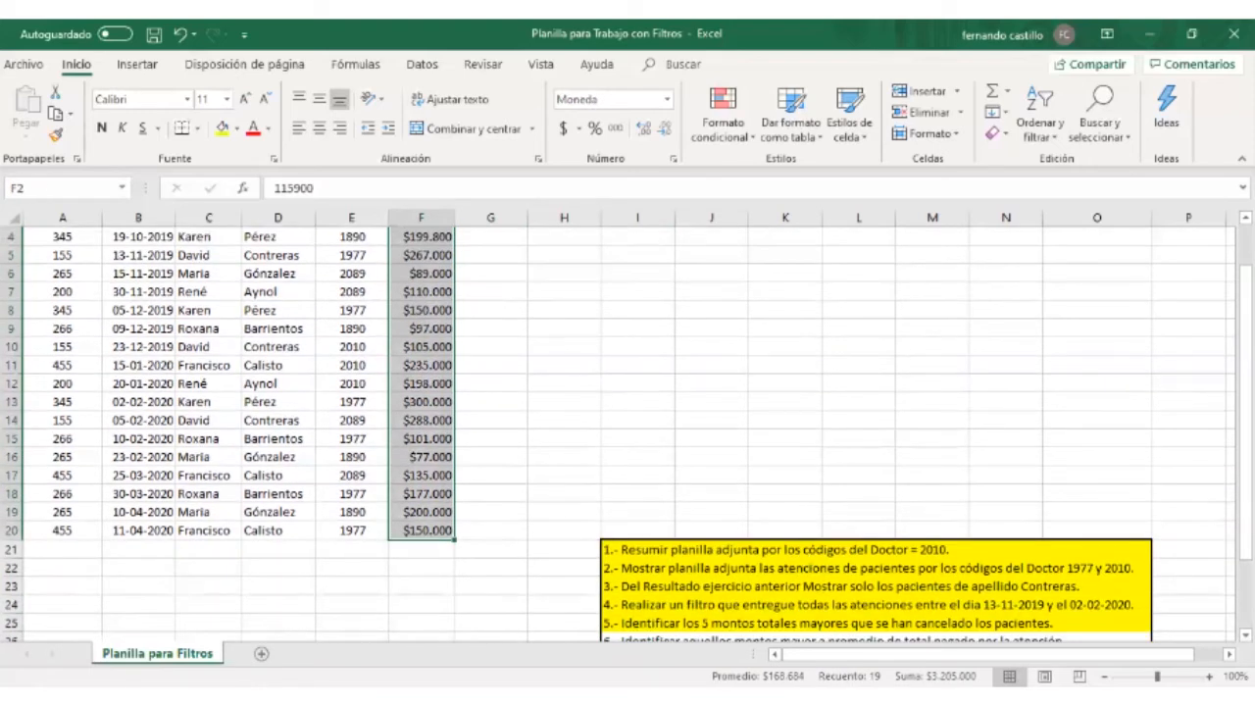
click(627, 384)
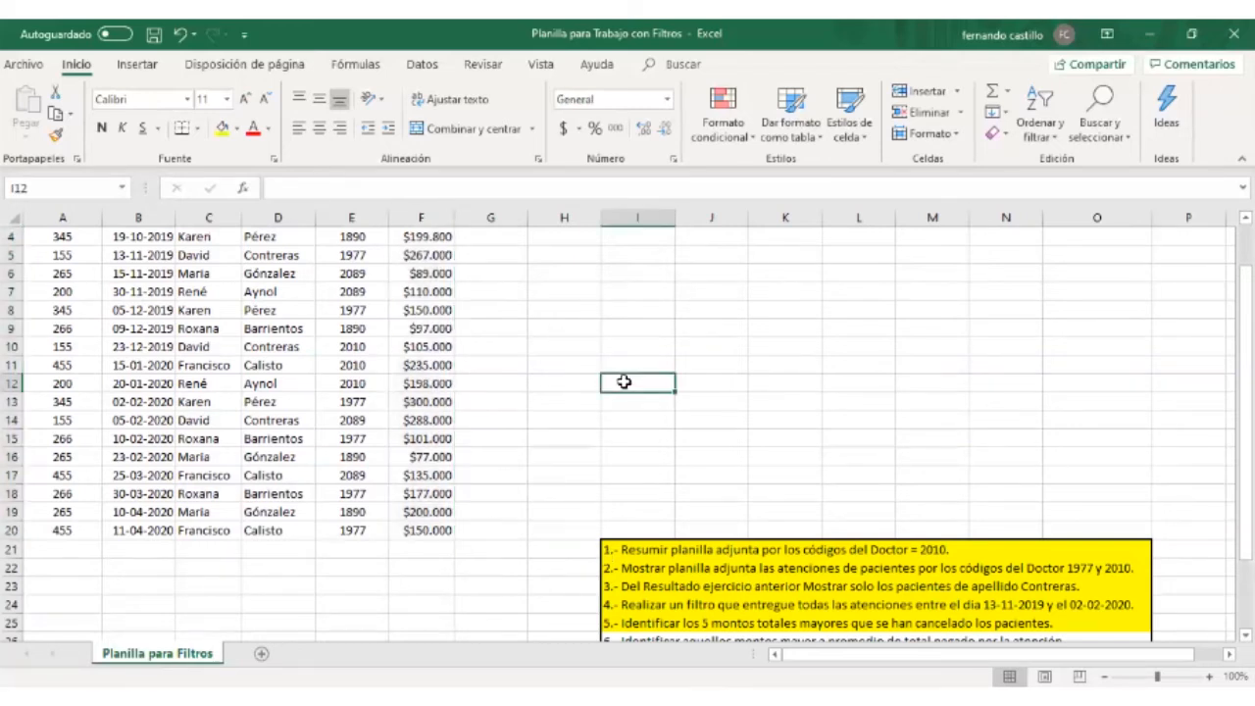
scroll(651, 374, down, 2)
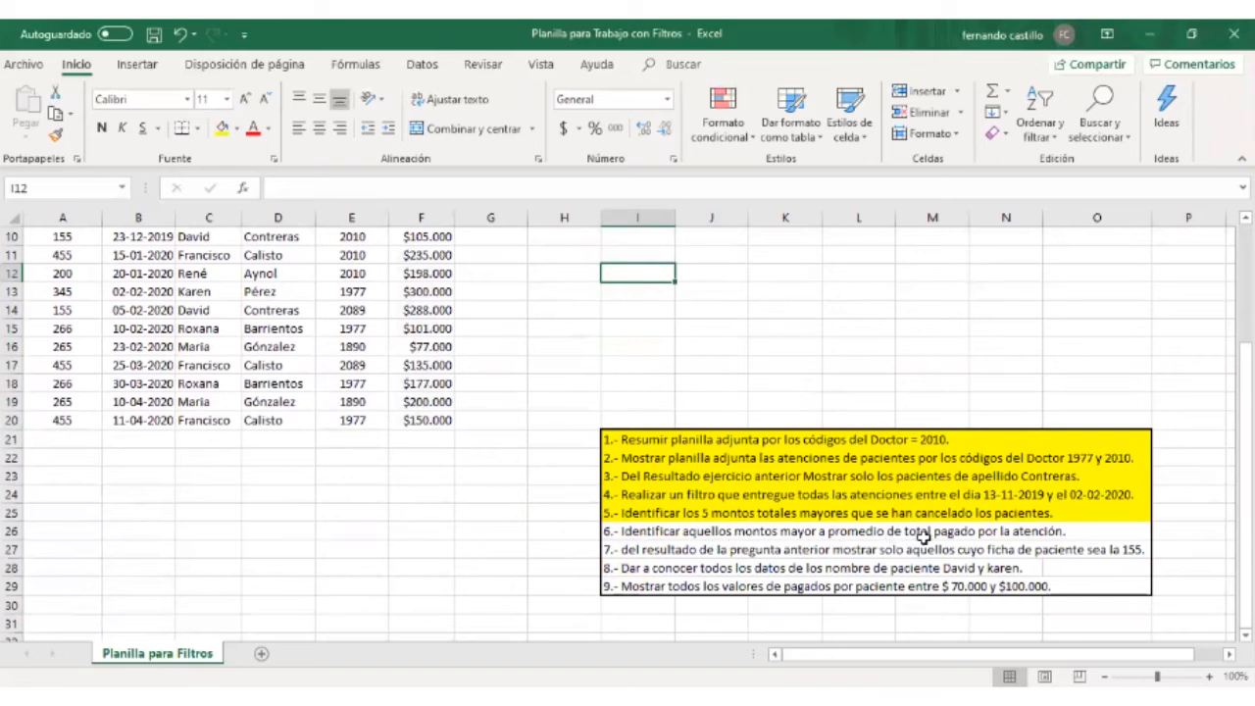
scroll(499, 395, up, 3)
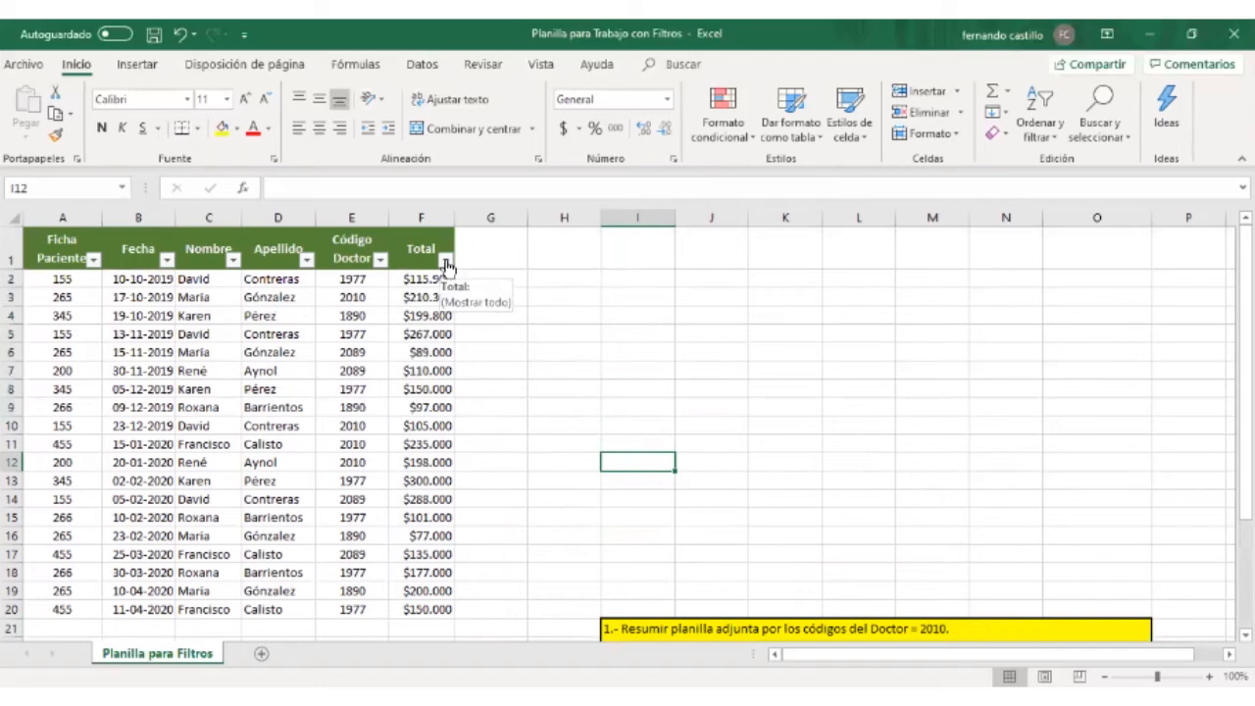
drag(415, 278, 443, 611)
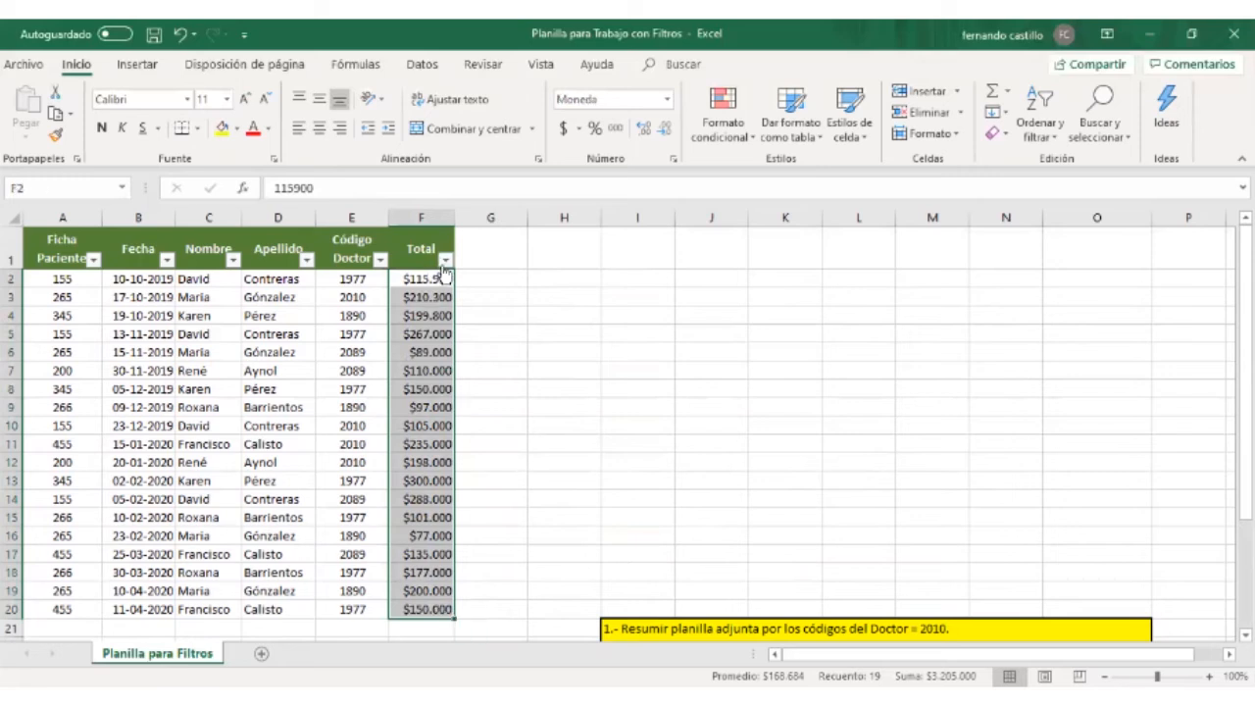
click(477, 297)
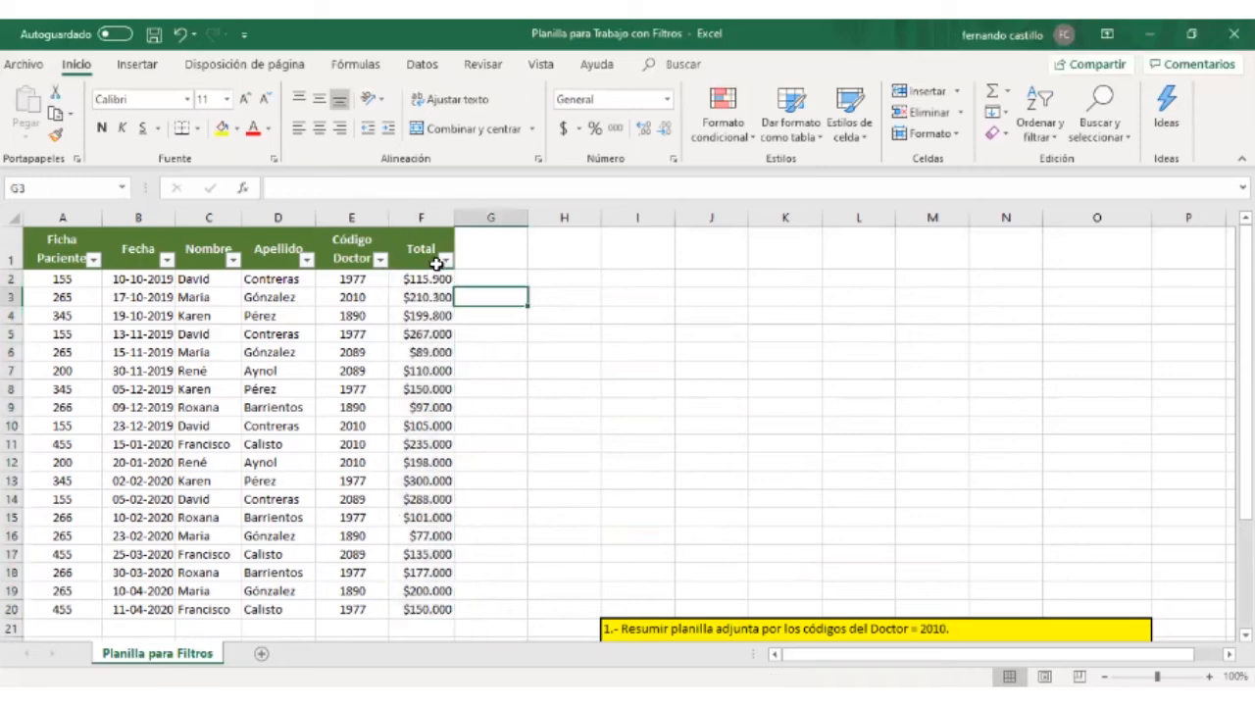
Step: Filter the Total column to the amounts above the average with the Superior del promedio number filter
click(444, 262)
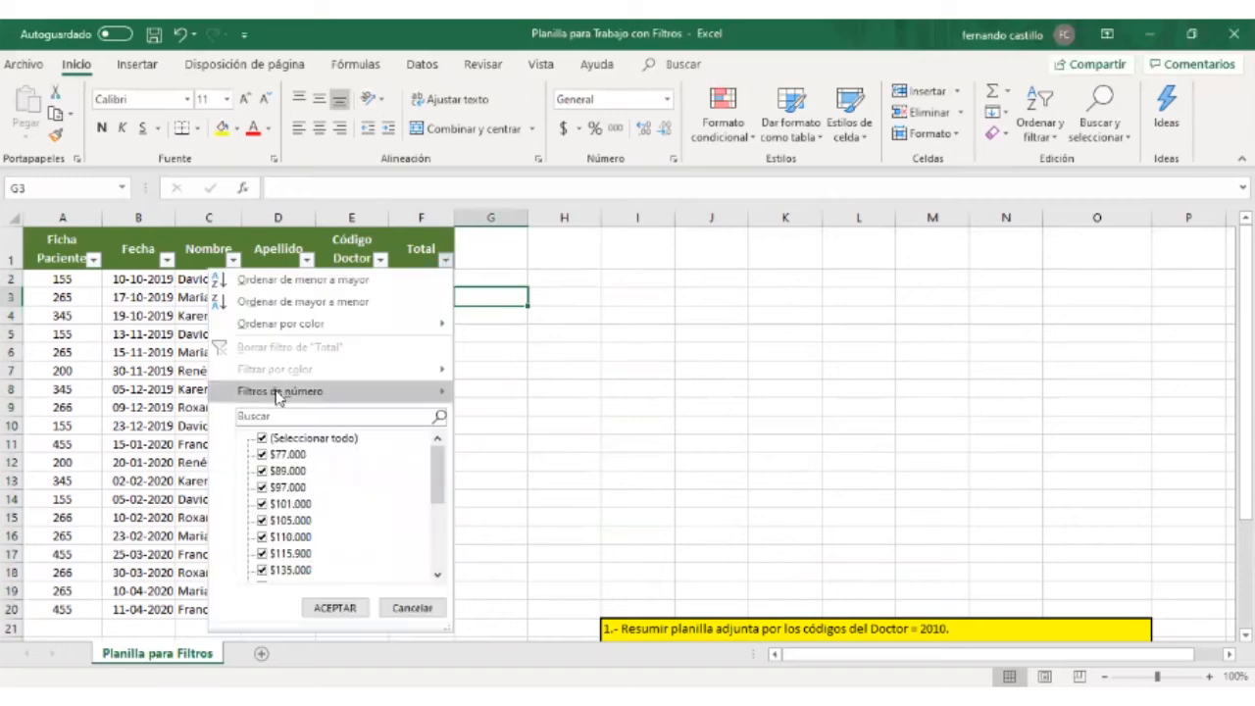
click(279, 396)
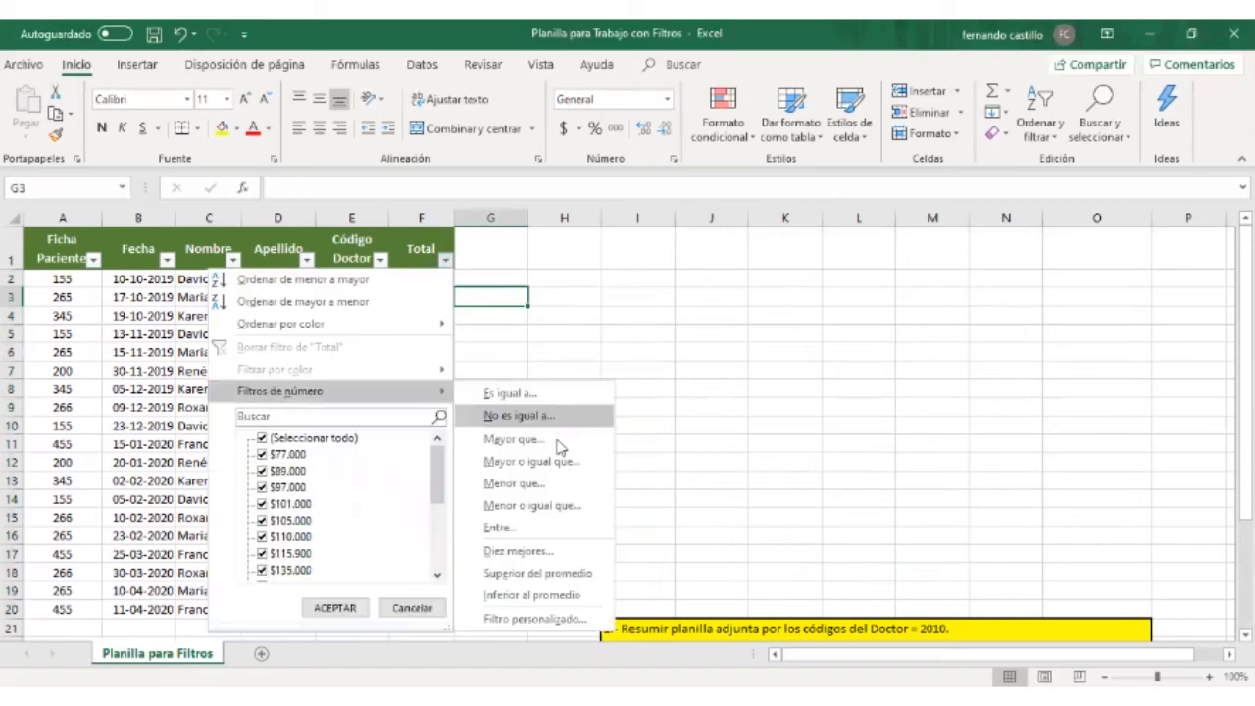
click(534, 574)
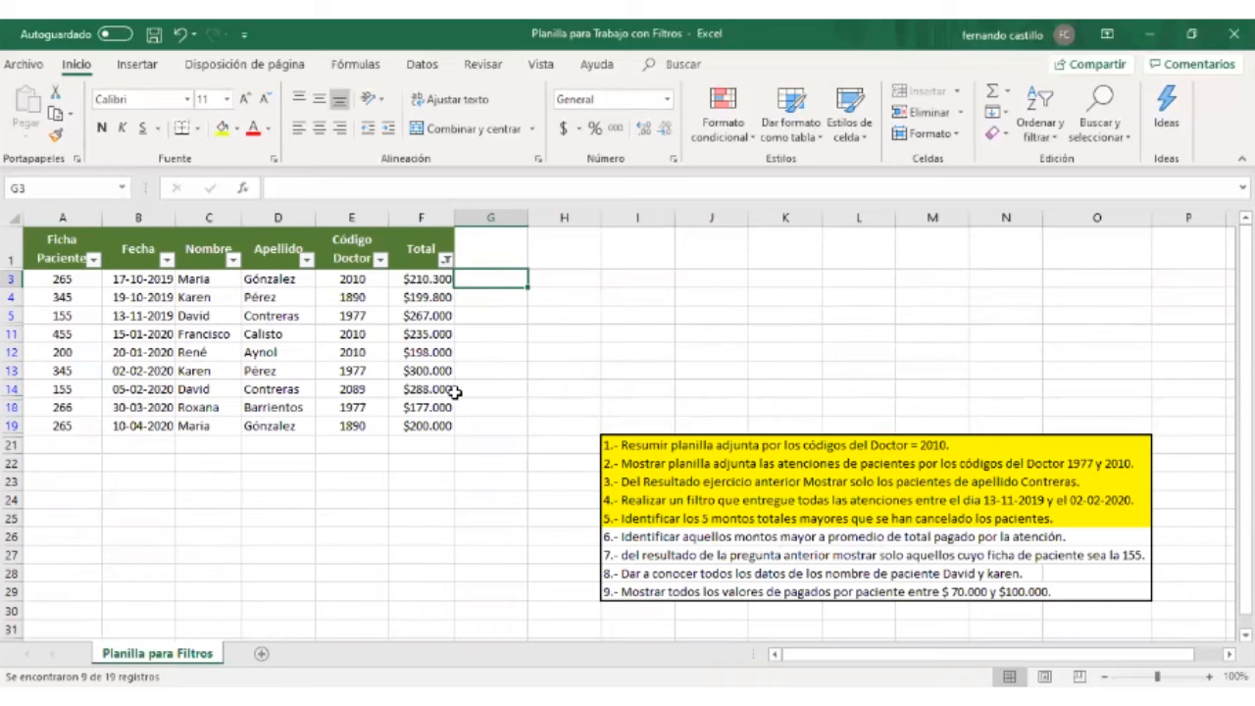
Step: Check each above-average amount in the filtered Total column, from the last row up to the first
click(434, 424)
click(432, 407)
click(429, 389)
click(424, 370)
click(419, 351)
click(423, 334)
click(423, 316)
click(421, 297)
click(419, 286)
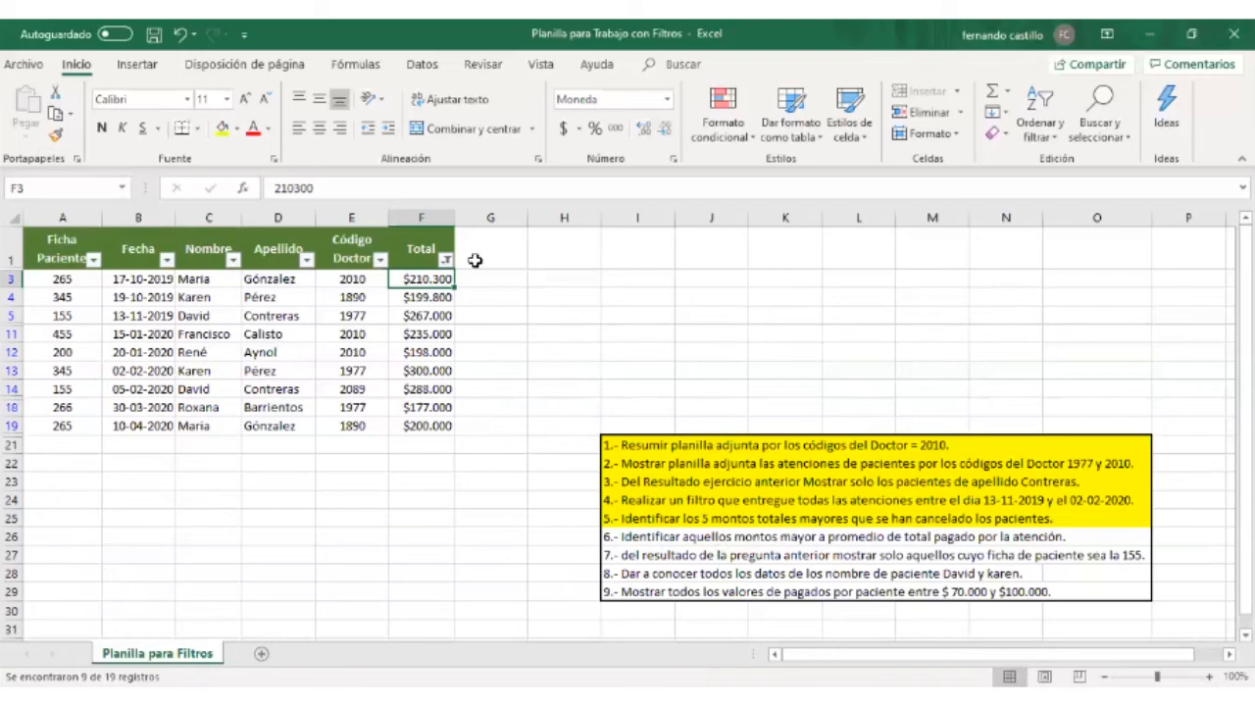
Step: Clear the Total filter, try the Inferior al promedio number filter on the column, and undo it
click(445, 259)
click(228, 347)
click(446, 261)
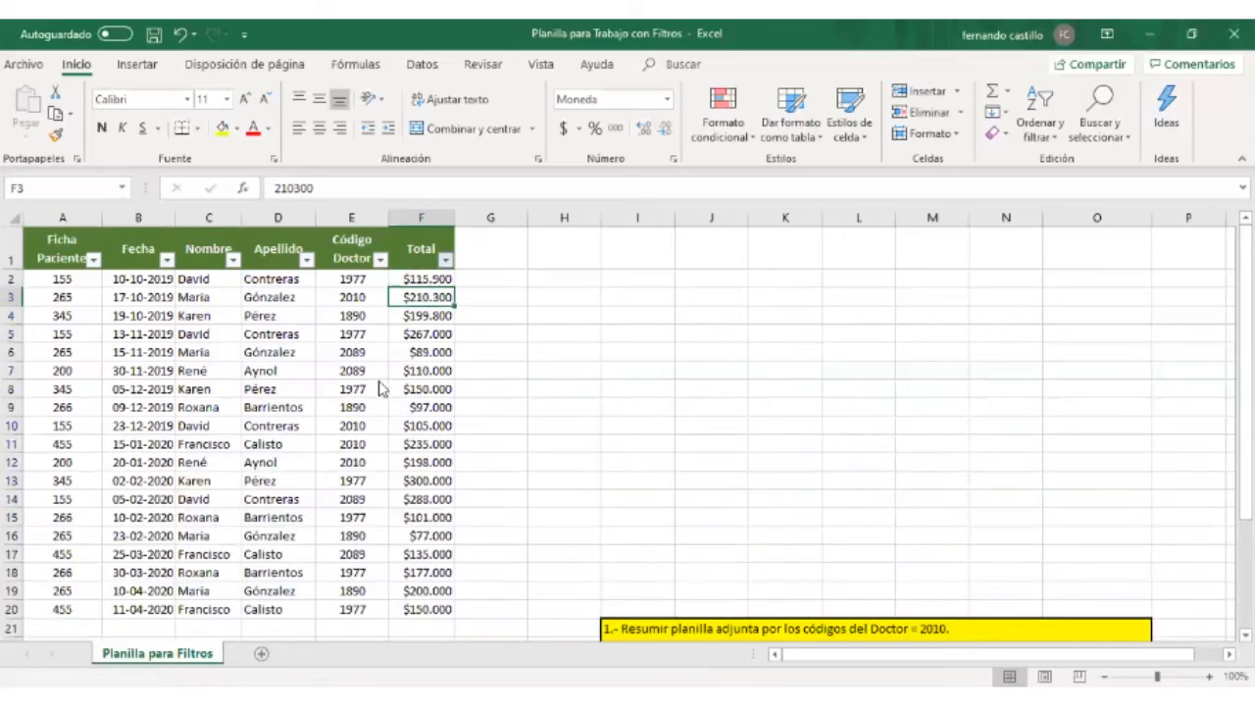
click(389, 394)
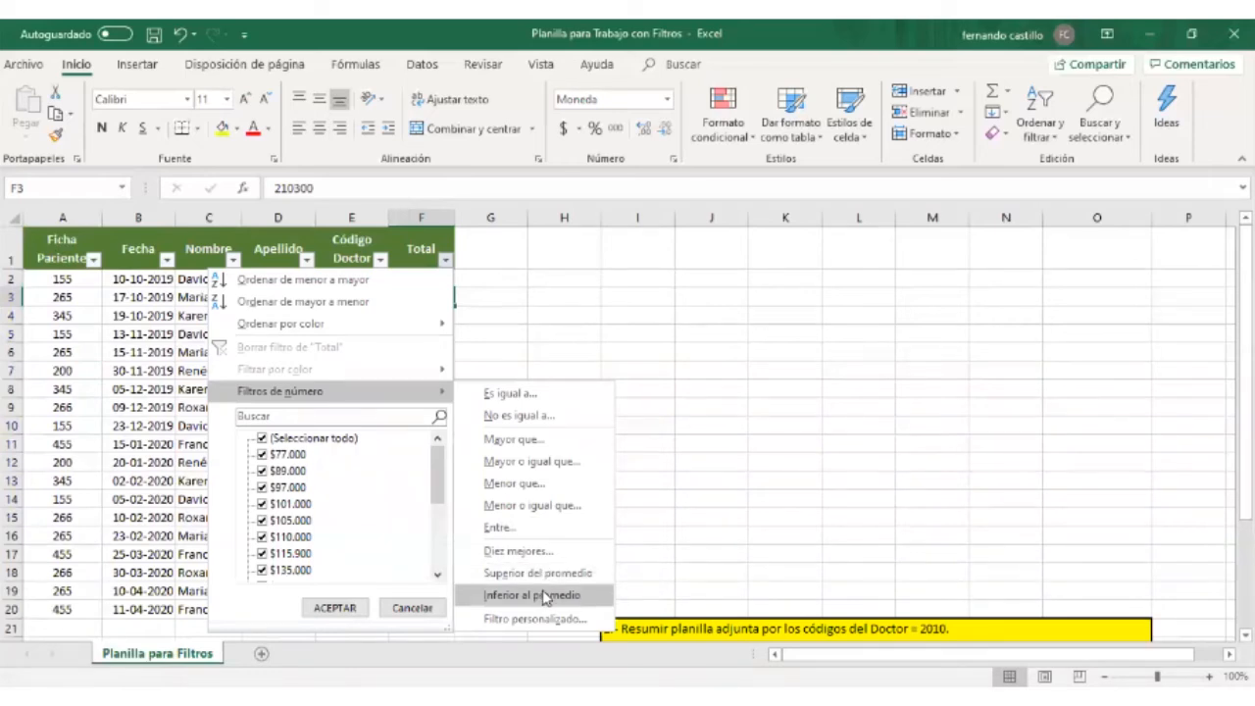
click(545, 595)
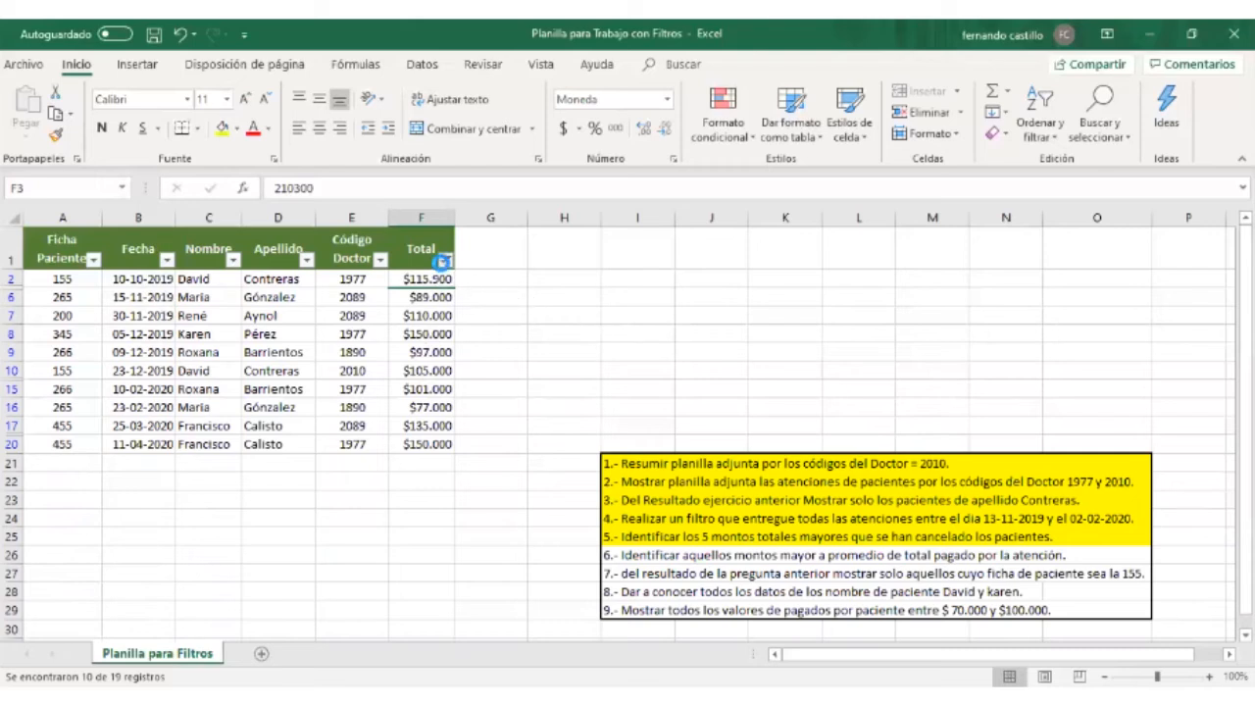
key(ctrl+z)
Step: Filter the Total column again with the Superior del promedio number filter to answer exercise 6
click(443, 258)
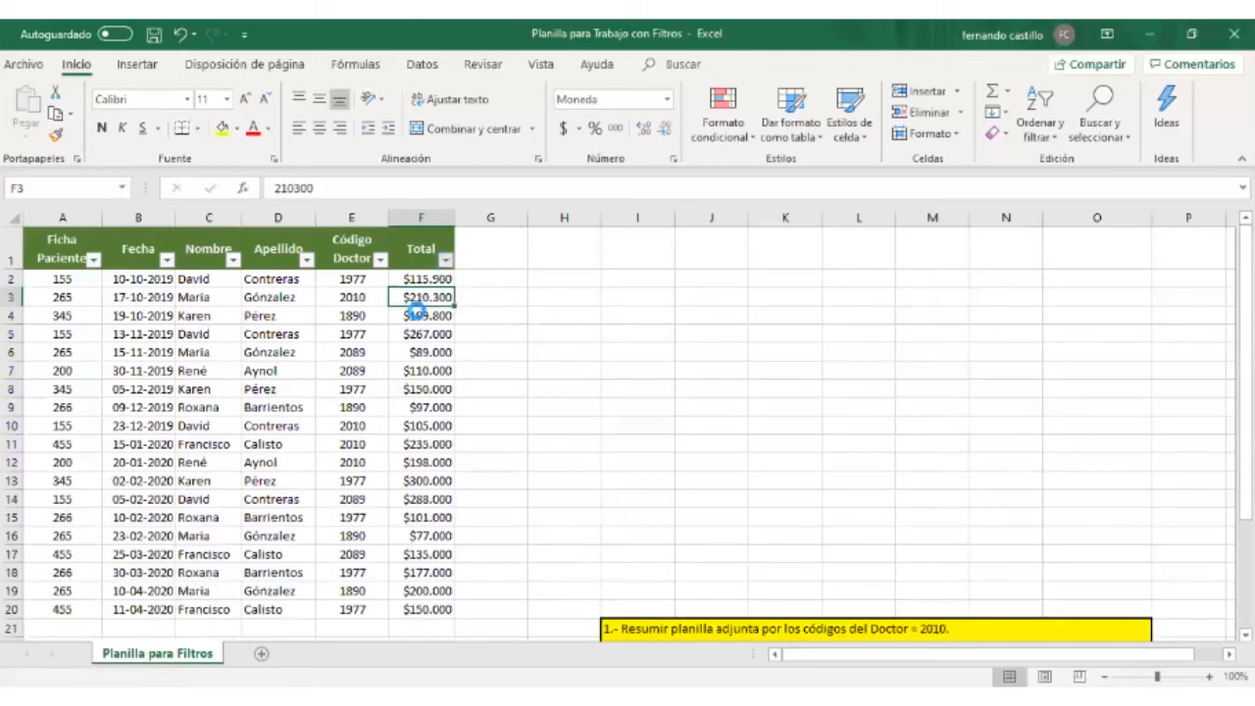
mouse_move(392, 391)
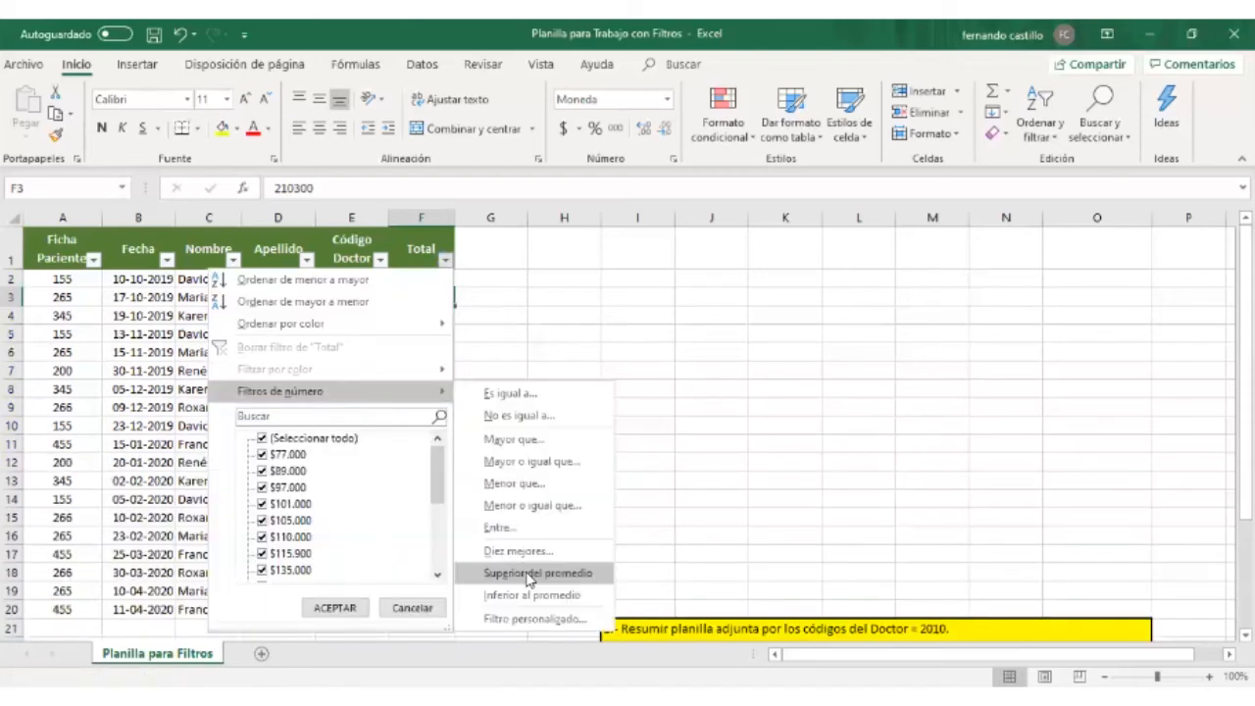
click(528, 576)
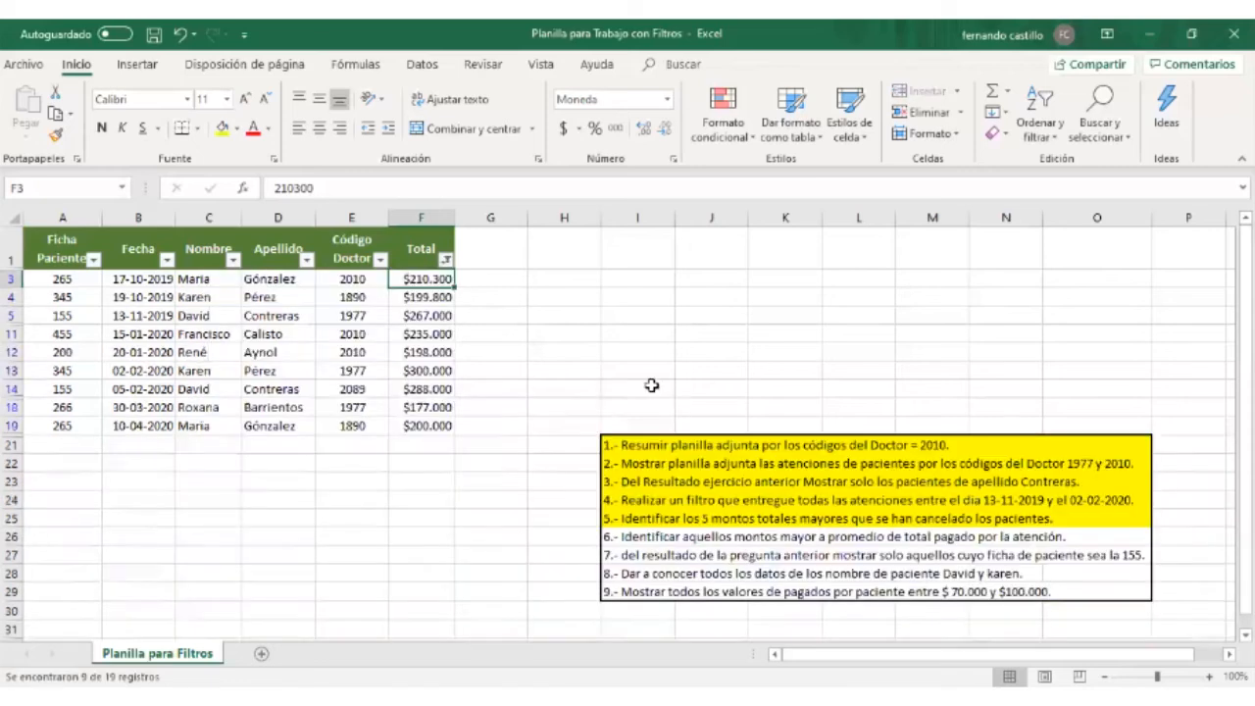
Step: Fill the exercise 6 line in row 26 with yellow to mark it as solved
drag(603, 538, 1076, 534)
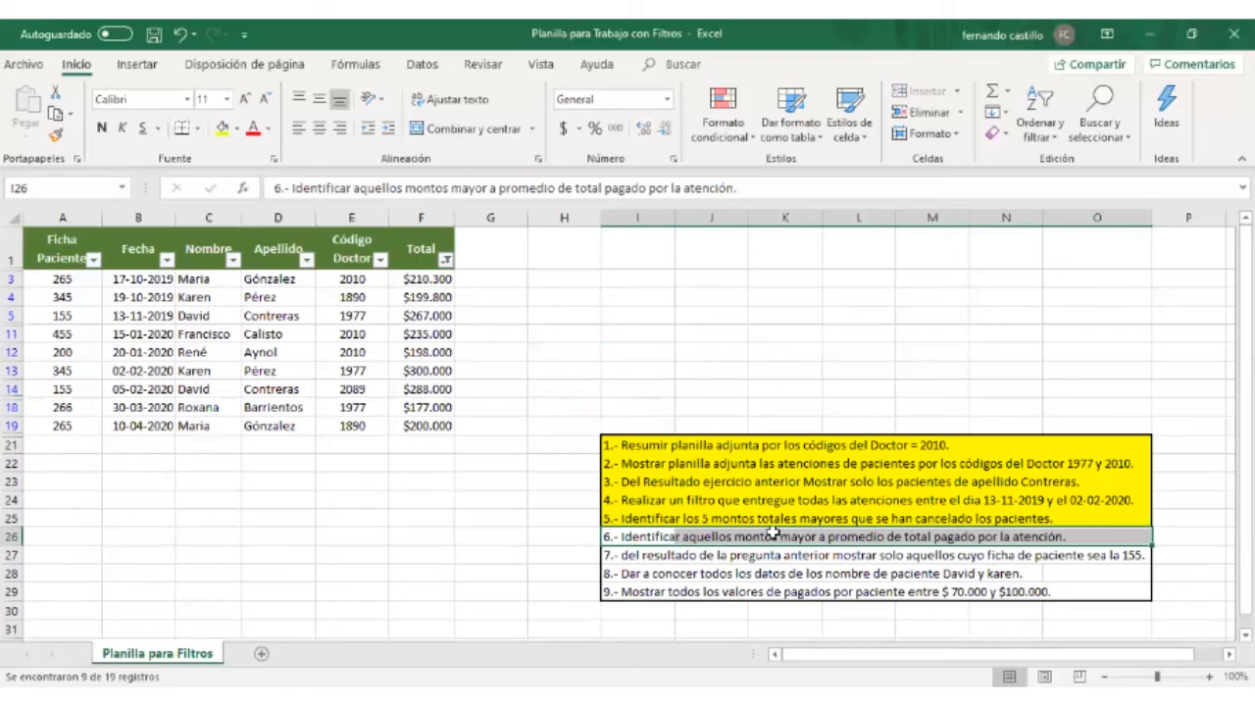
click(224, 129)
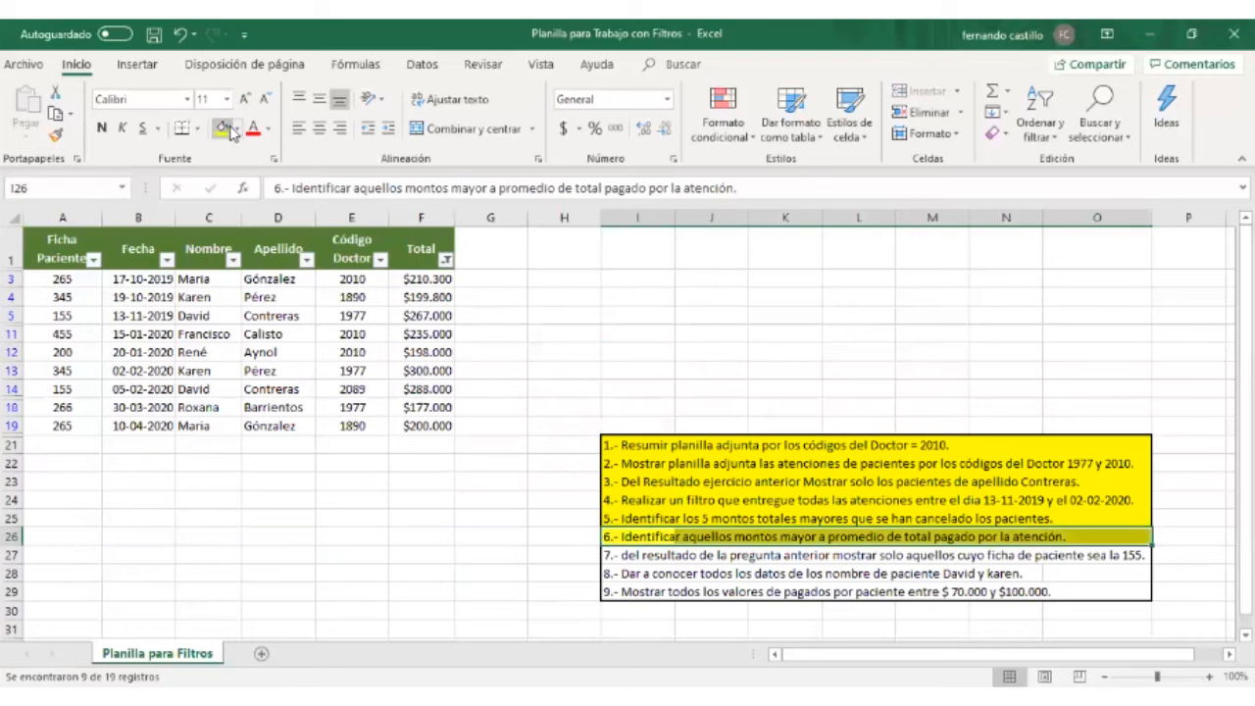
click(1026, 316)
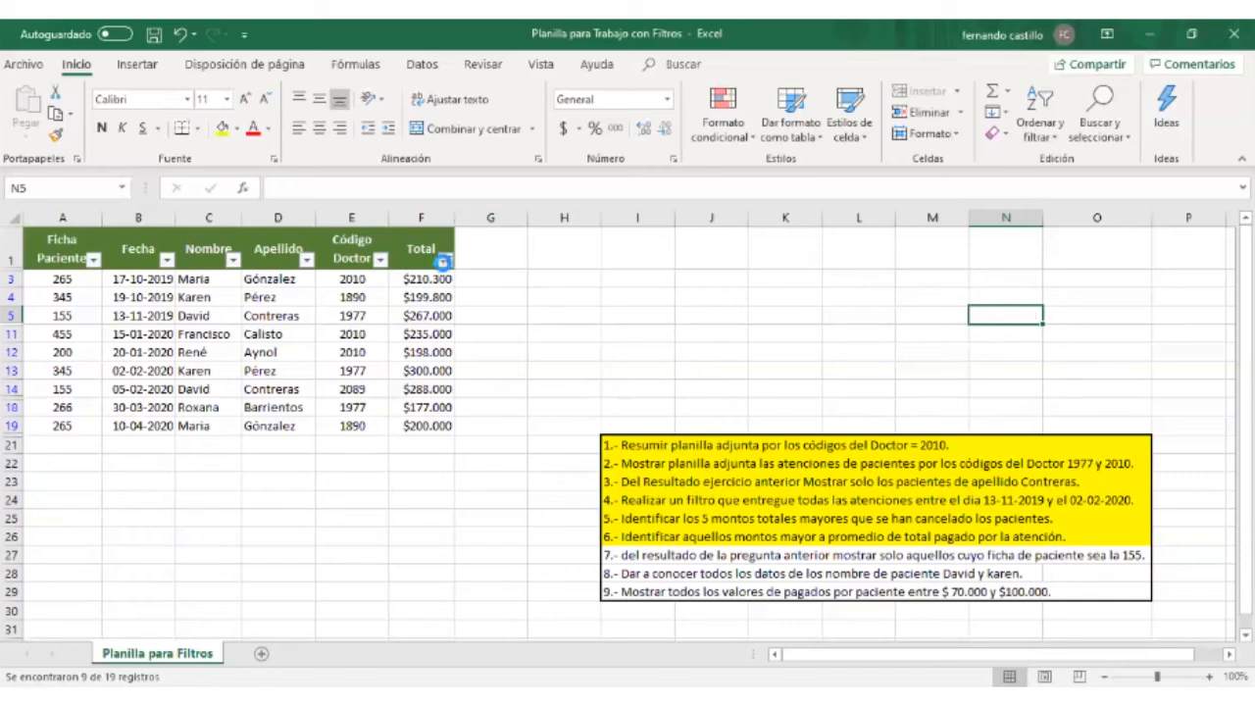
Step: Clear the Total filter to show the full list, and reapply the Superior del promedio number filter
click(443, 261)
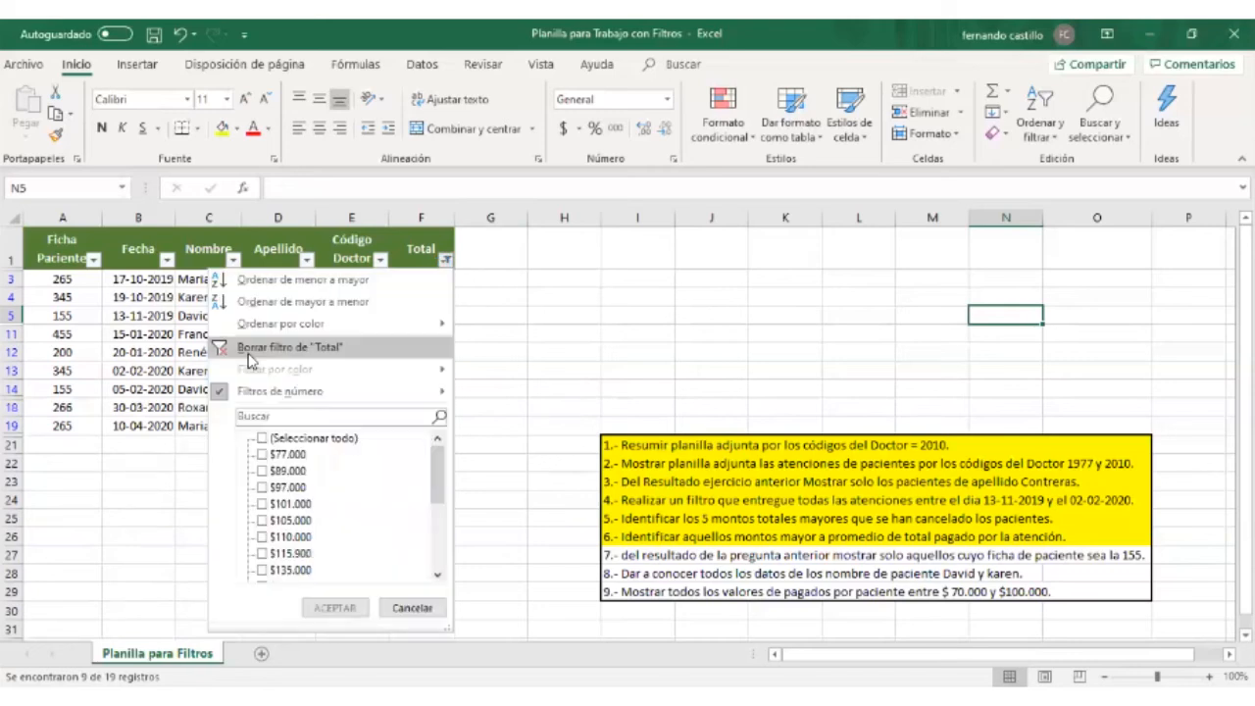
click(250, 361)
scroll(702, 380, down, 4)
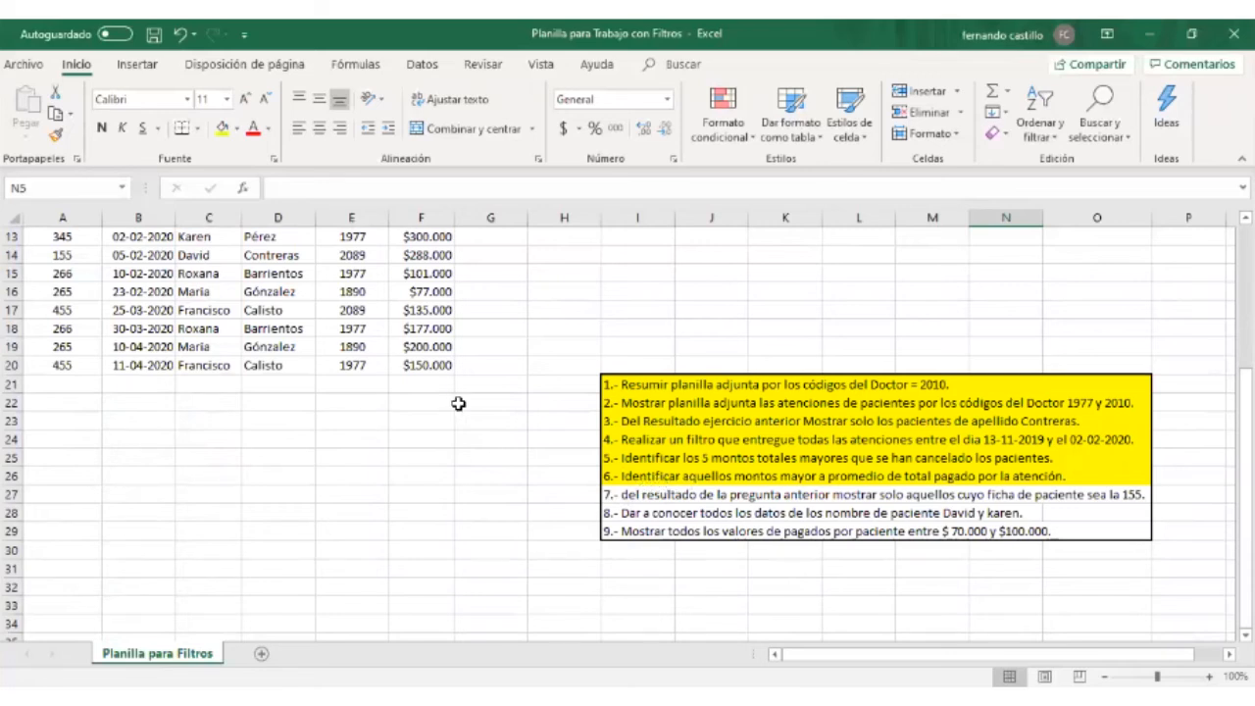
scroll(460, 361, up, 4)
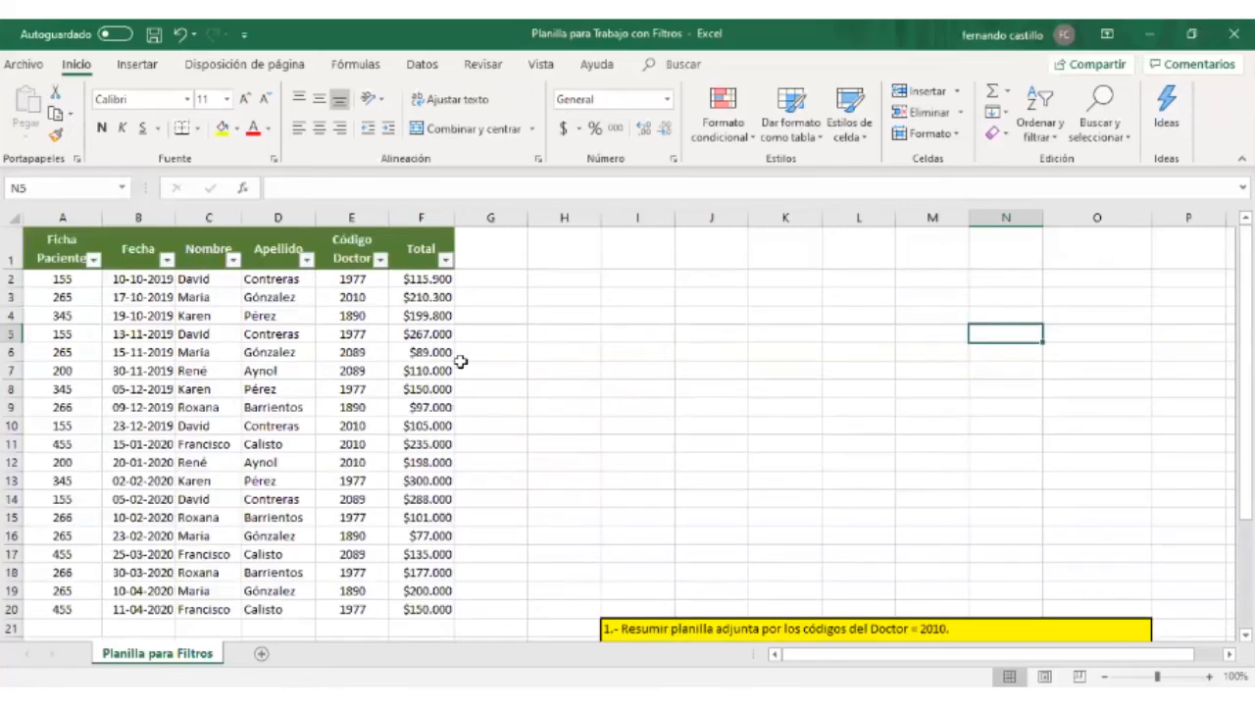
click(444, 259)
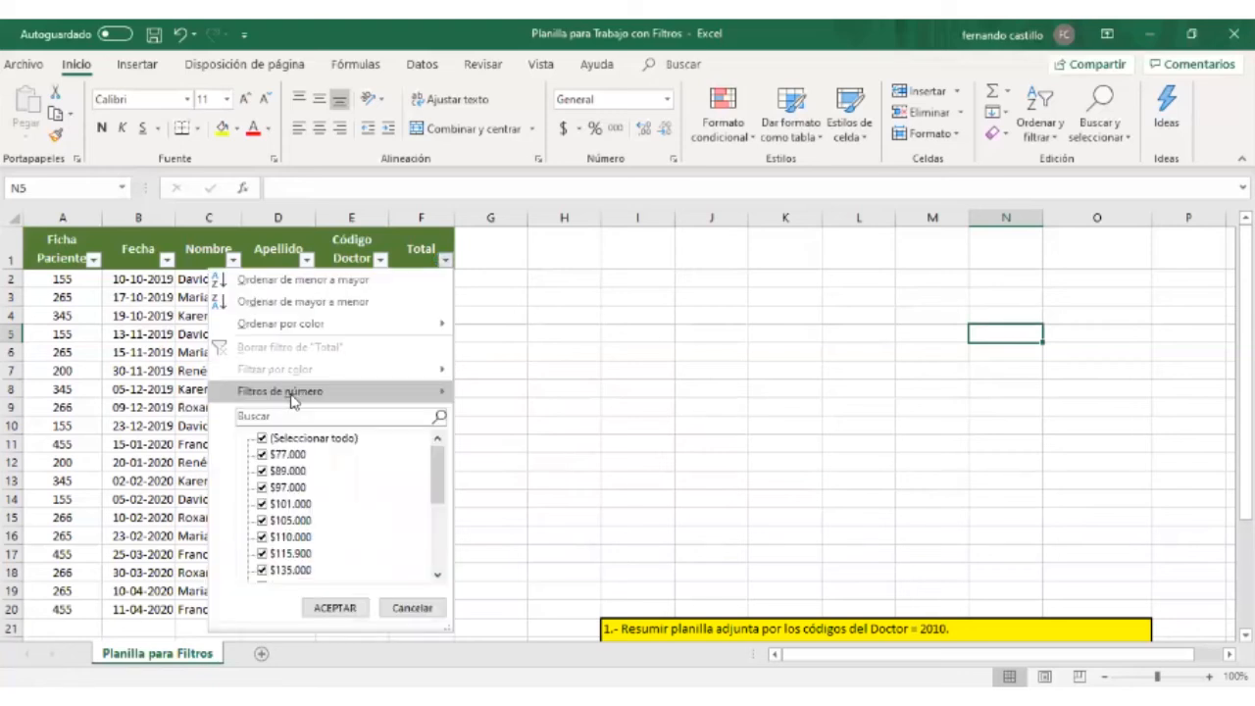
mouse_move(292, 397)
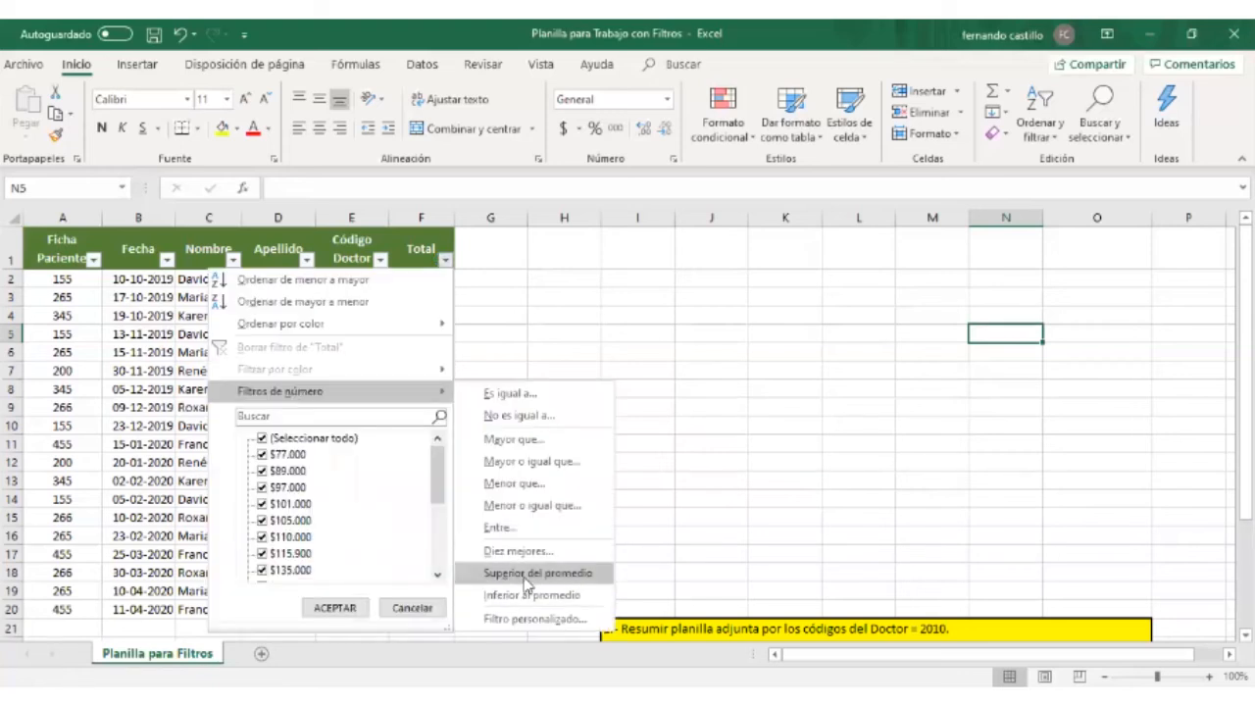
click(609, 574)
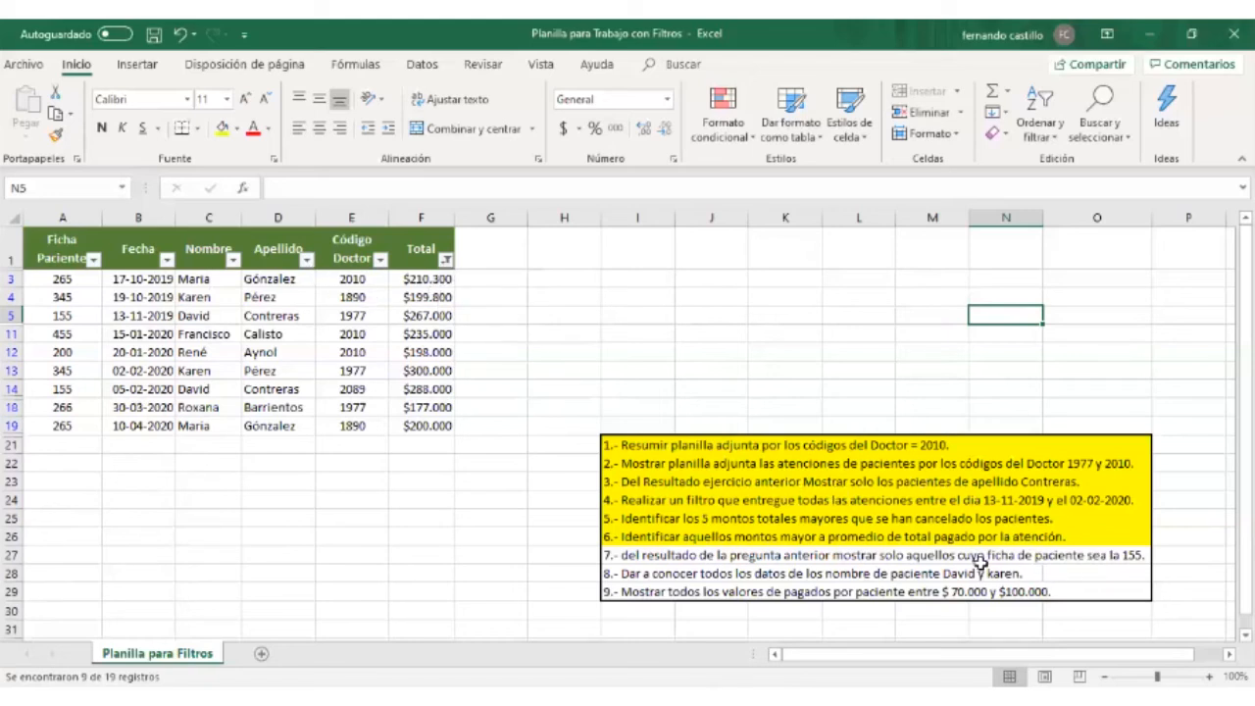
Step: Filter the Ficha Paciente column to only the patient file number requested in exercise 7
click(93, 258)
click(53, 438)
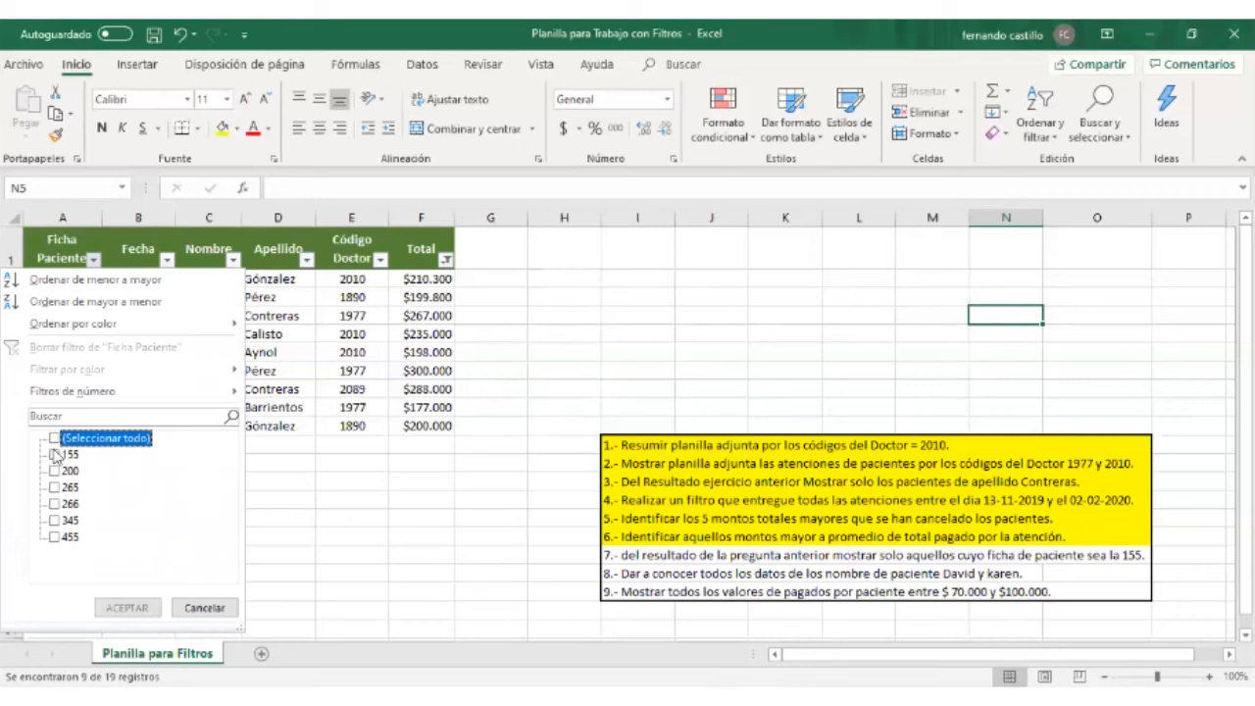
click(53, 454)
click(127, 608)
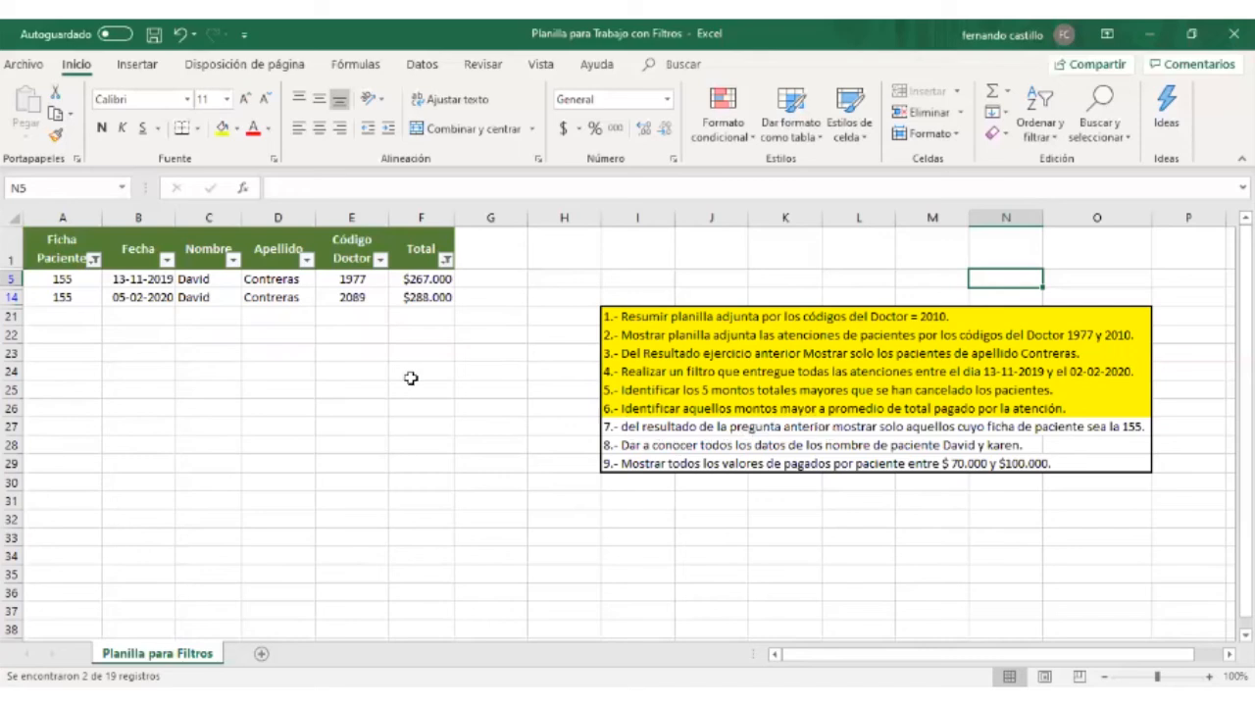
Step: Clear the Total and Ficha Paciente filters and look over the full list and the exercises
click(443, 262)
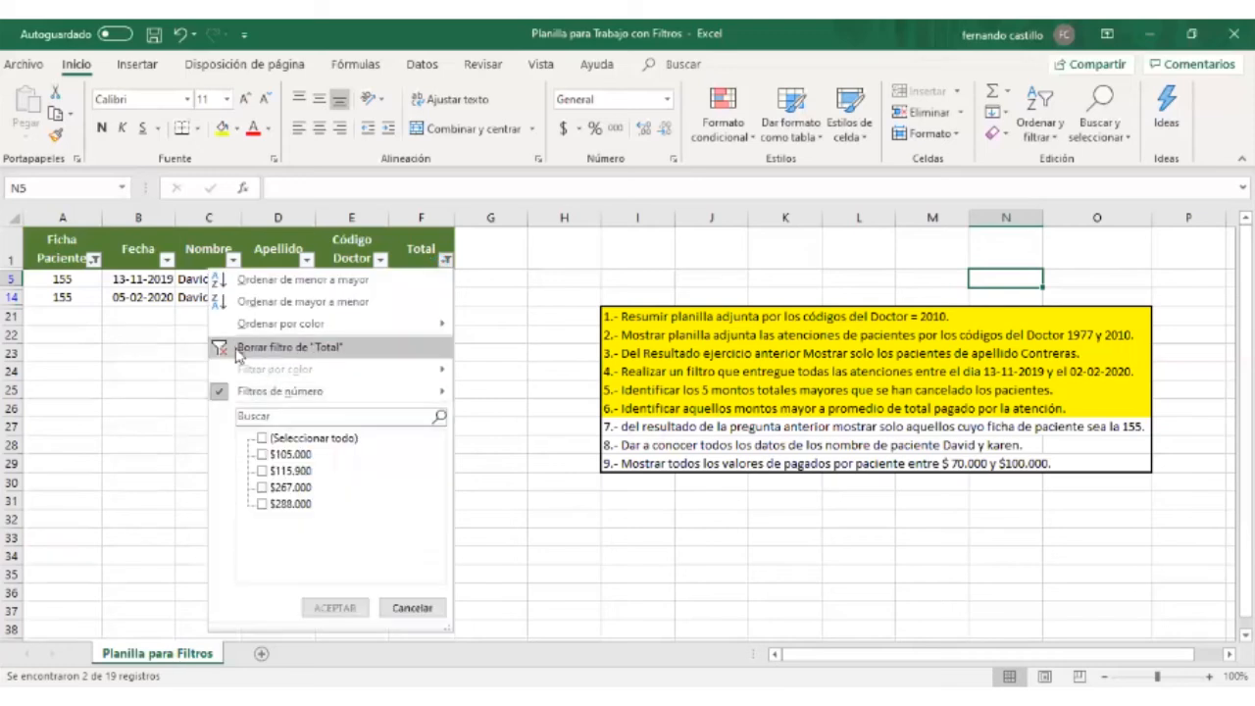
click(238, 348)
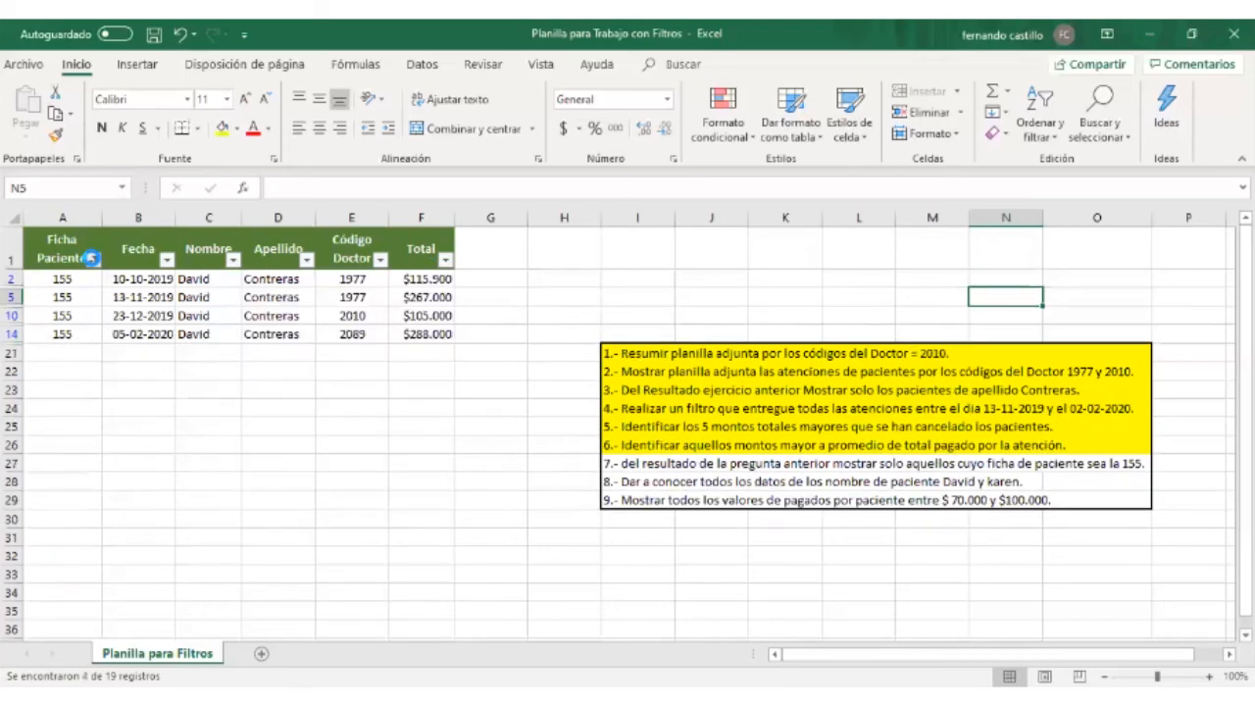
click(24, 349)
scroll(690, 504, down, 2)
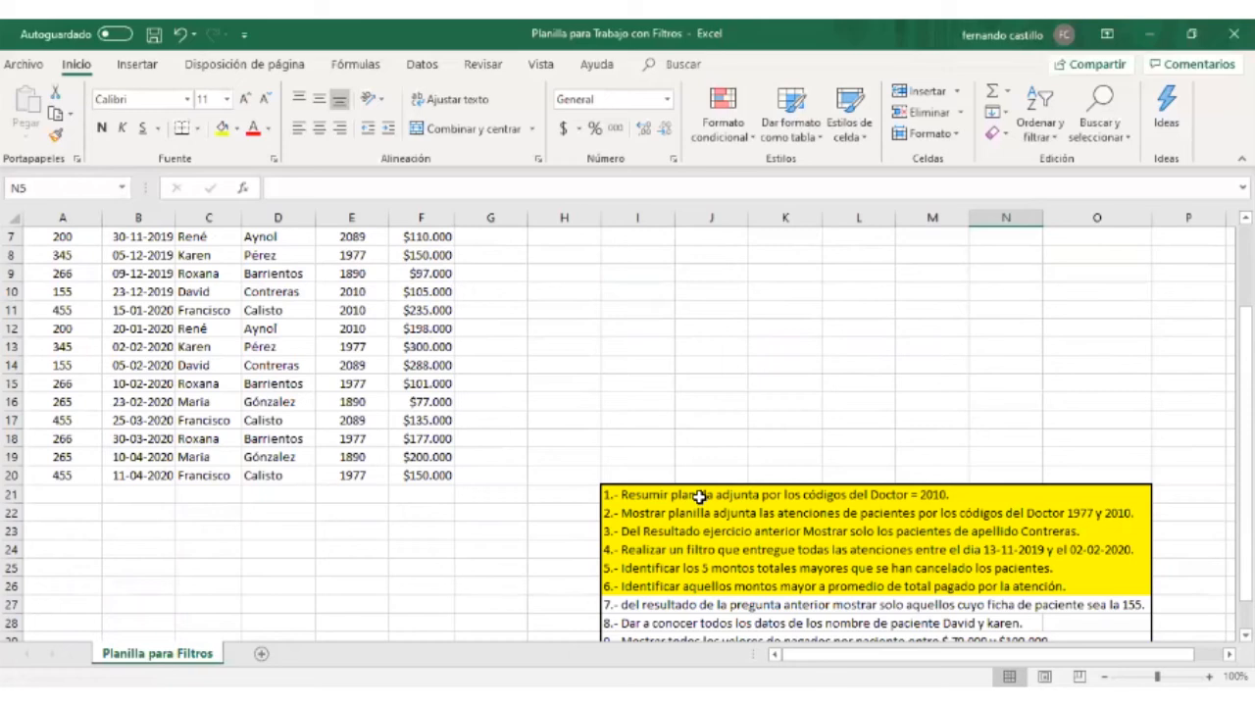
scroll(600, 460, up, 2)
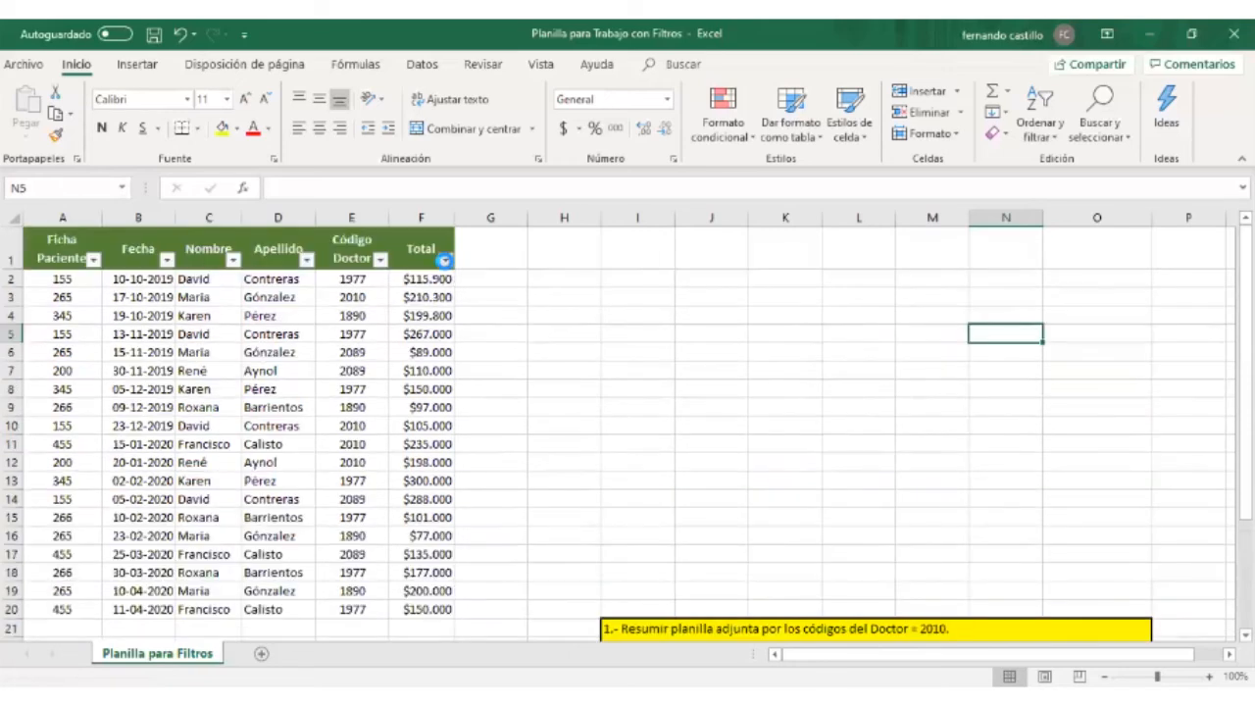
Step: Filter Total with Superior del promedio and Ficha Paciente to only the patient file number requested in exercise 7
click(444, 259)
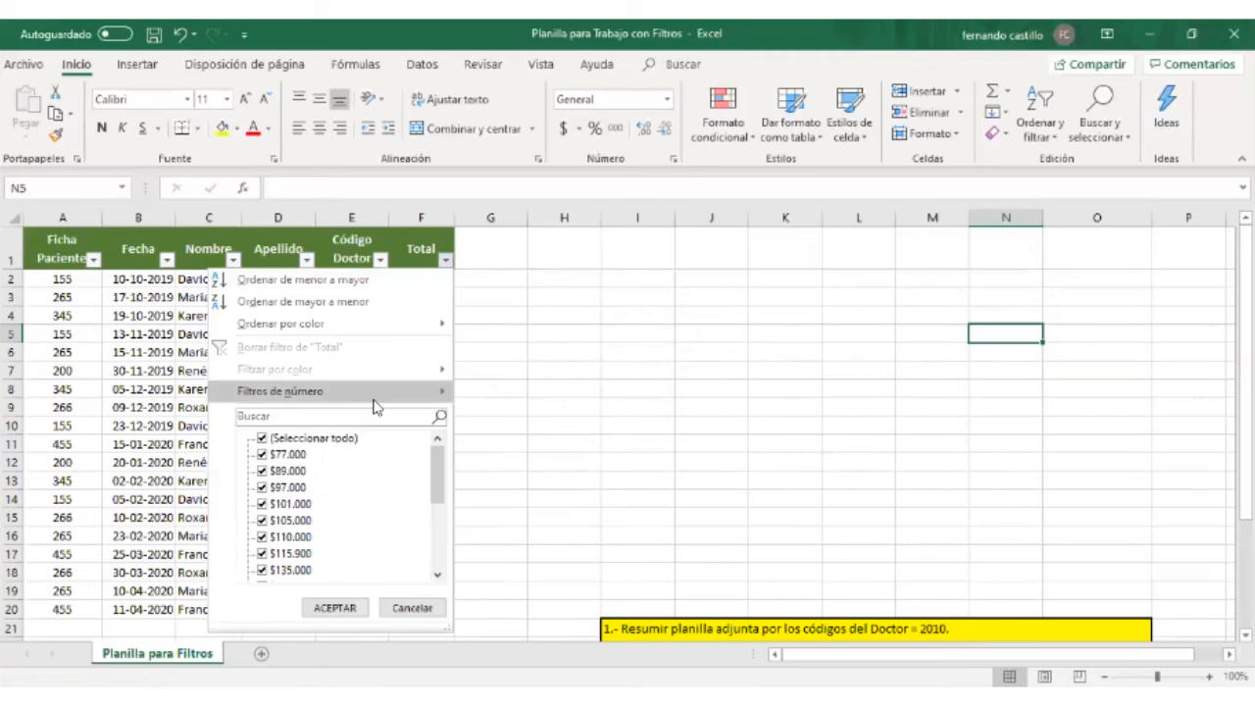
mouse_move(376, 400)
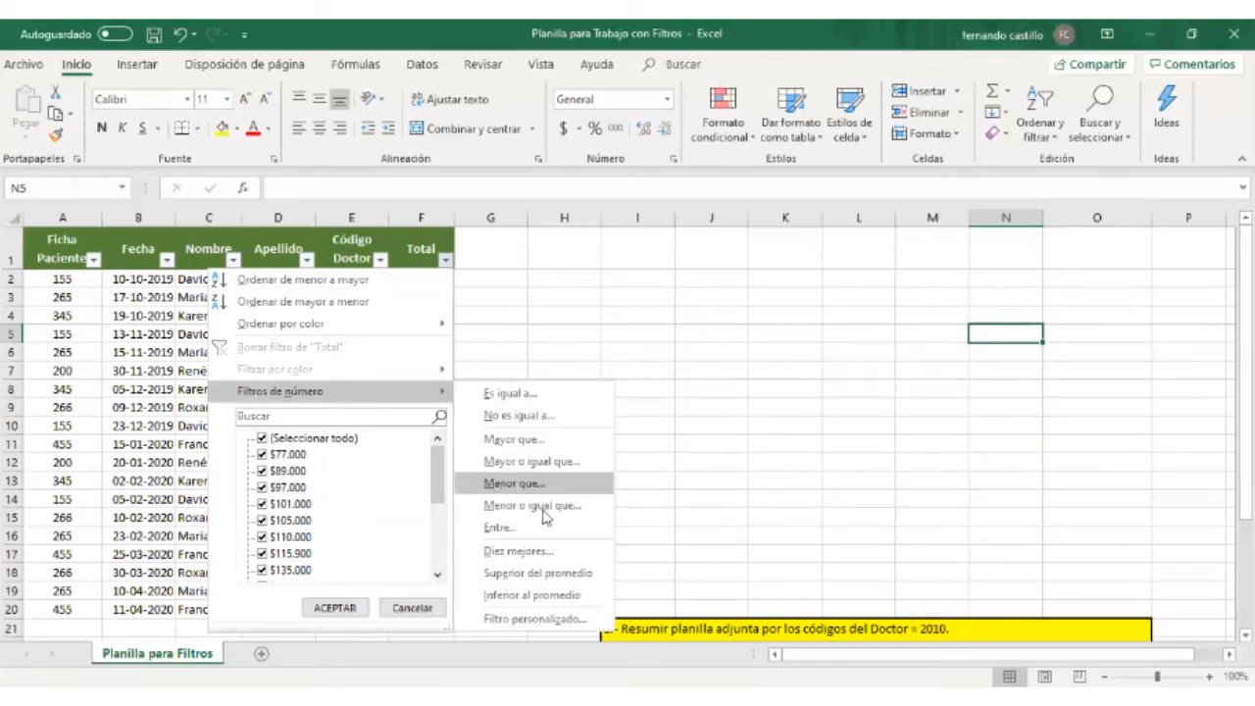
click(542, 578)
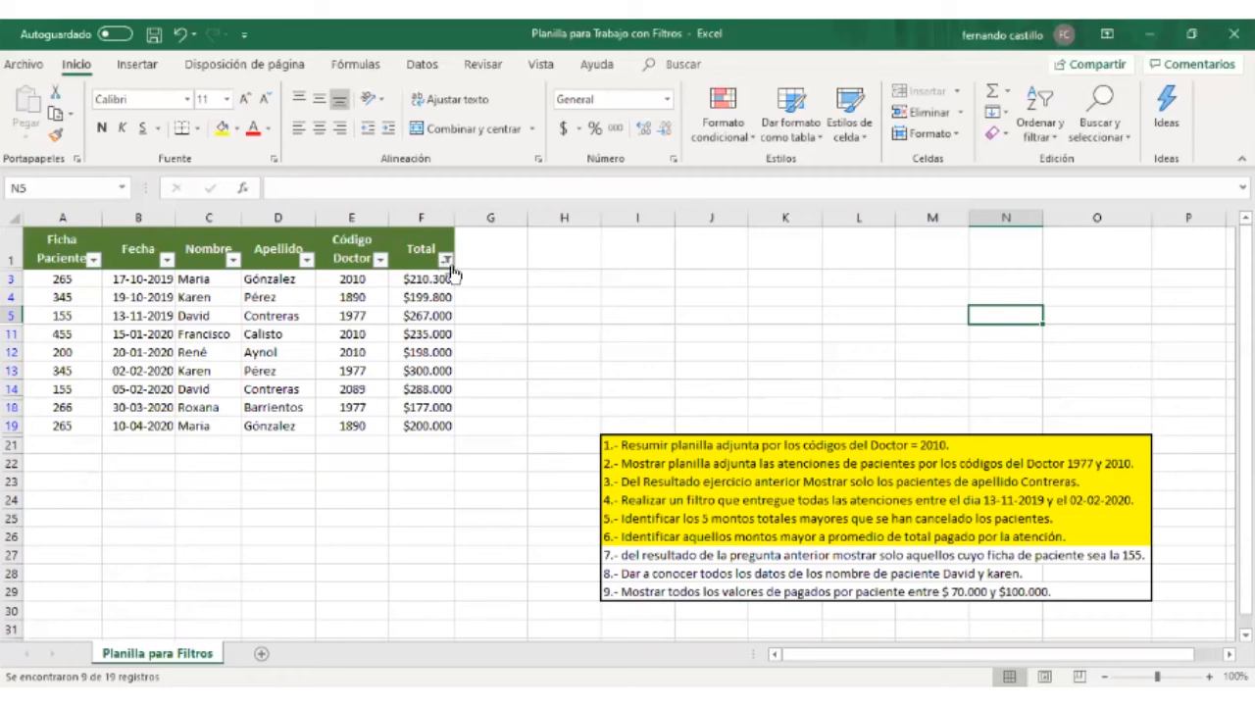
click(94, 260)
click(54, 438)
click(55, 455)
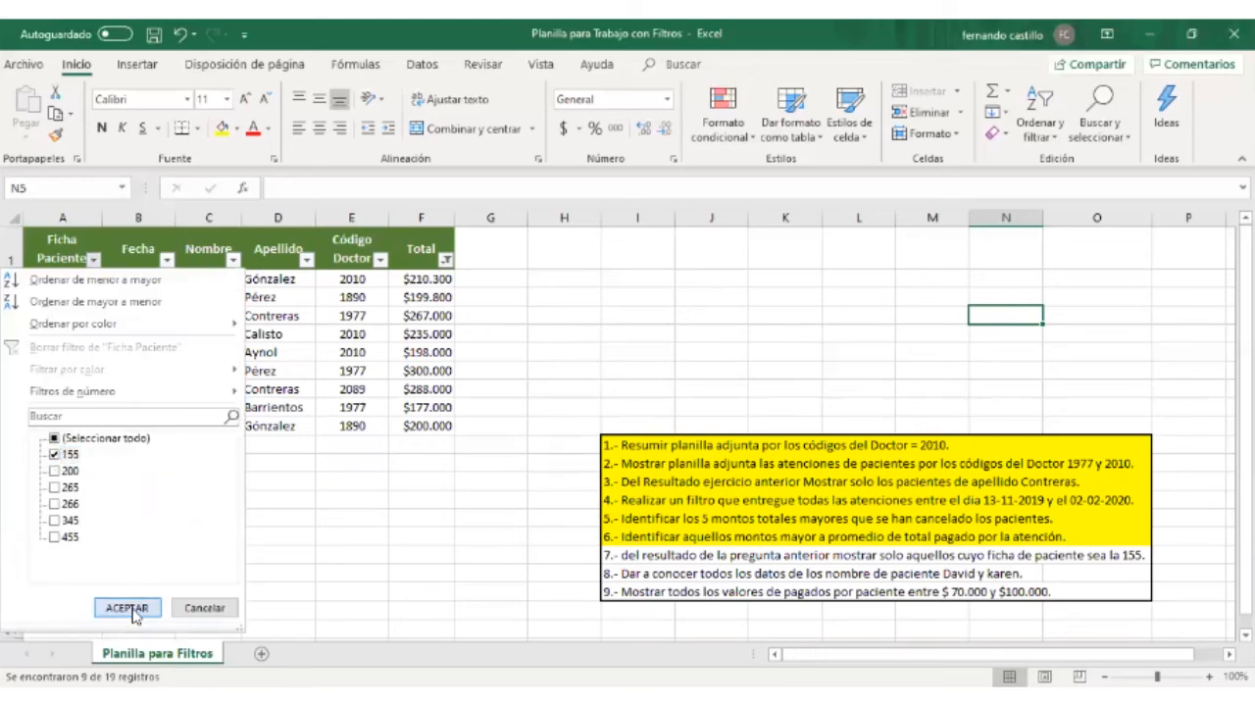
click(126, 608)
Step: Fill the exercise 7 line in row 27 with yellow to mark it as solved
drag(613, 430, 1085, 428)
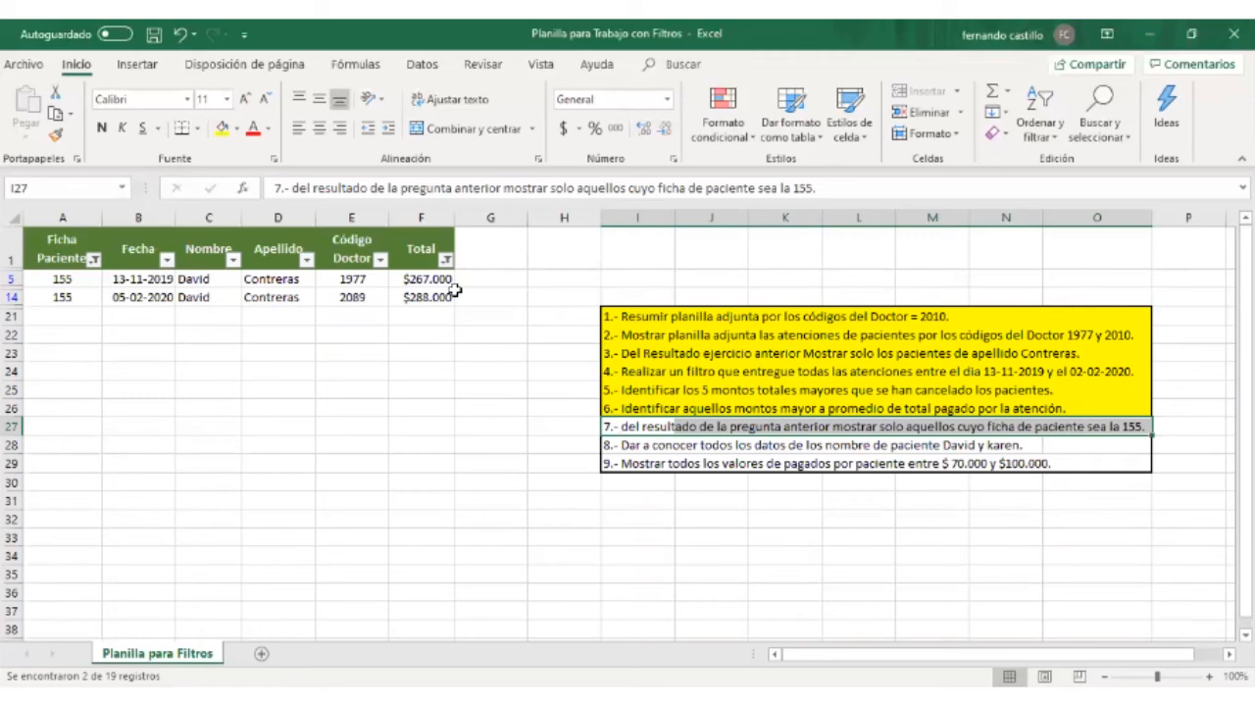
click(223, 129)
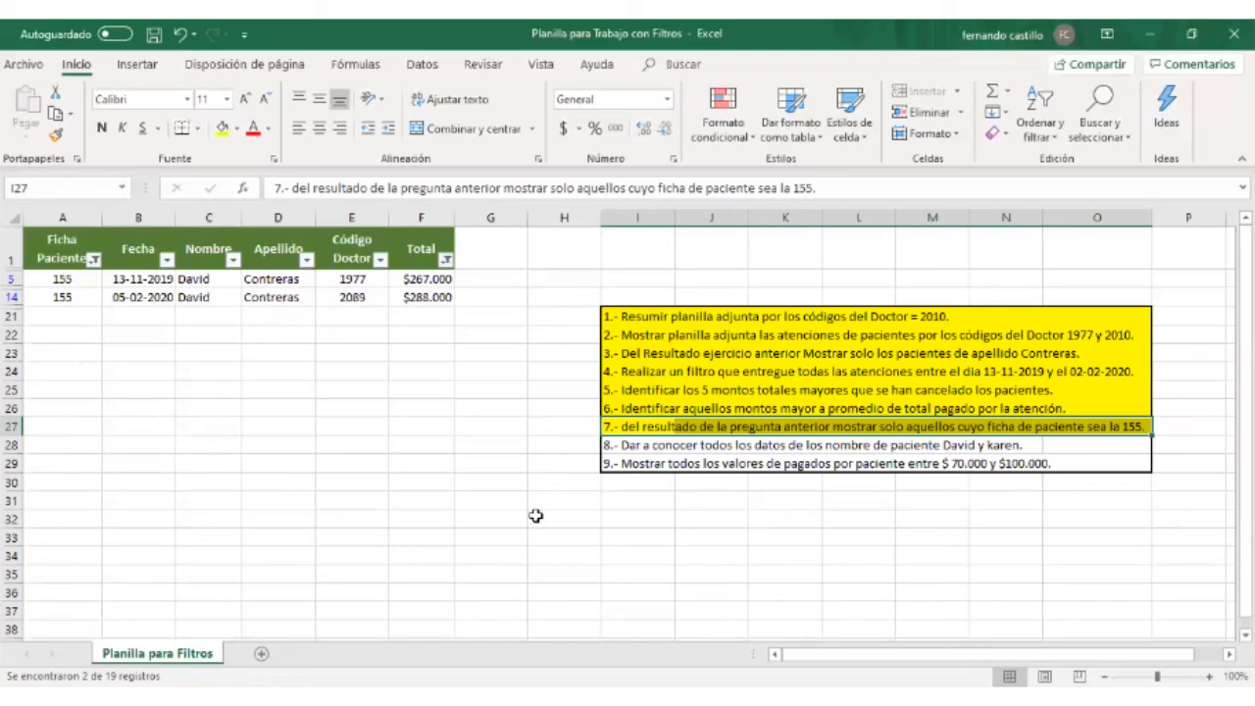
click(888, 488)
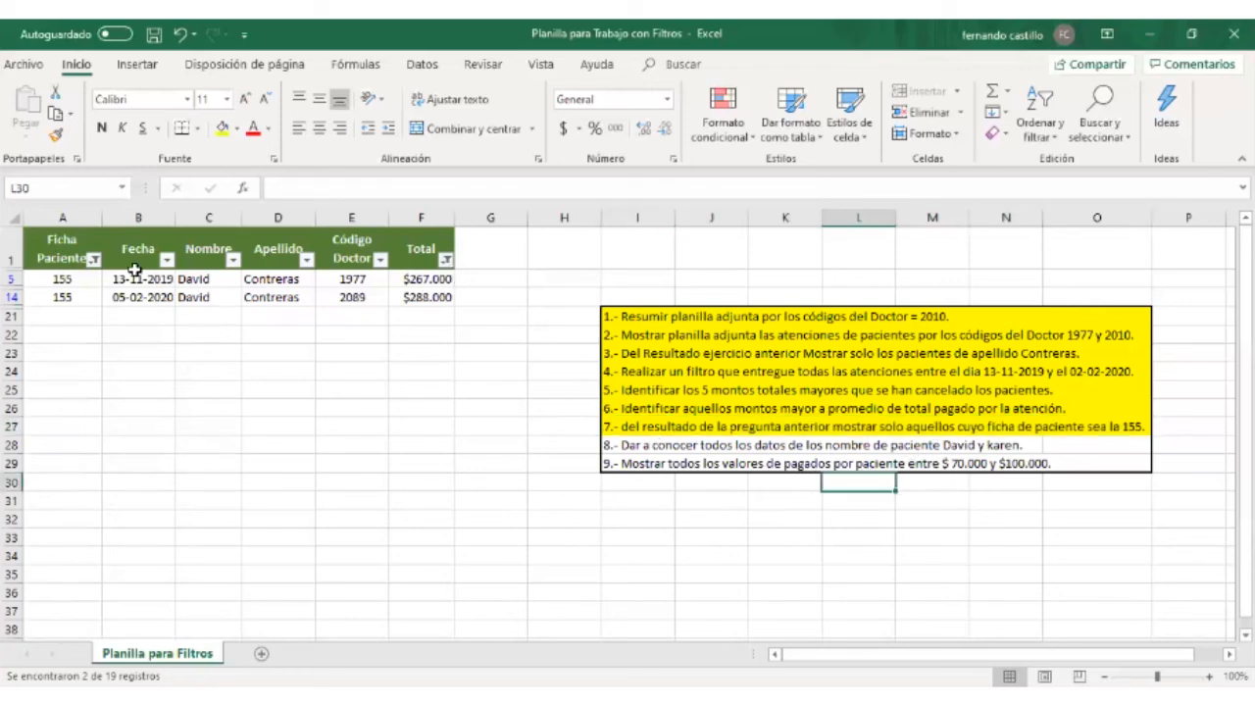
Step: Clear the Ficha Paciente and Total filters to show all records, and read exercise 8
click(90, 258)
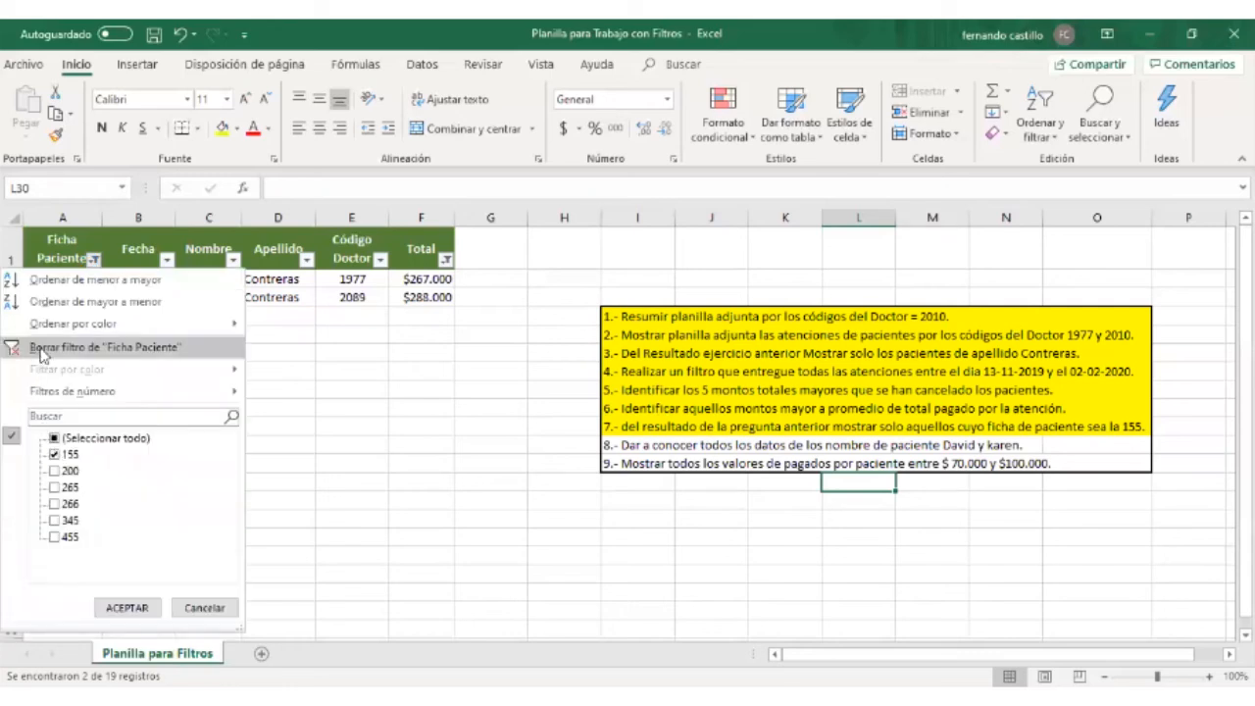
click(41, 349)
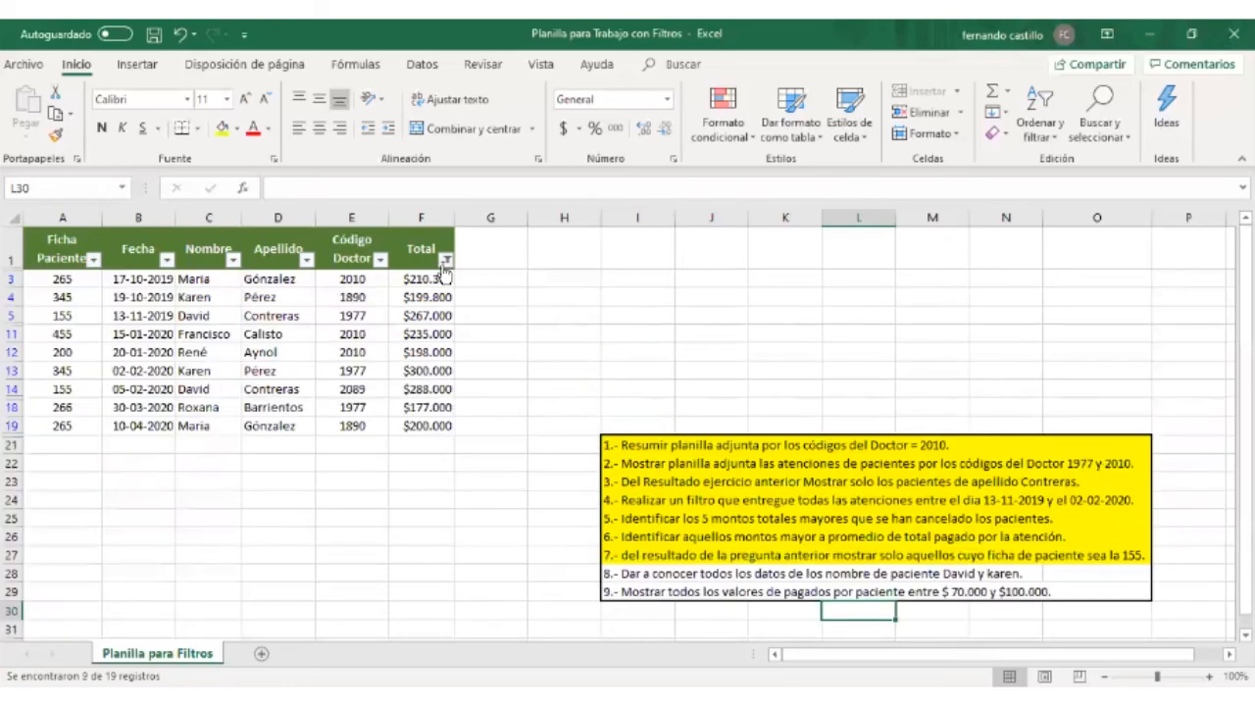
click(443, 261)
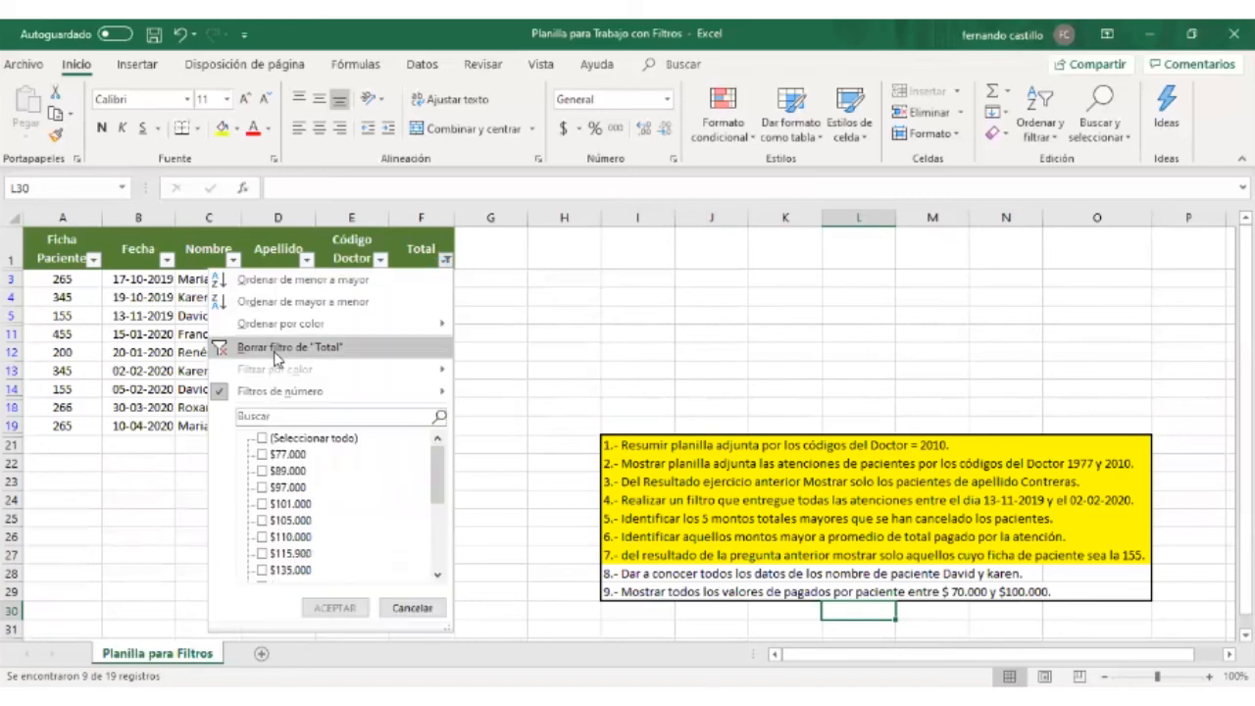
click(276, 349)
scroll(633, 415, down, 3)
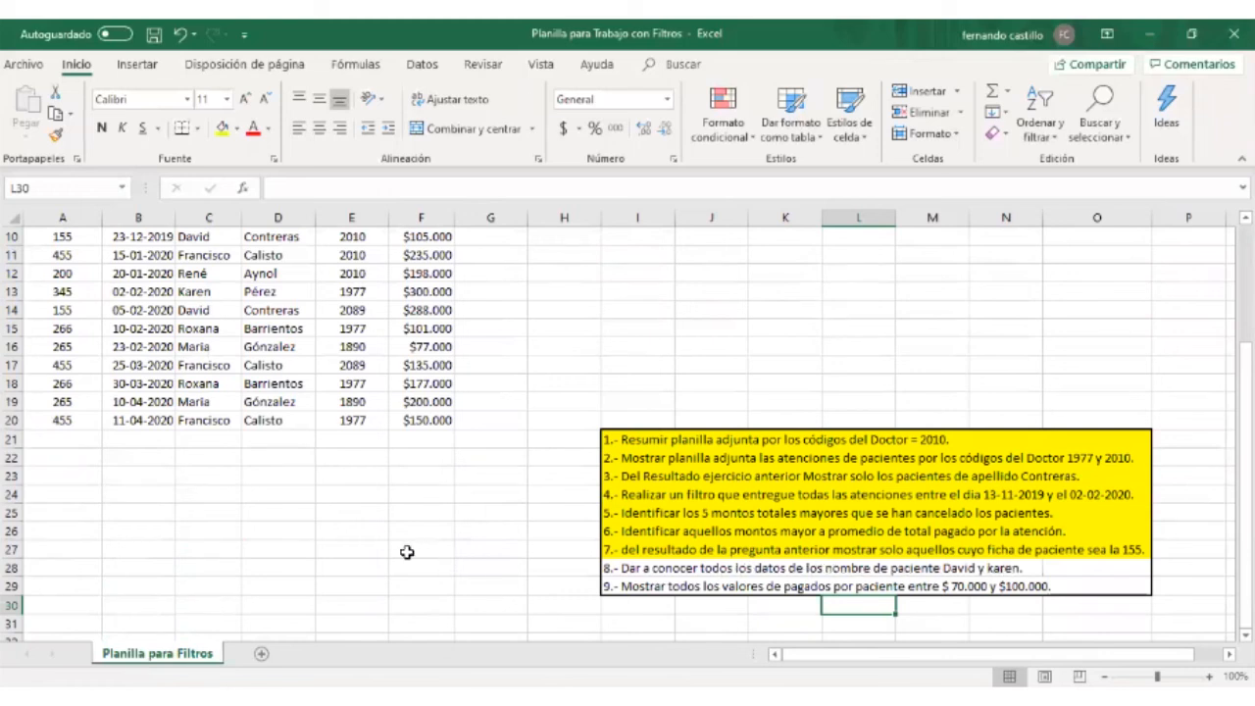
scroll(407, 551, up, 3)
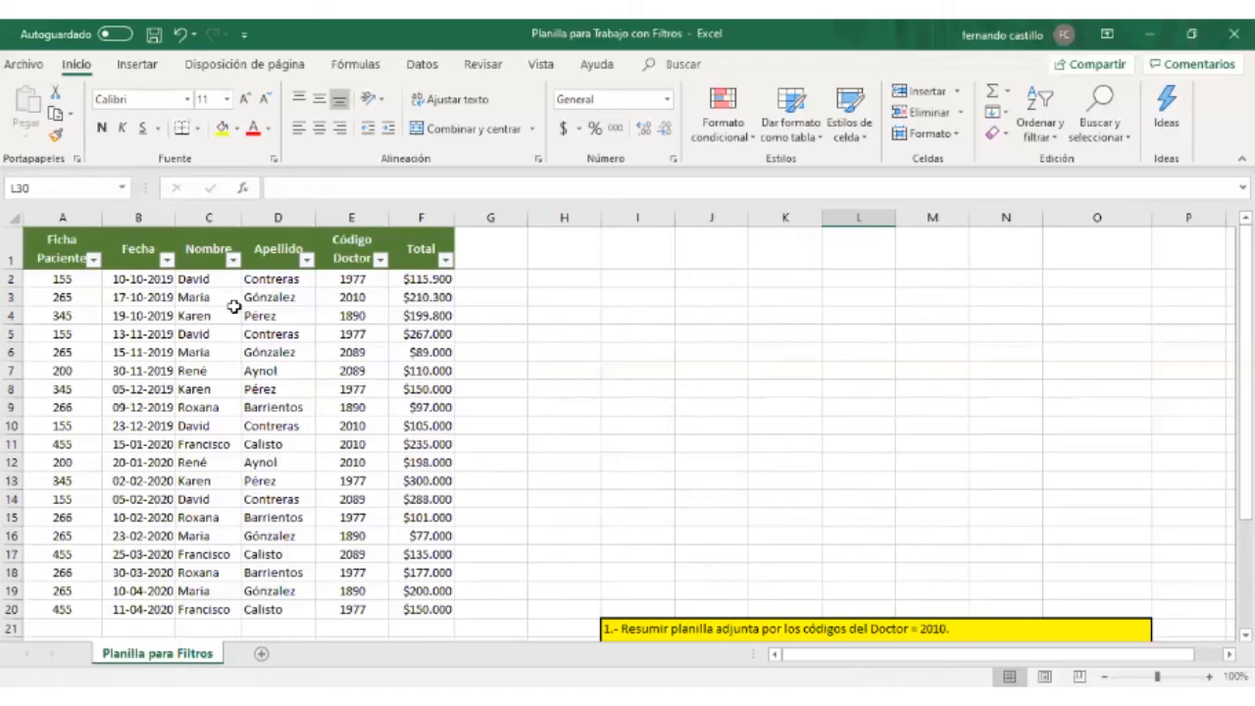
Step: Filter Nombre with a custom filter: es igual a each of the two patient names in exercise 8, joined with Y
click(231, 259)
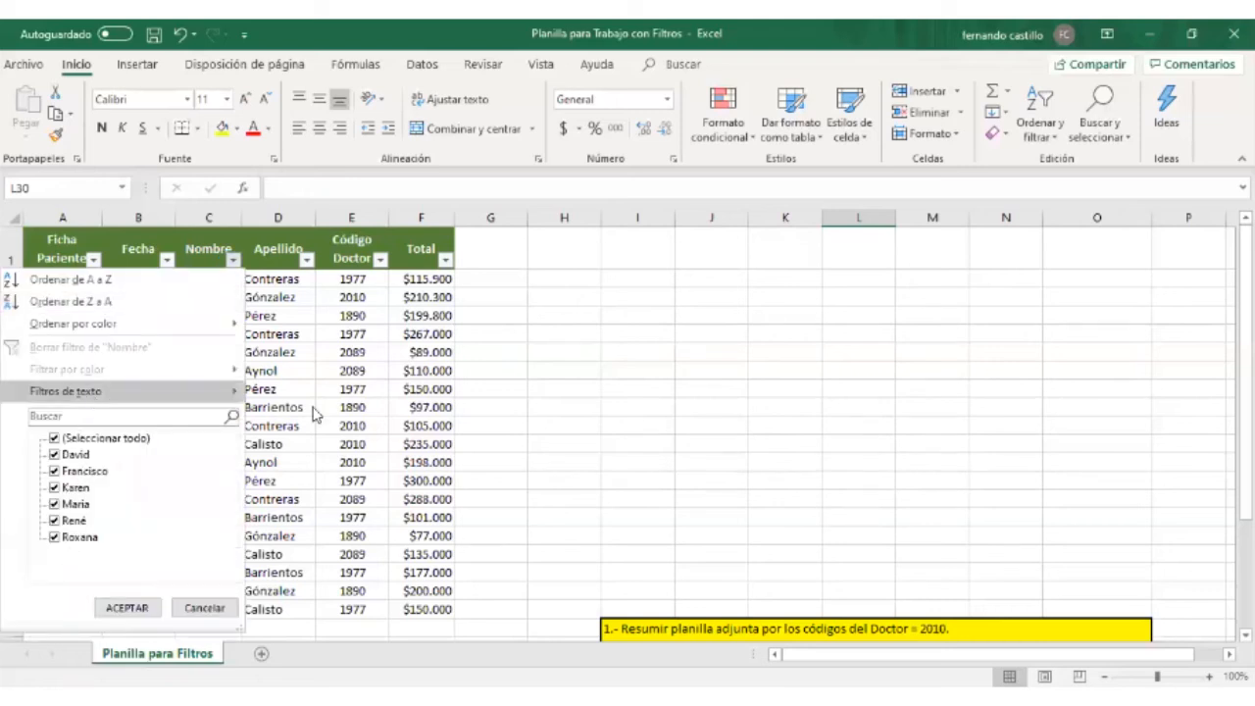
mouse_move(91, 394)
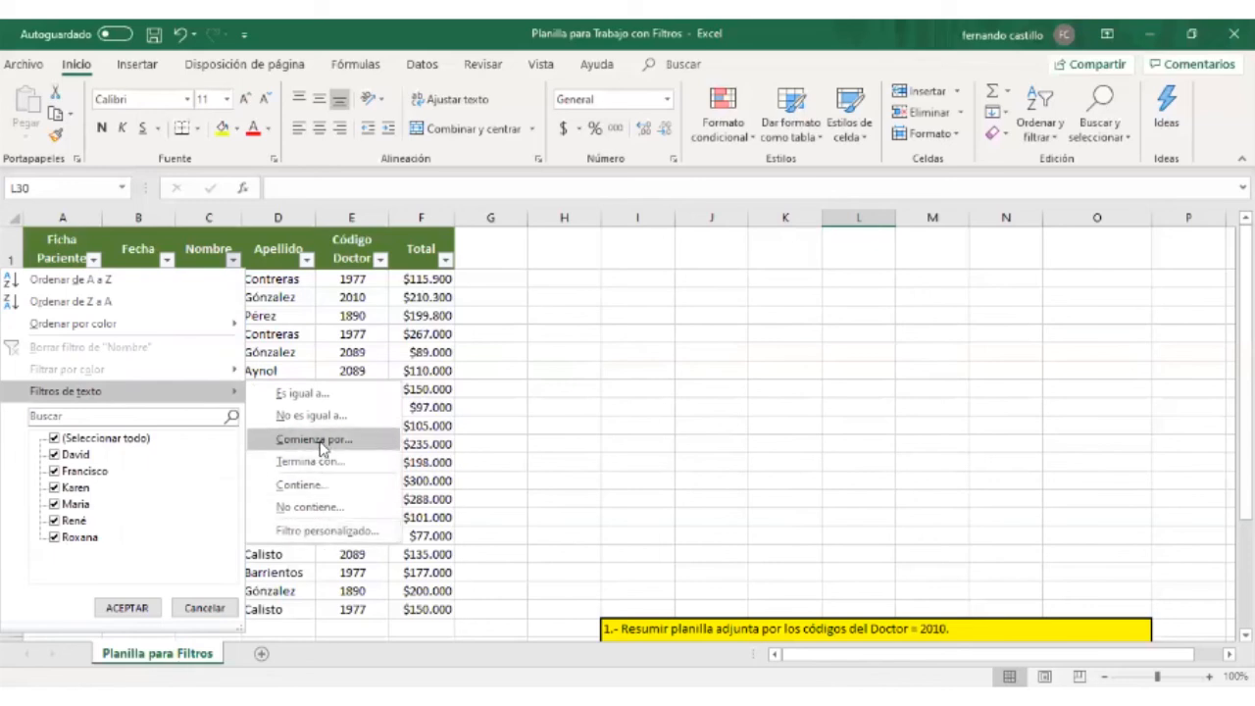
click(324, 532)
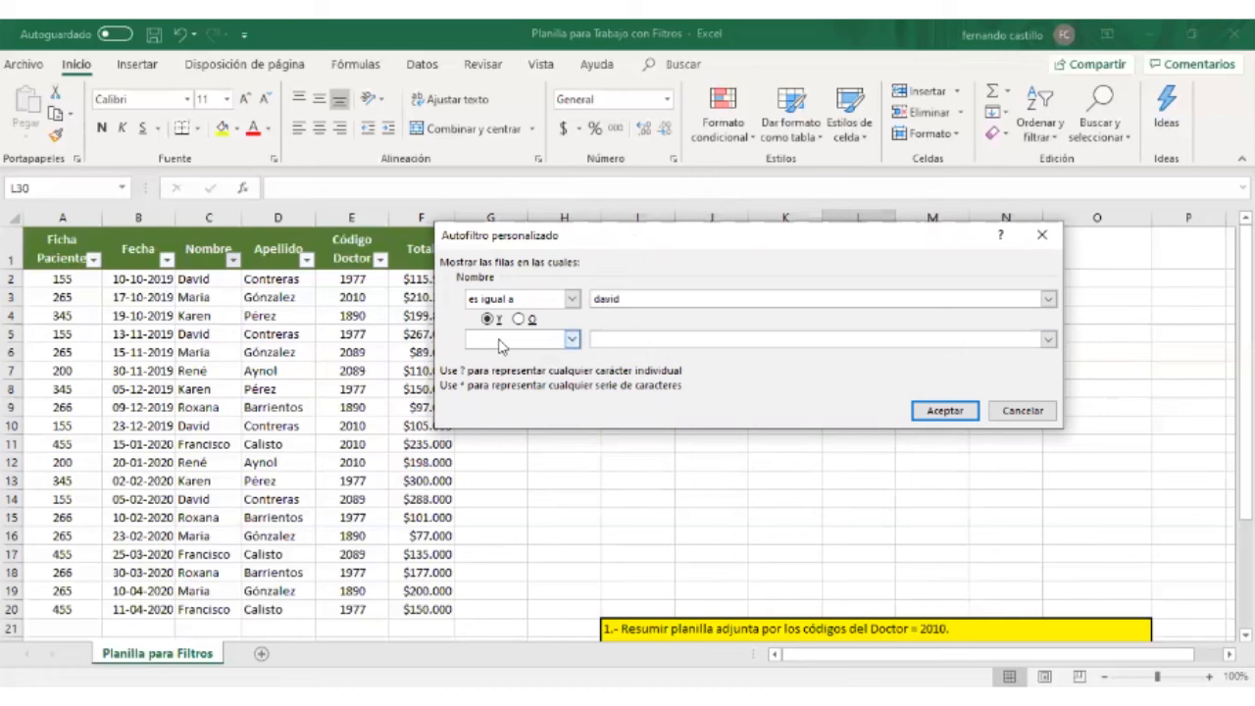
click(571, 339)
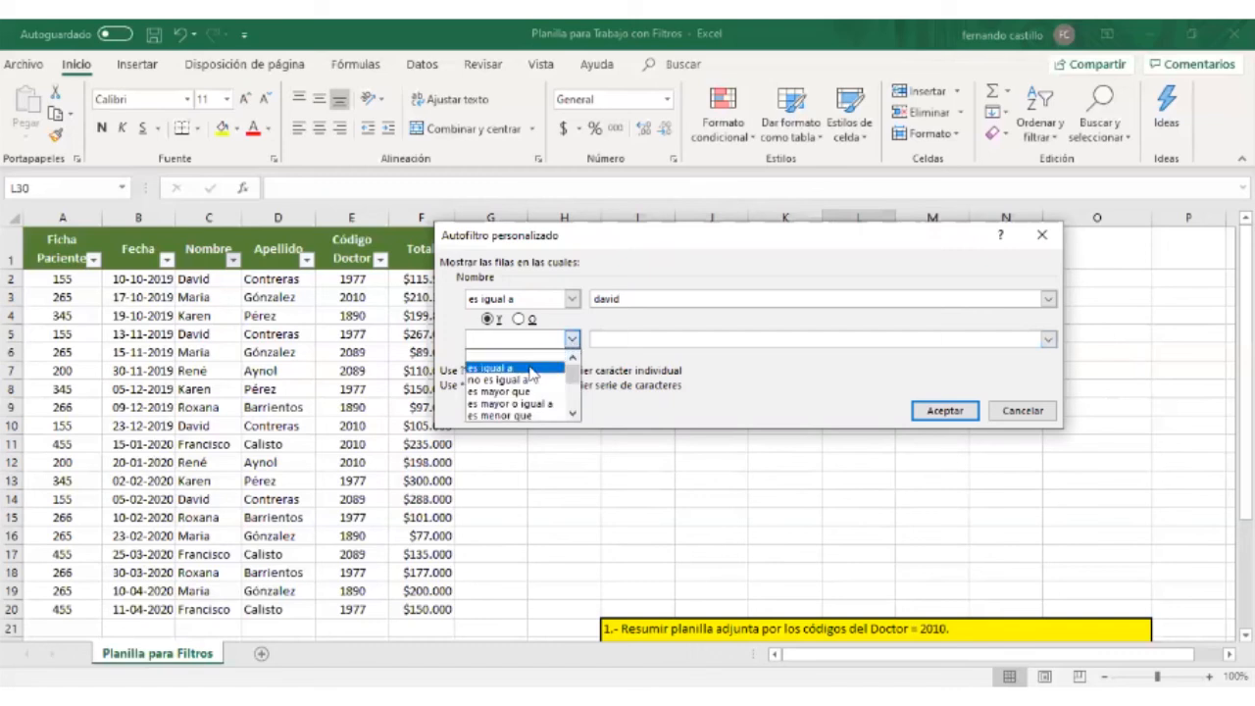
click(538, 367)
click(604, 339)
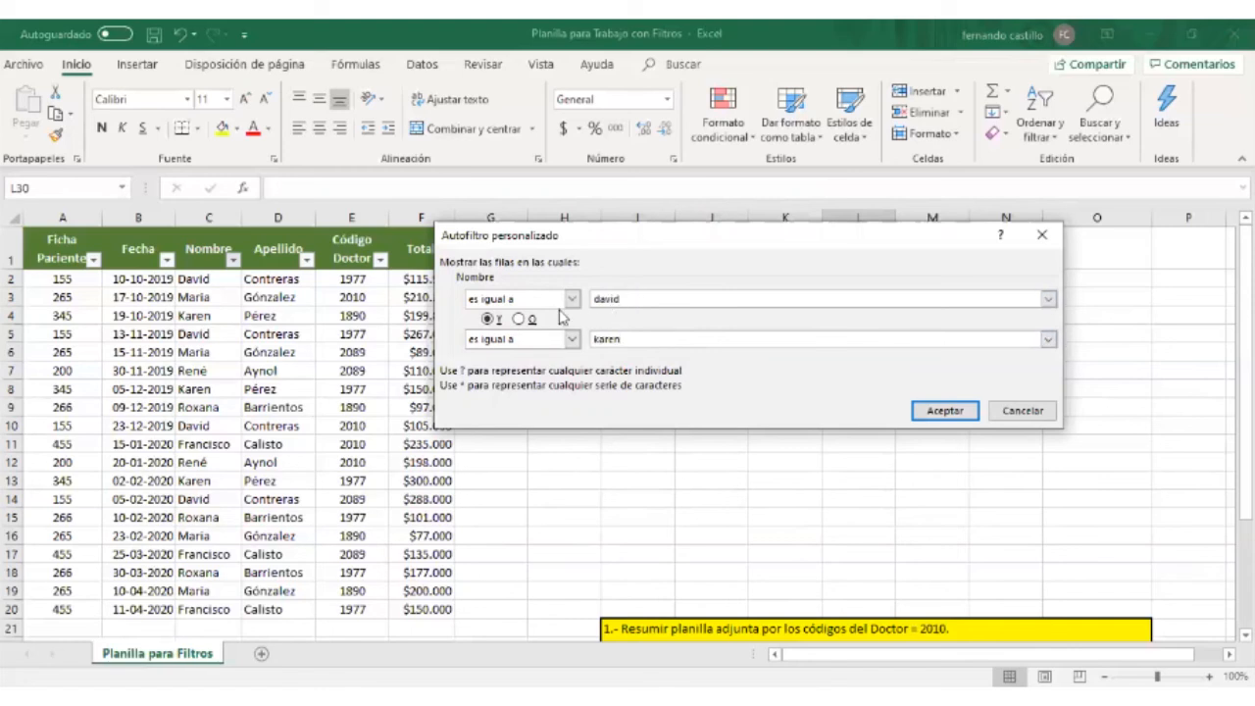
drag(655, 247, 658, 200)
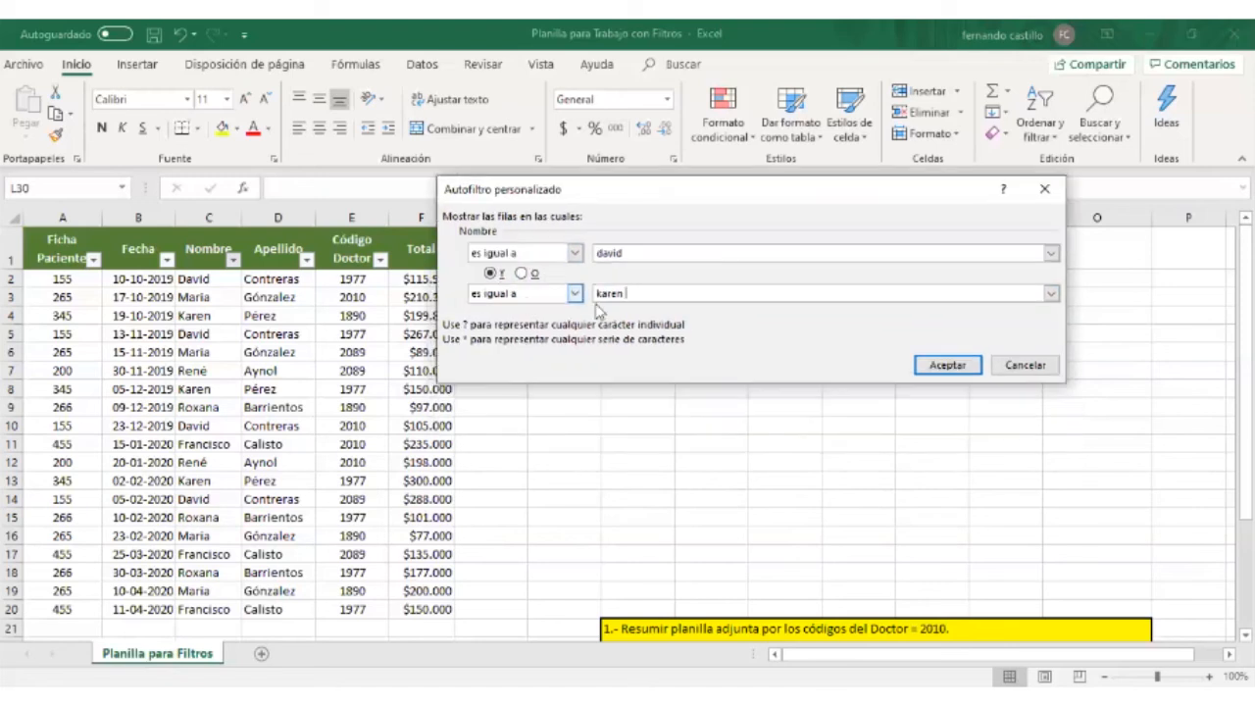
click(947, 368)
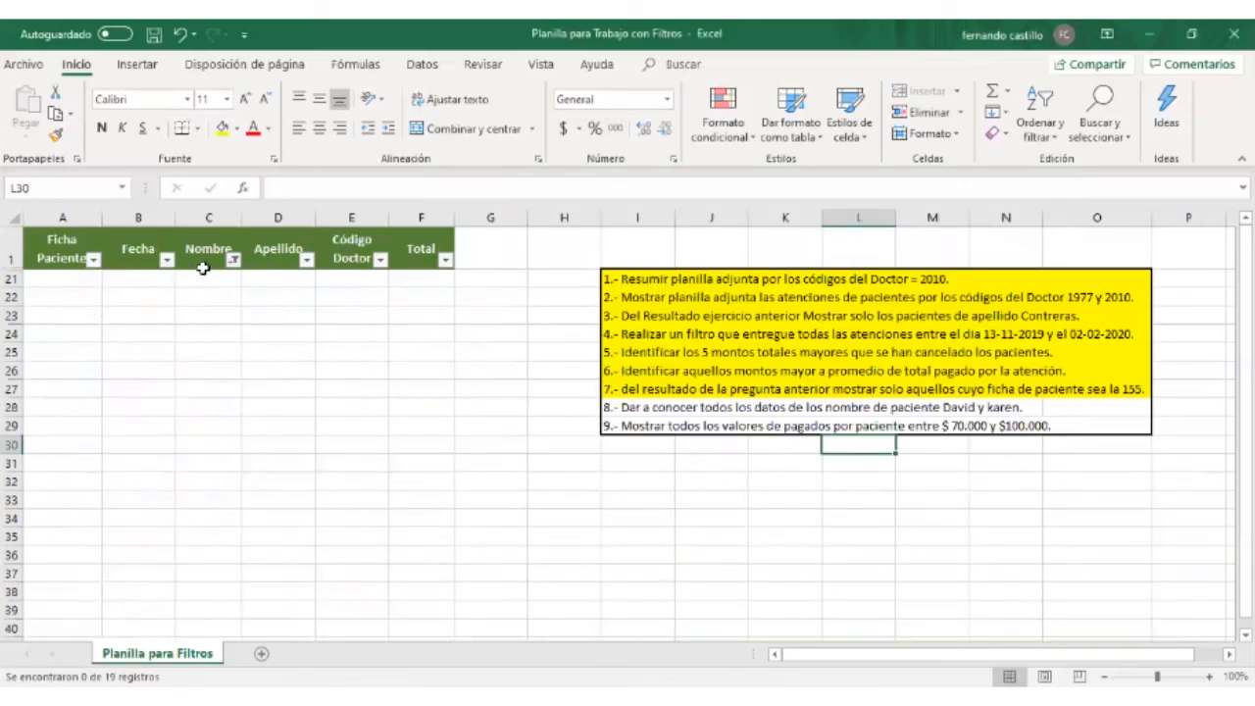
Step: Change the custom Nombre filter to join the two patient name conditions with O, keeping es igual a for both
click(235, 261)
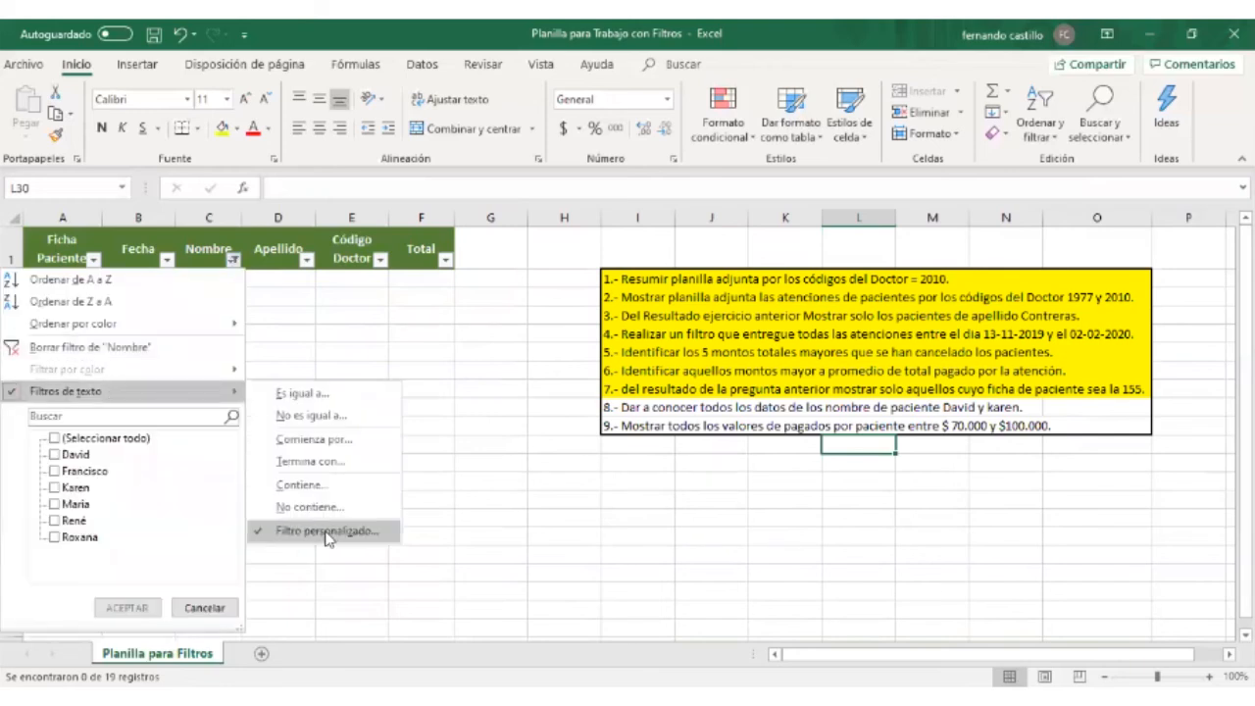
click(330, 534)
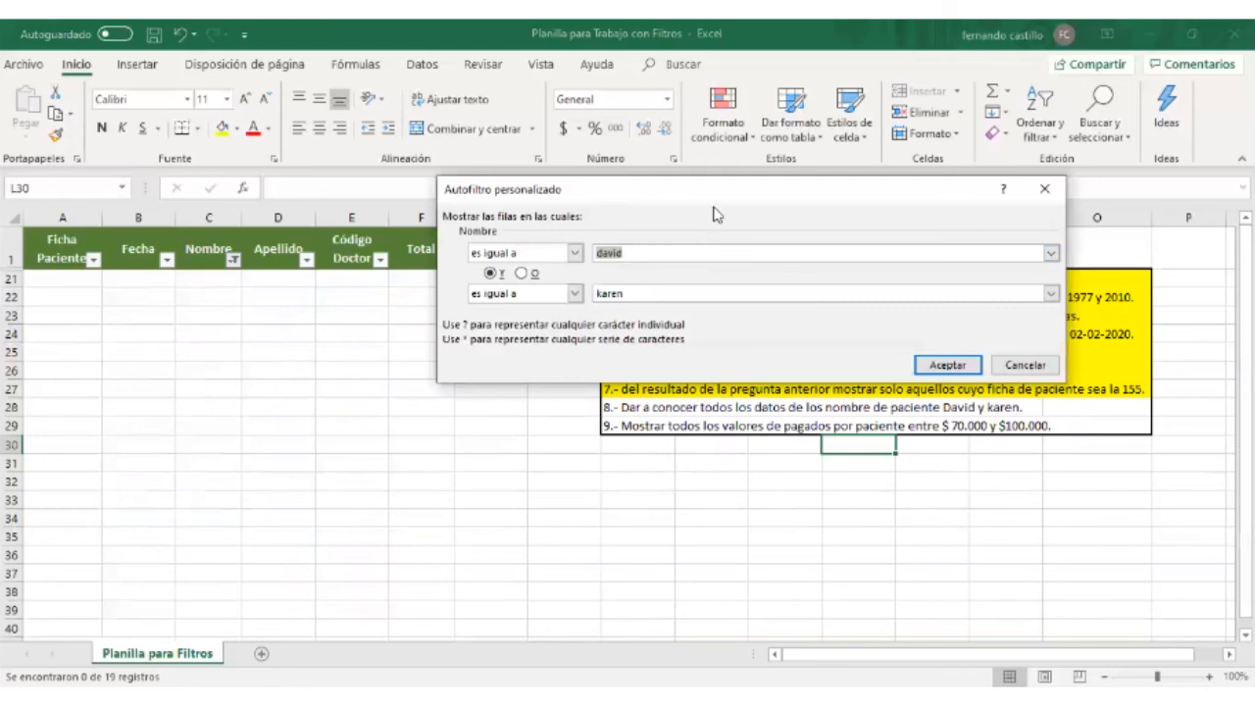
drag(728, 188, 718, 189)
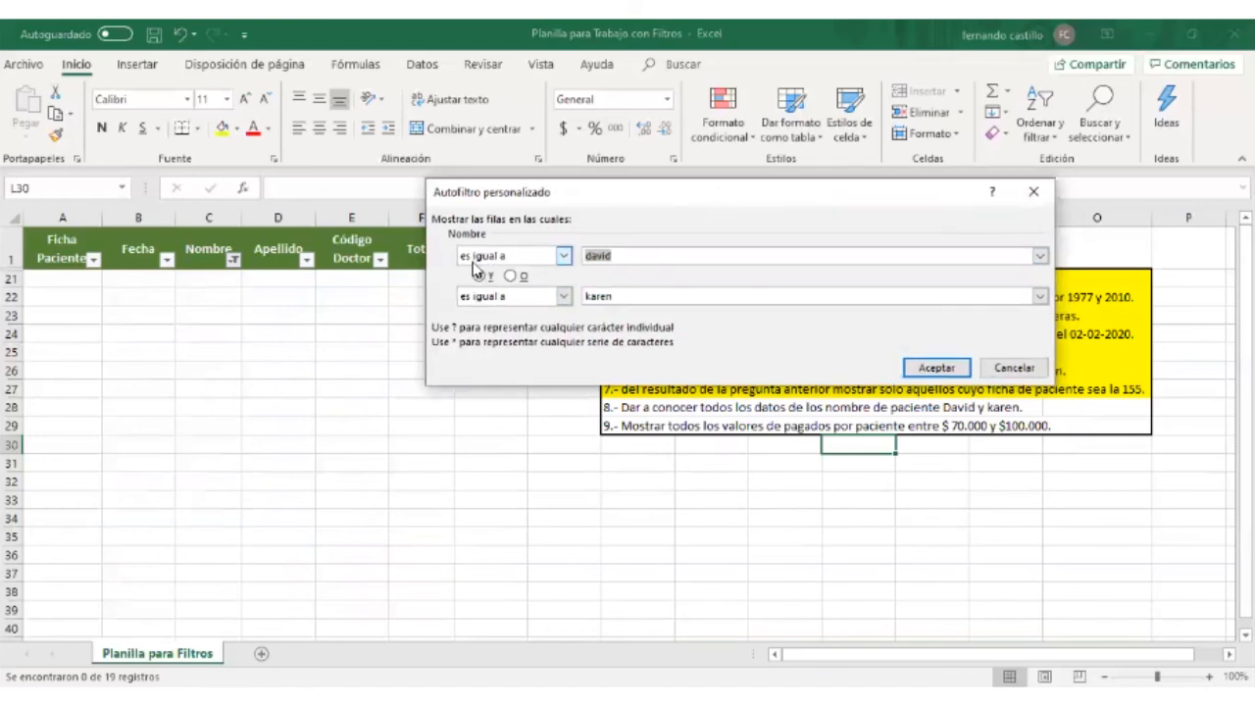
click(592, 254)
click(510, 277)
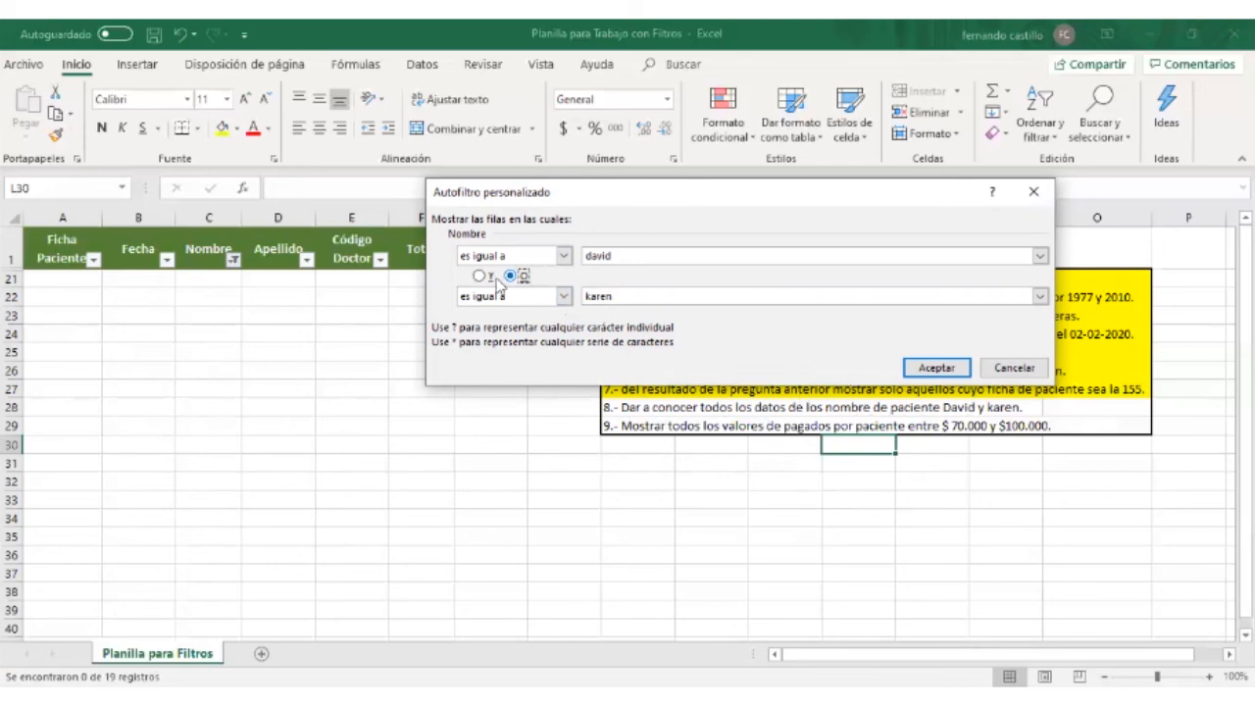
click(479, 278)
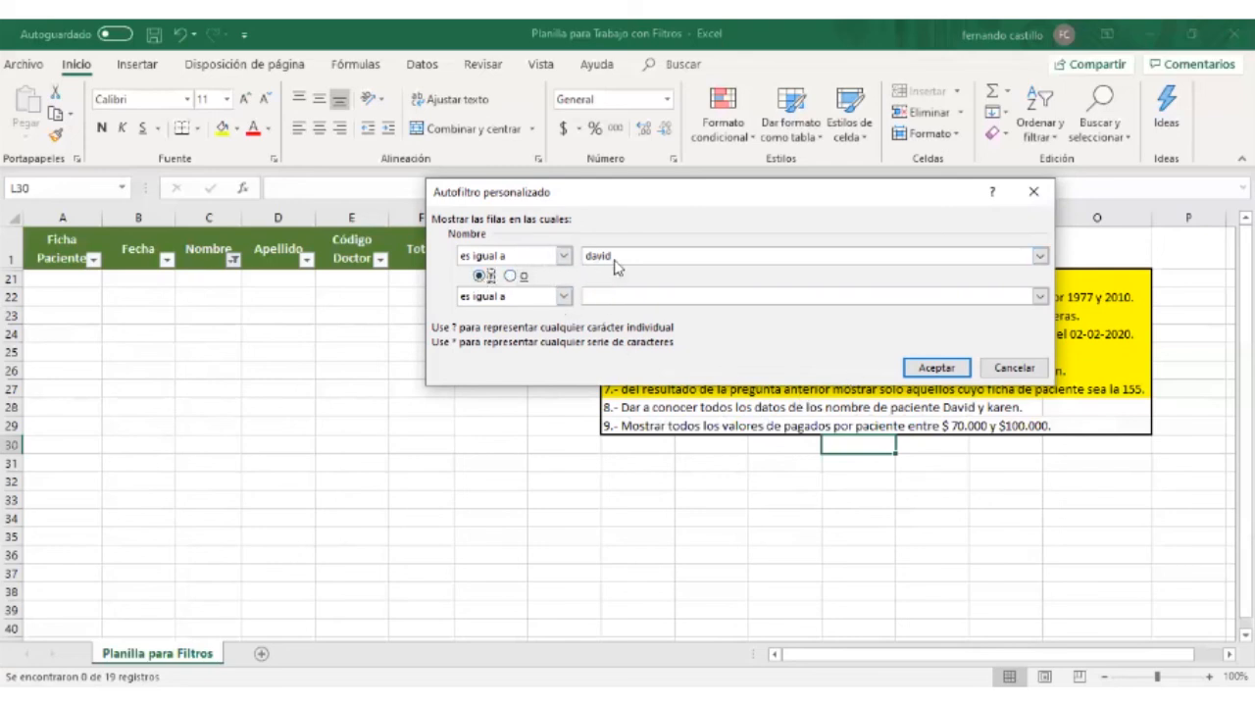
click(509, 278)
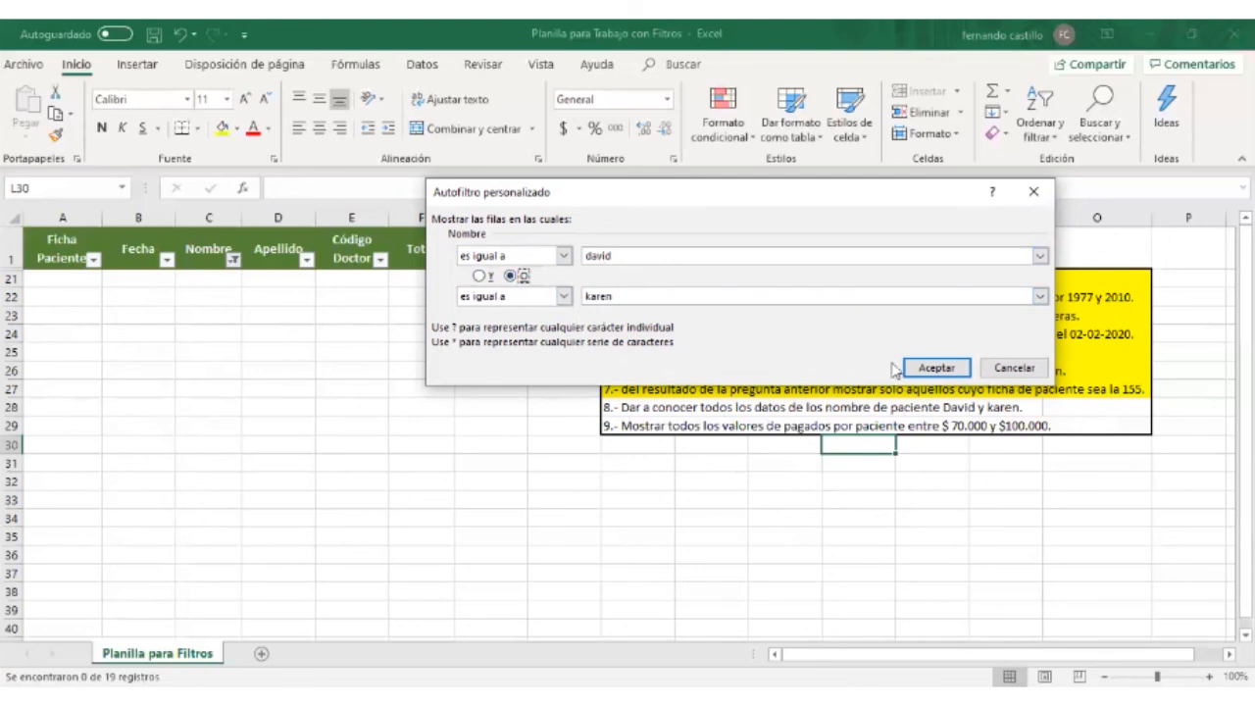
click(931, 368)
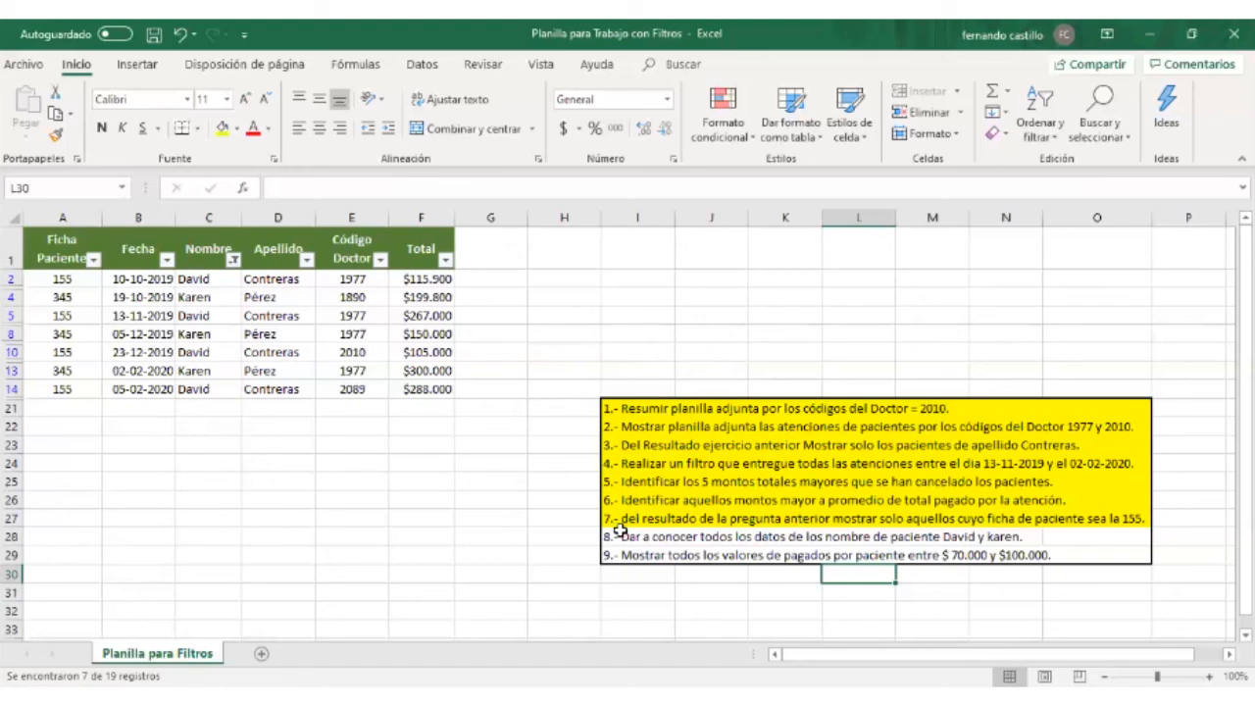
Step: Fill the exercise 8 line in row 28 with yellow to mark it as solved
click(647, 535)
drag(690, 530, 1078, 529)
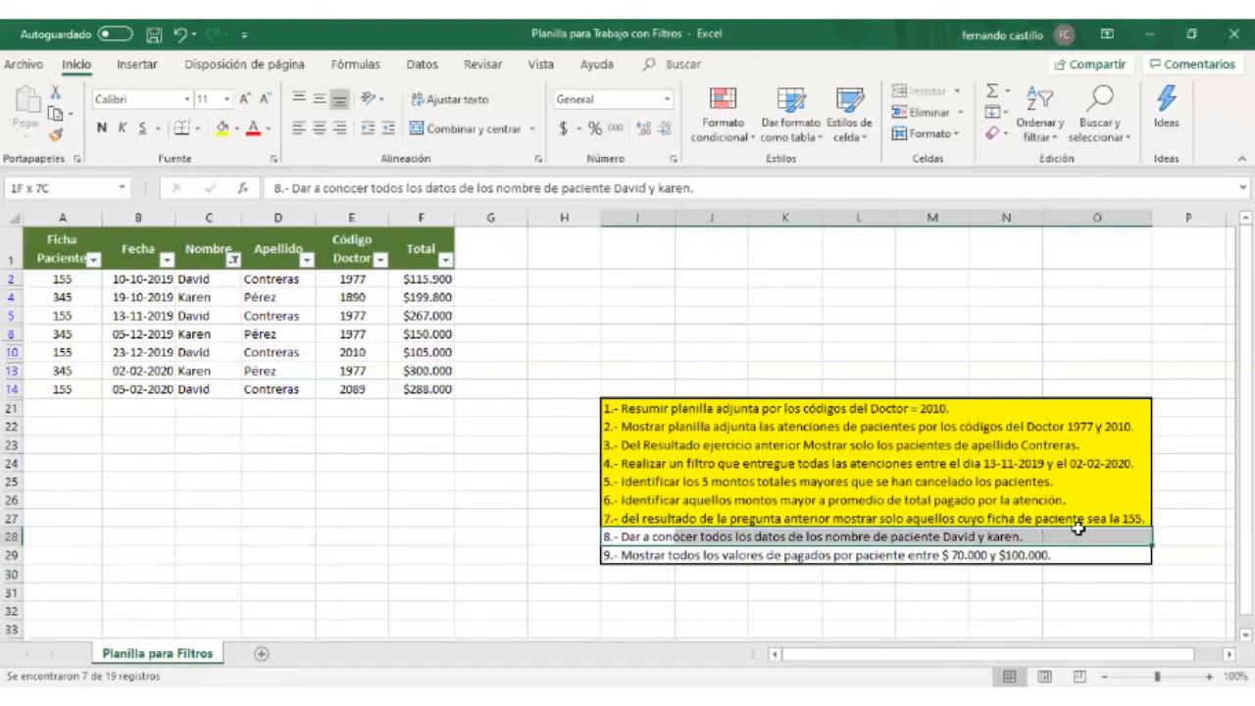
click(221, 129)
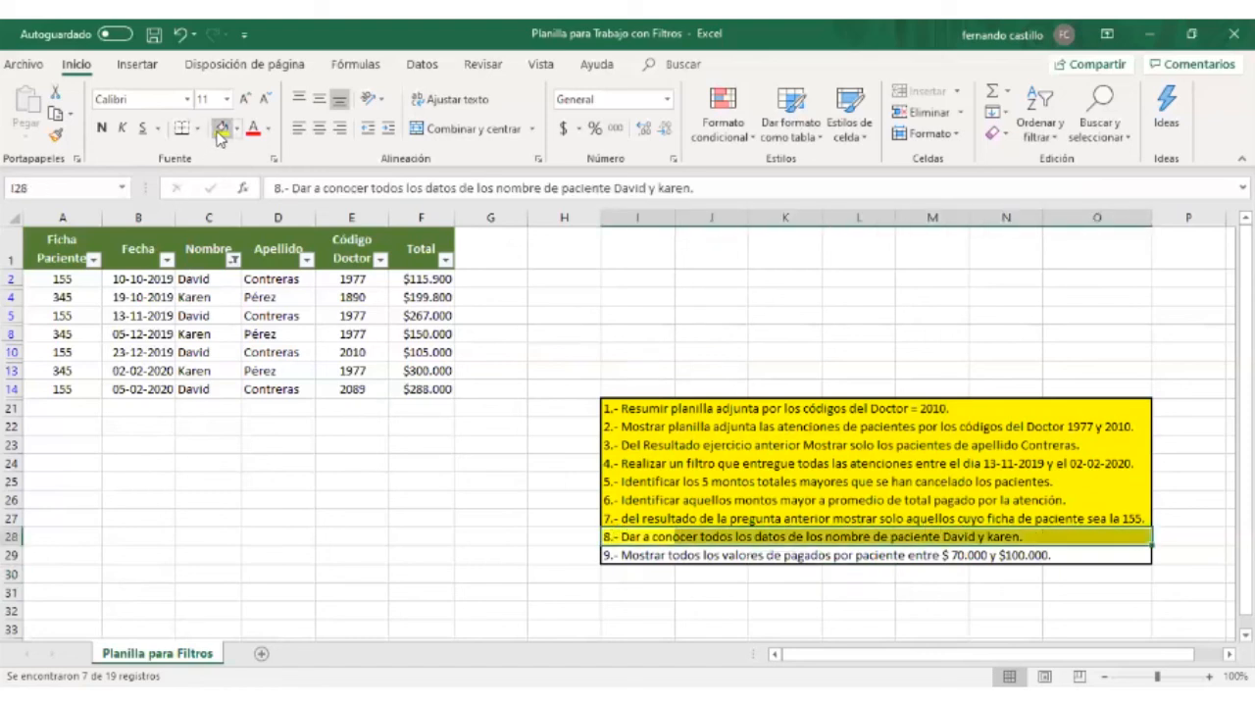
Step: Clear the Nombre filter to show all records, then read exercise 9 and look over the Total amounts
click(229, 257)
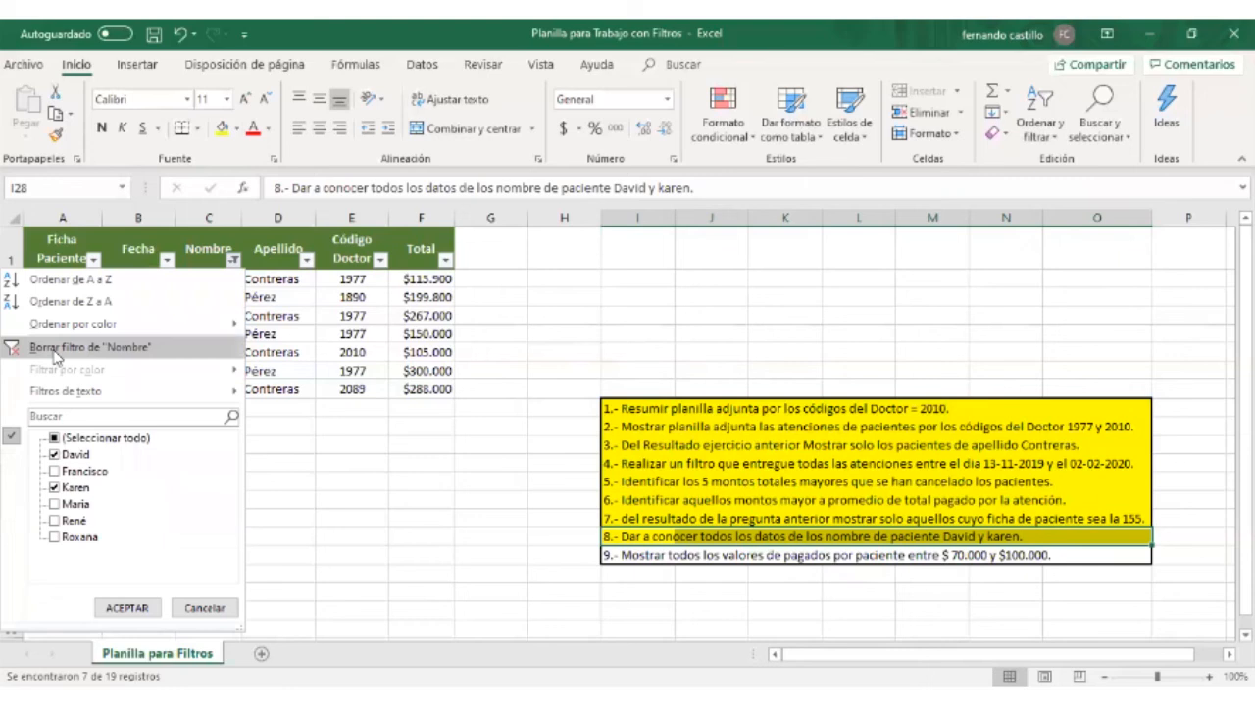
click(55, 349)
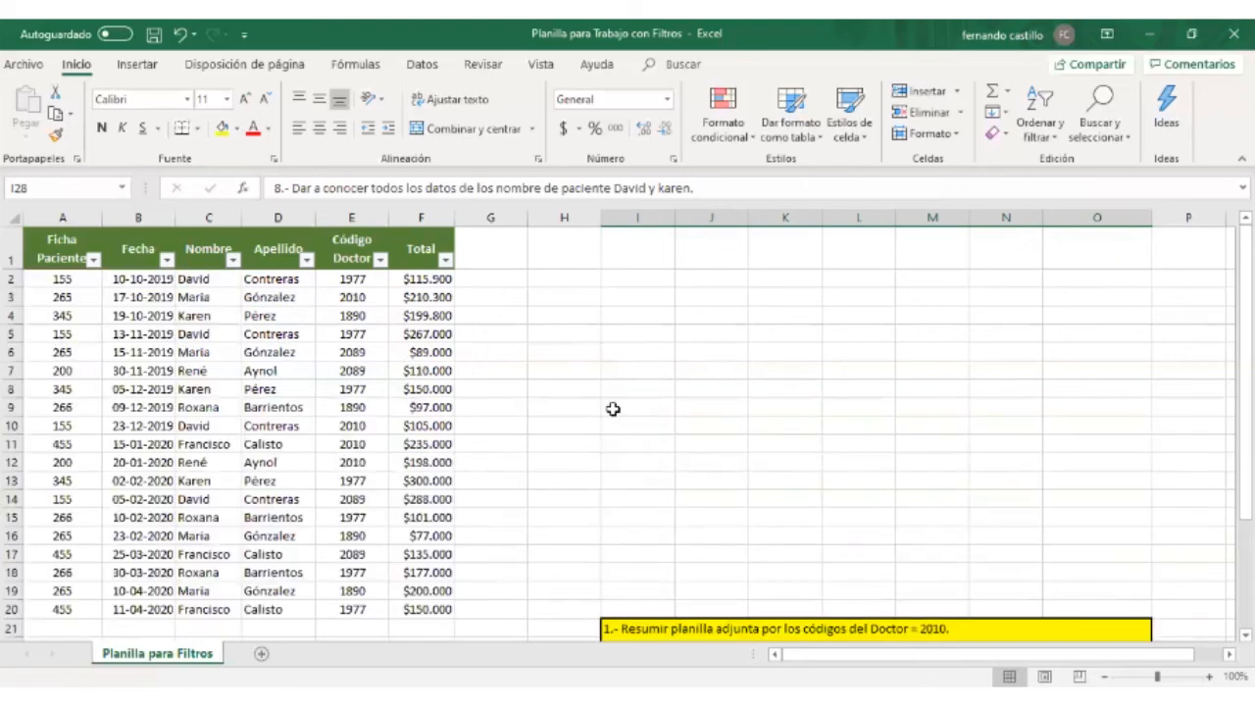
scroll(661, 400, down, 4)
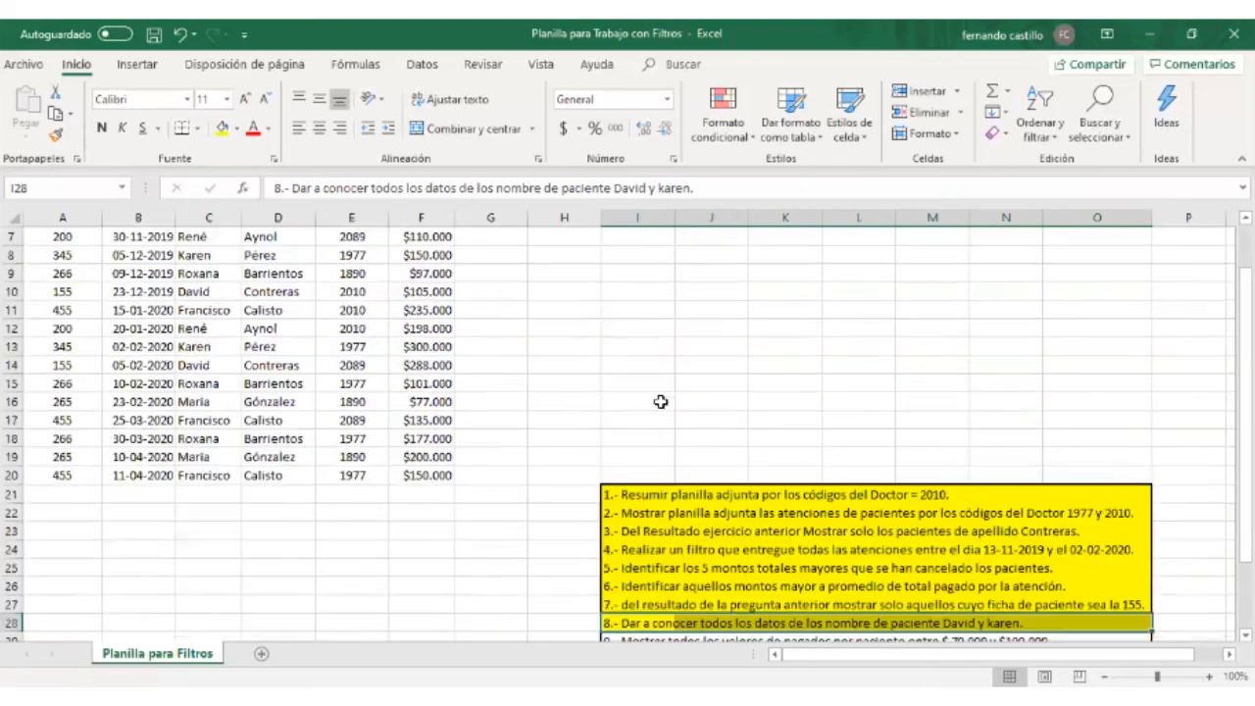
click(649, 582)
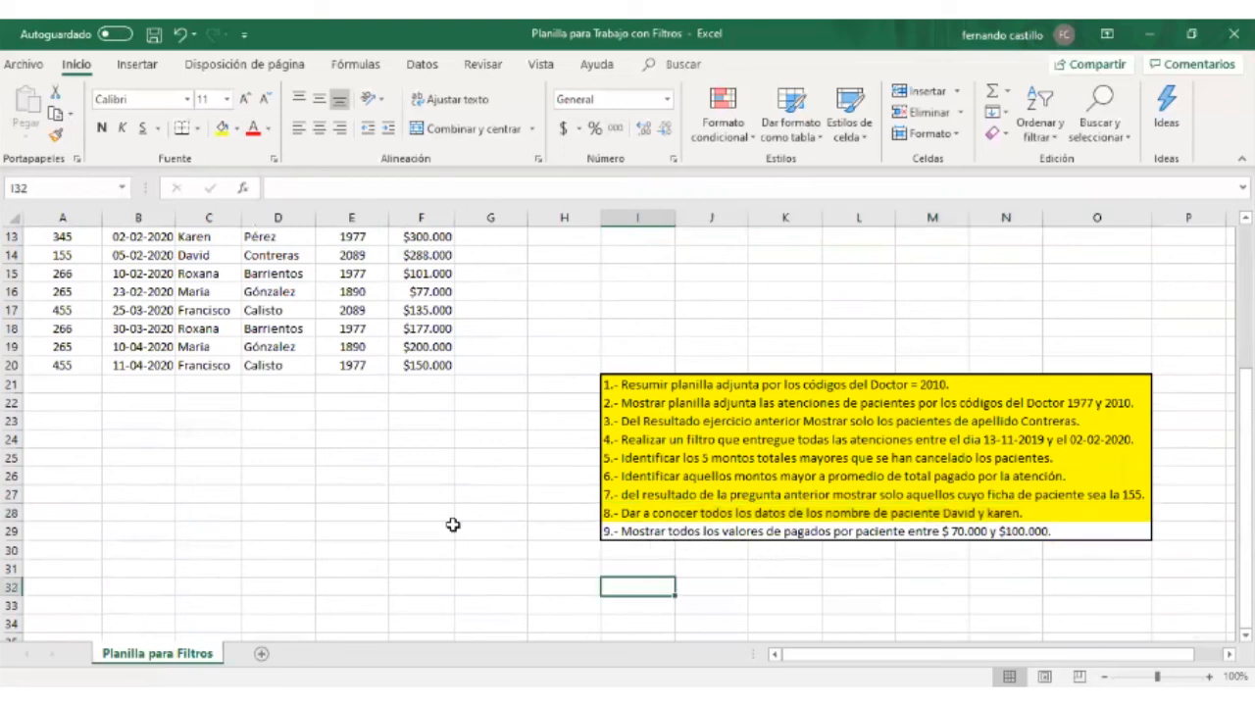
scroll(439, 489, up, 4)
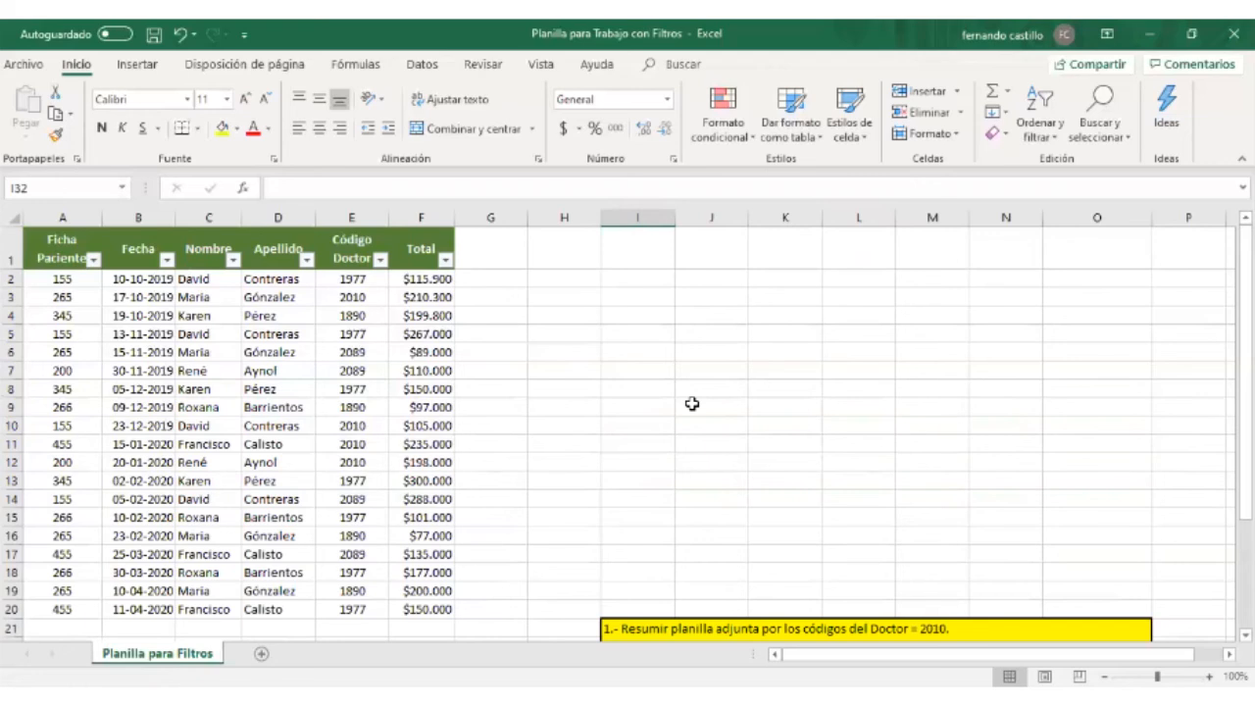
scroll(692, 403, down, 3)
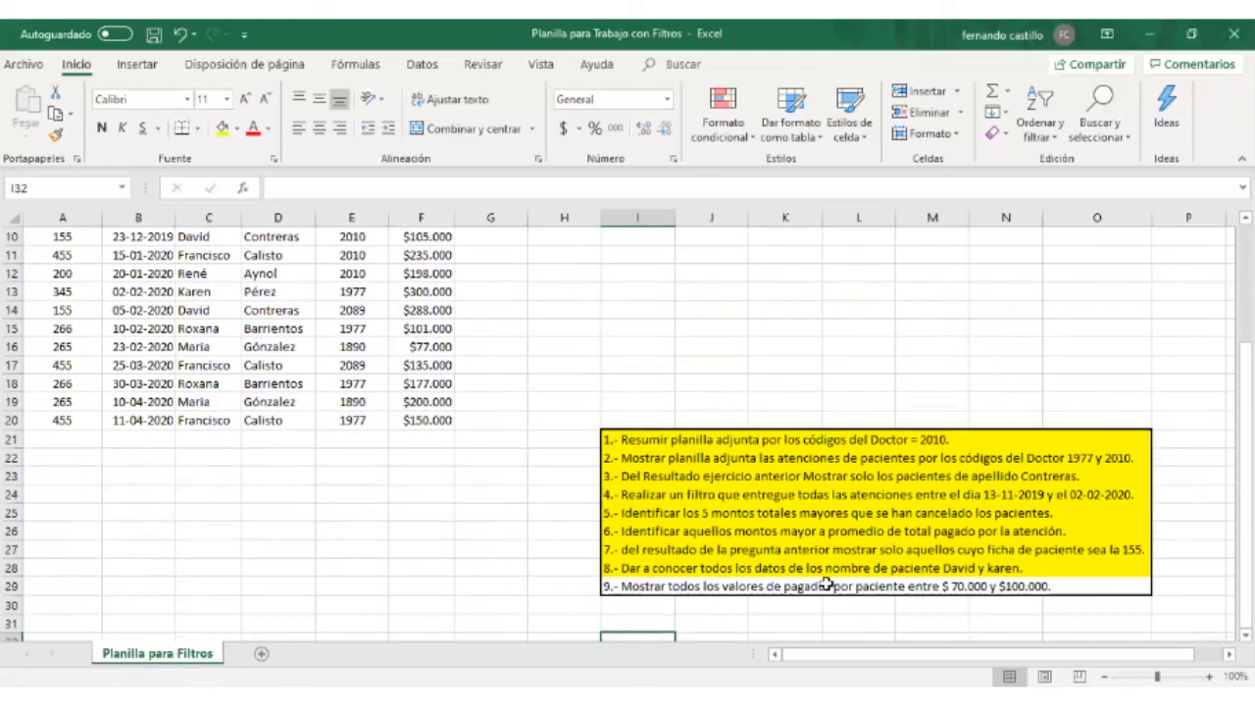
scroll(516, 379, up, 3)
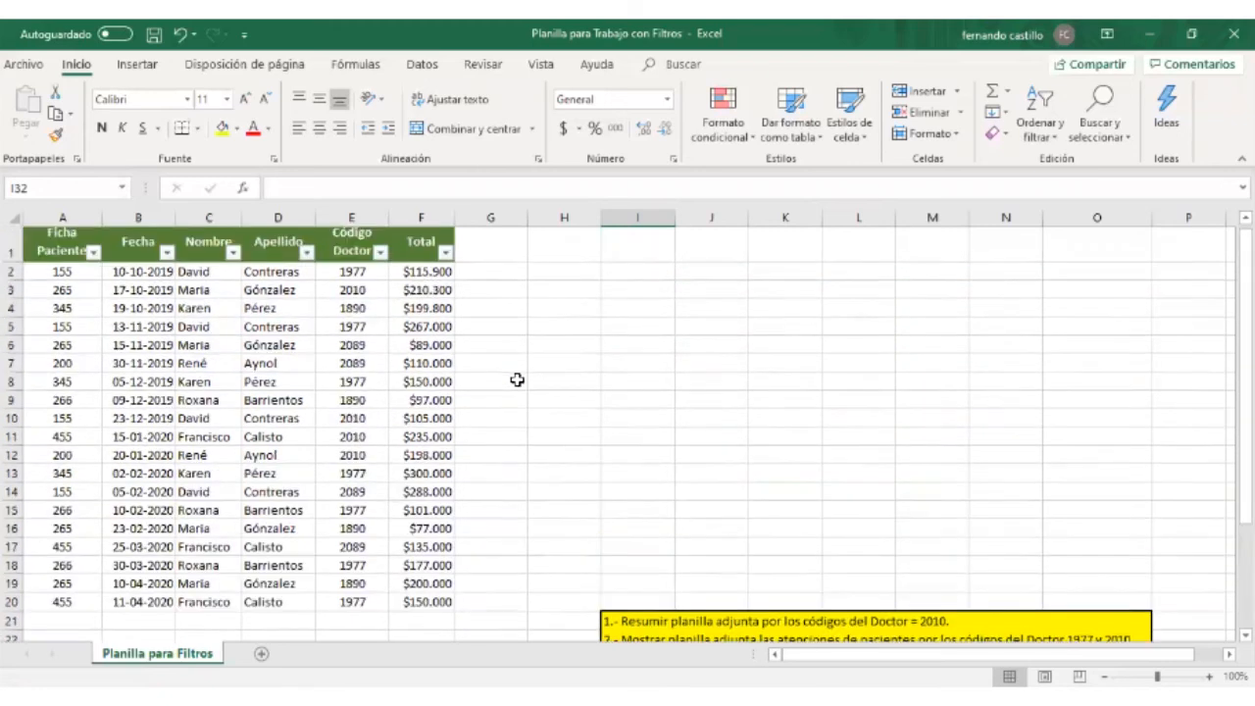
drag(415, 274, 431, 609)
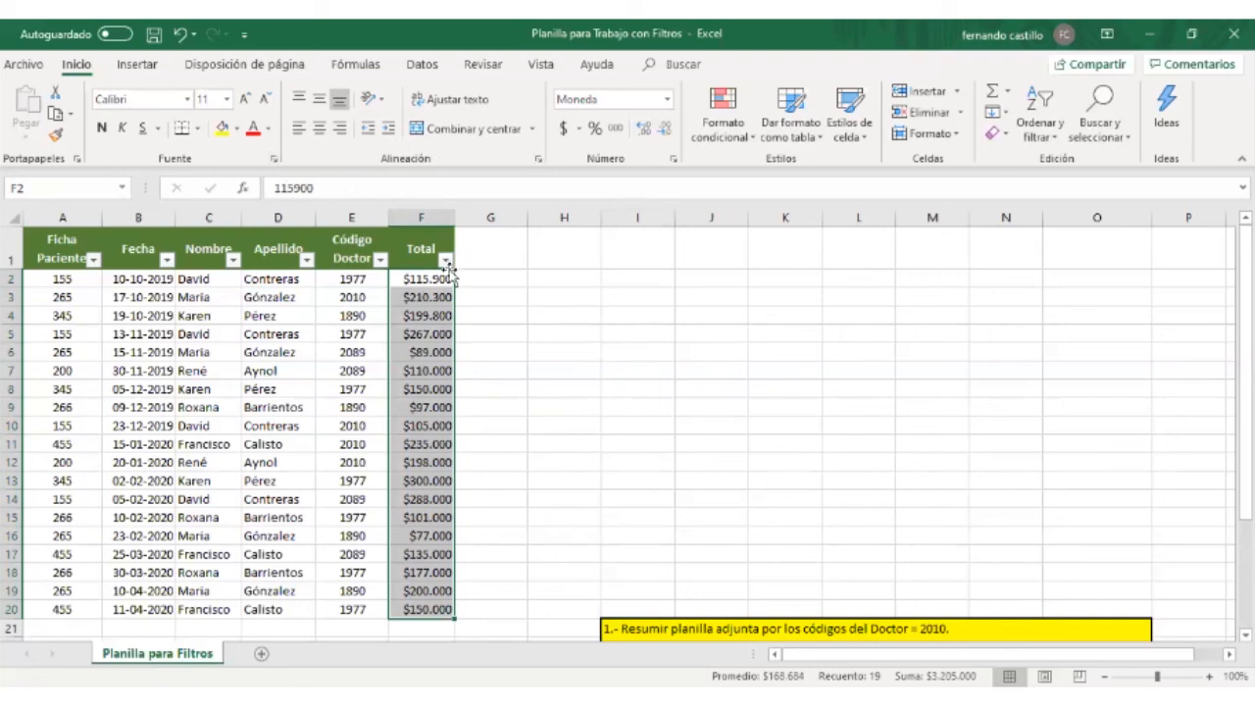
click(478, 275)
click(443, 260)
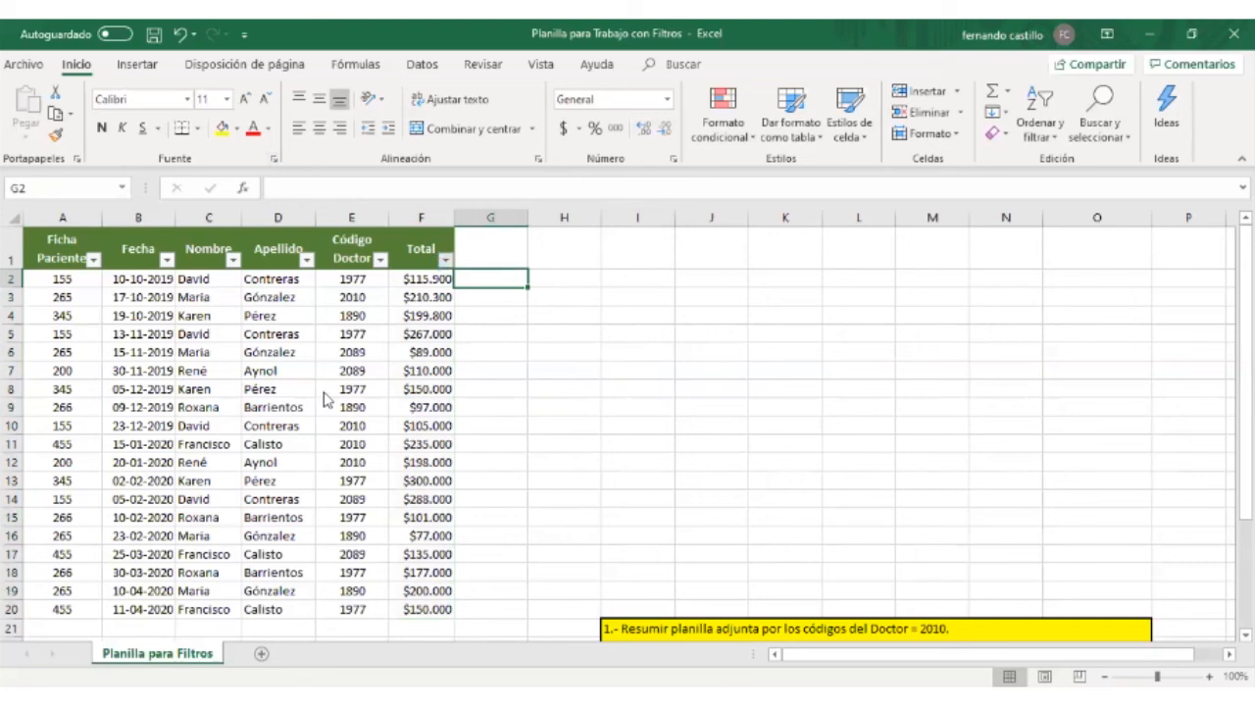
mouse_move(406, 391)
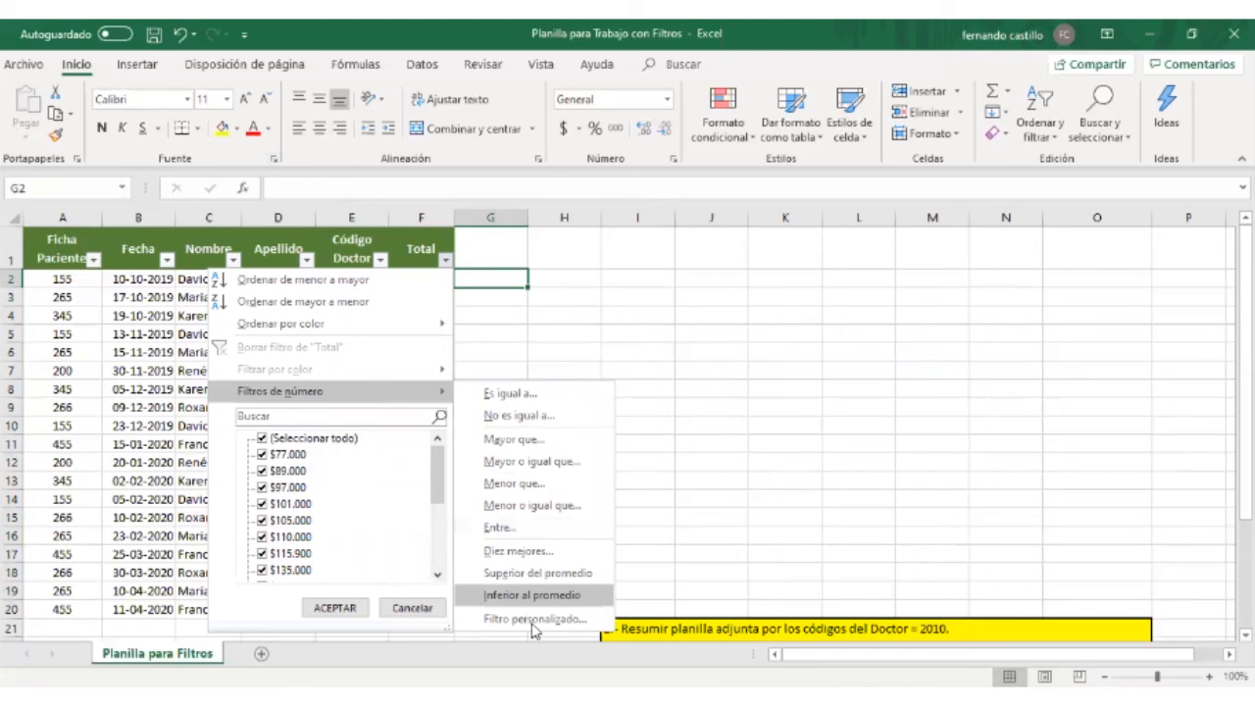
click(517, 534)
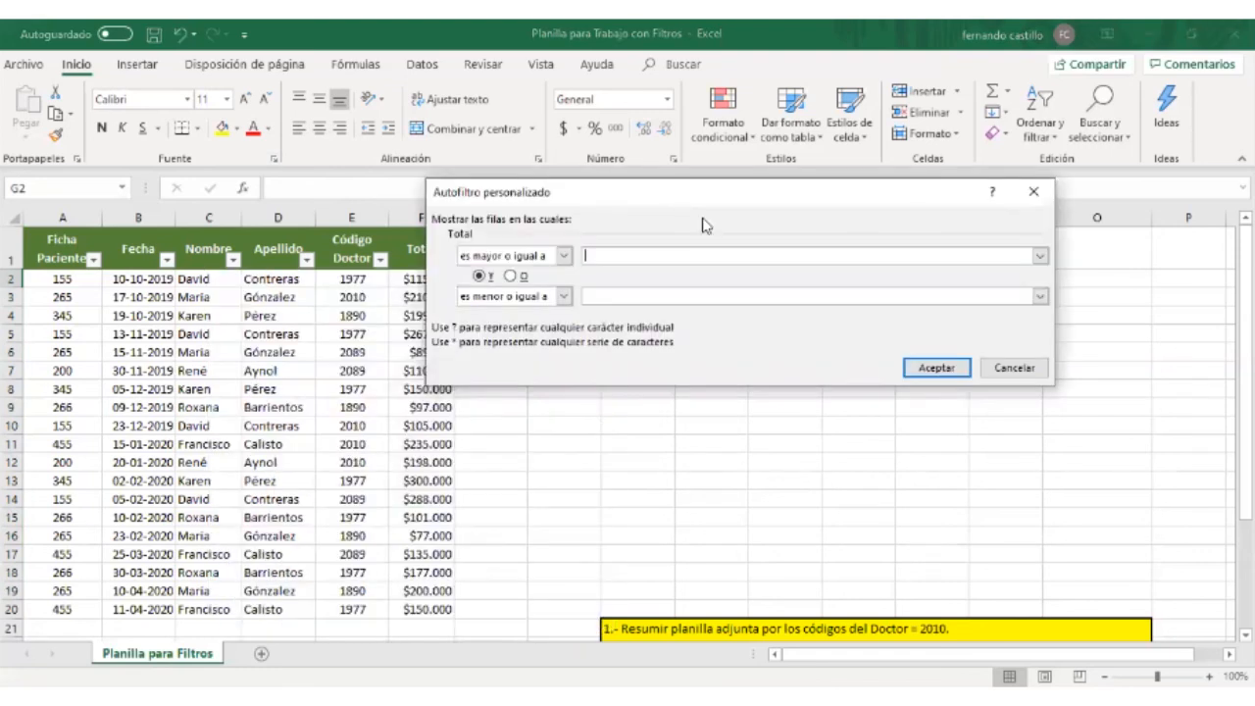
drag(700, 216, 717, 249)
click(1029, 402)
click(445, 260)
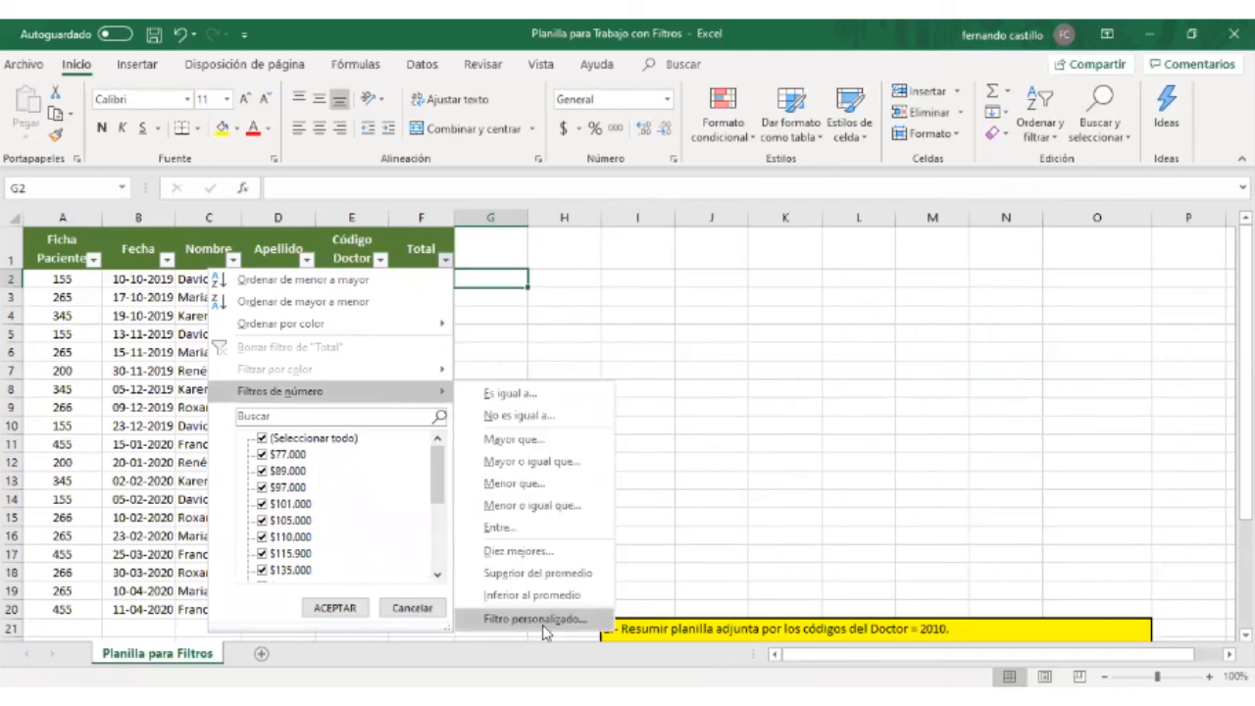
click(537, 619)
click(1031, 404)
Step: Filter Total with Entre to show amounts greater than or equal to 70000 and less than or equal to 100000
click(443, 260)
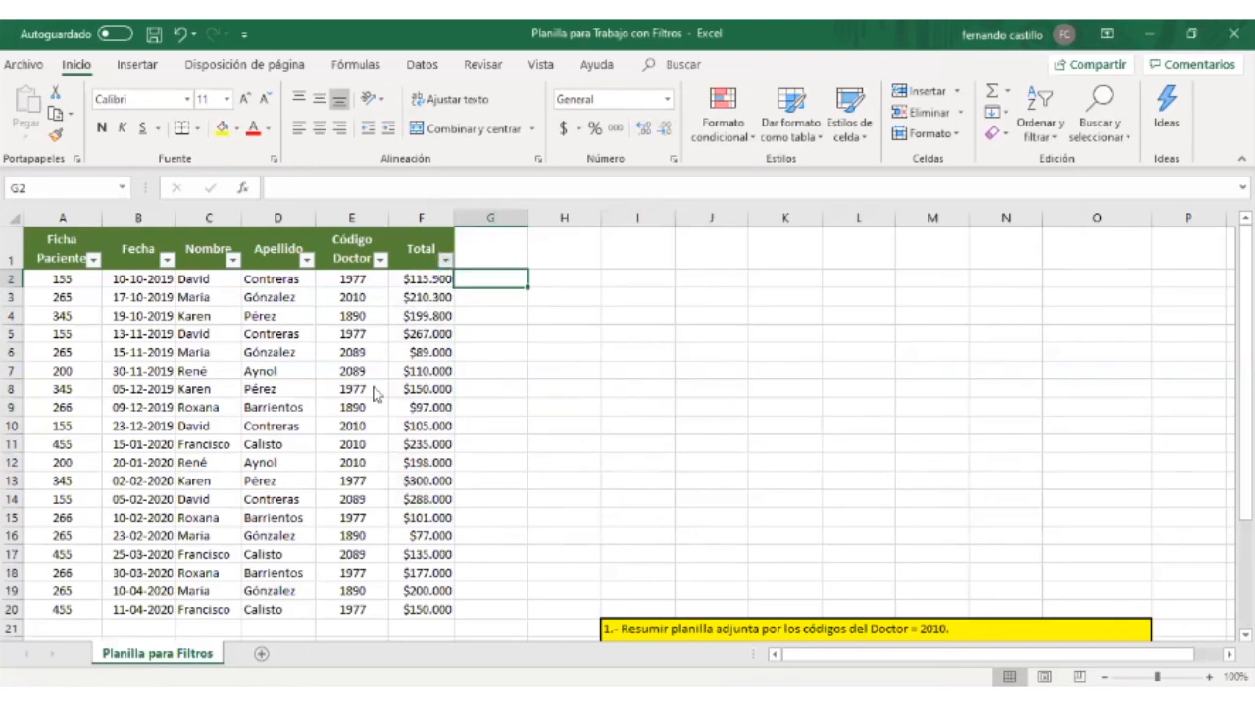
mouse_move(374, 394)
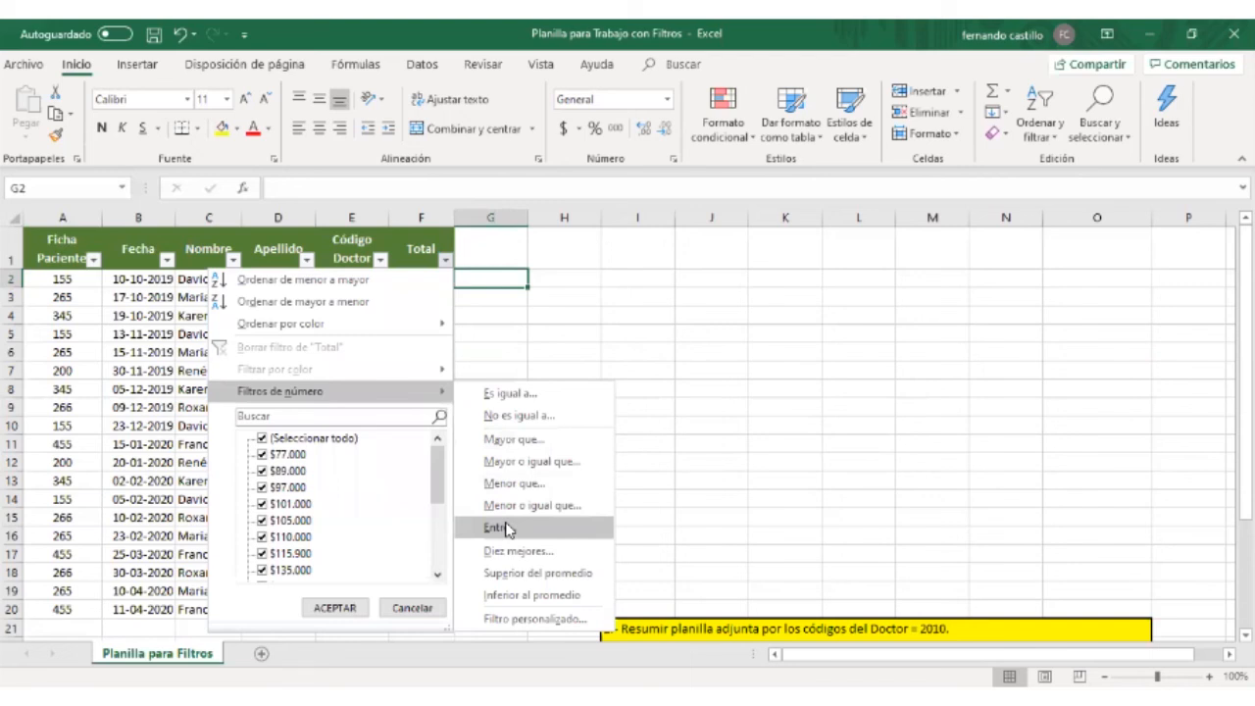
click(508, 530)
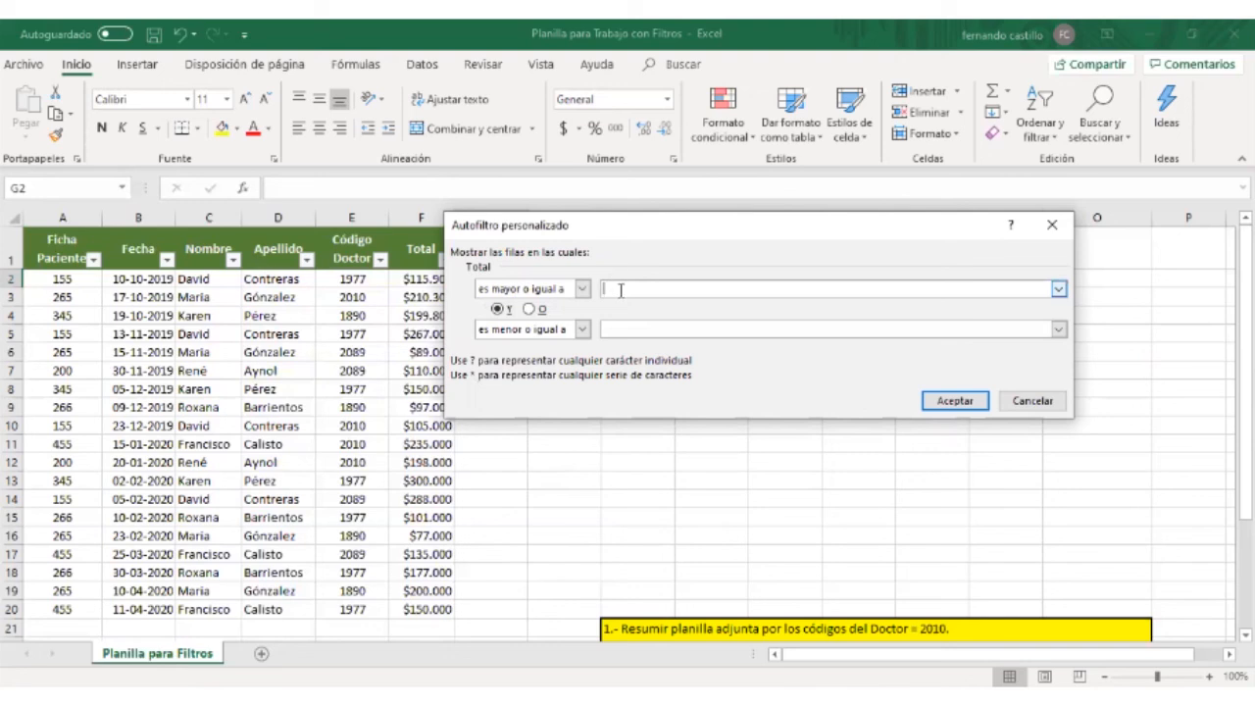
text(70000)
click(608, 325)
text(100)
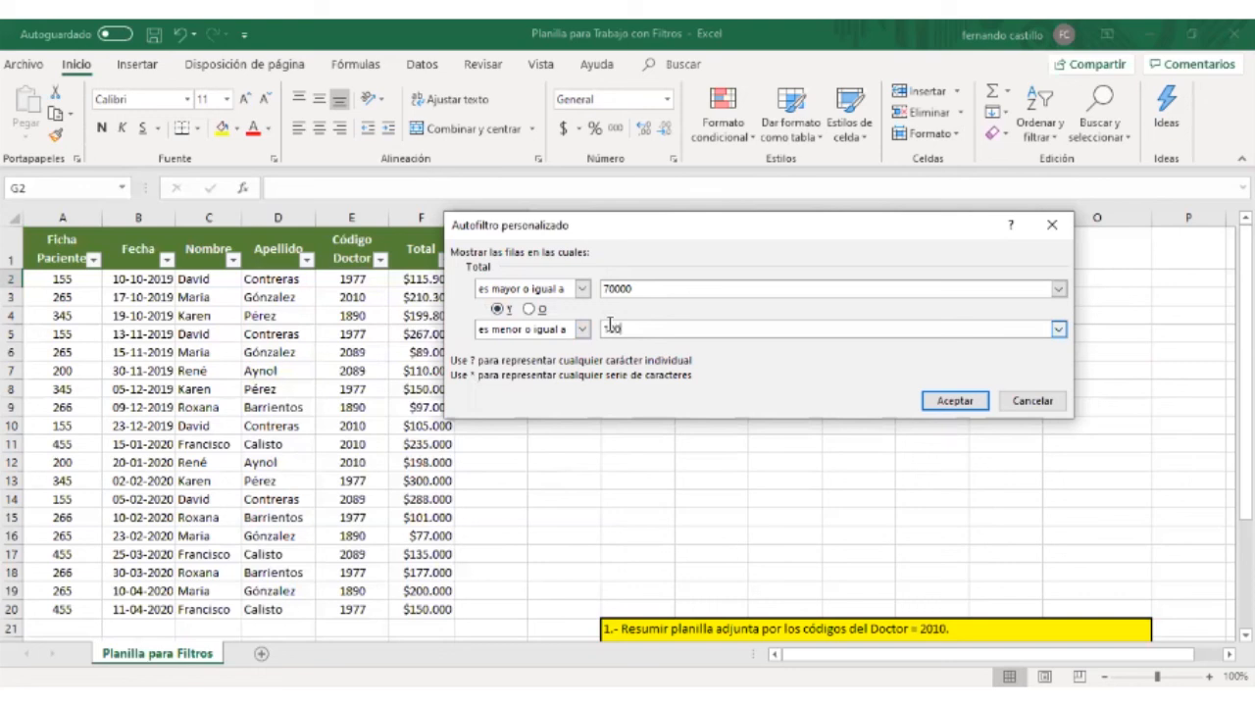
text(000)
click(954, 402)
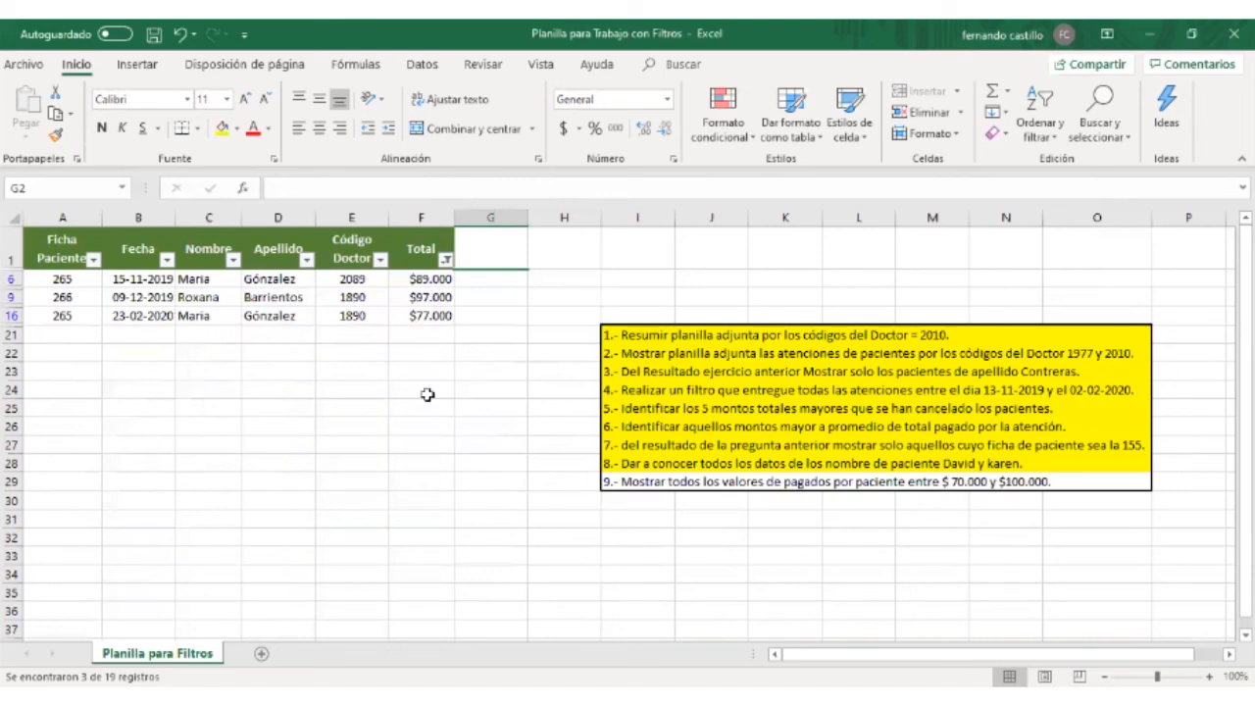
Step: Reopen the Total column's Entre filter to review its two conditions against the filtered amounts, keeping them as set
click(446, 260)
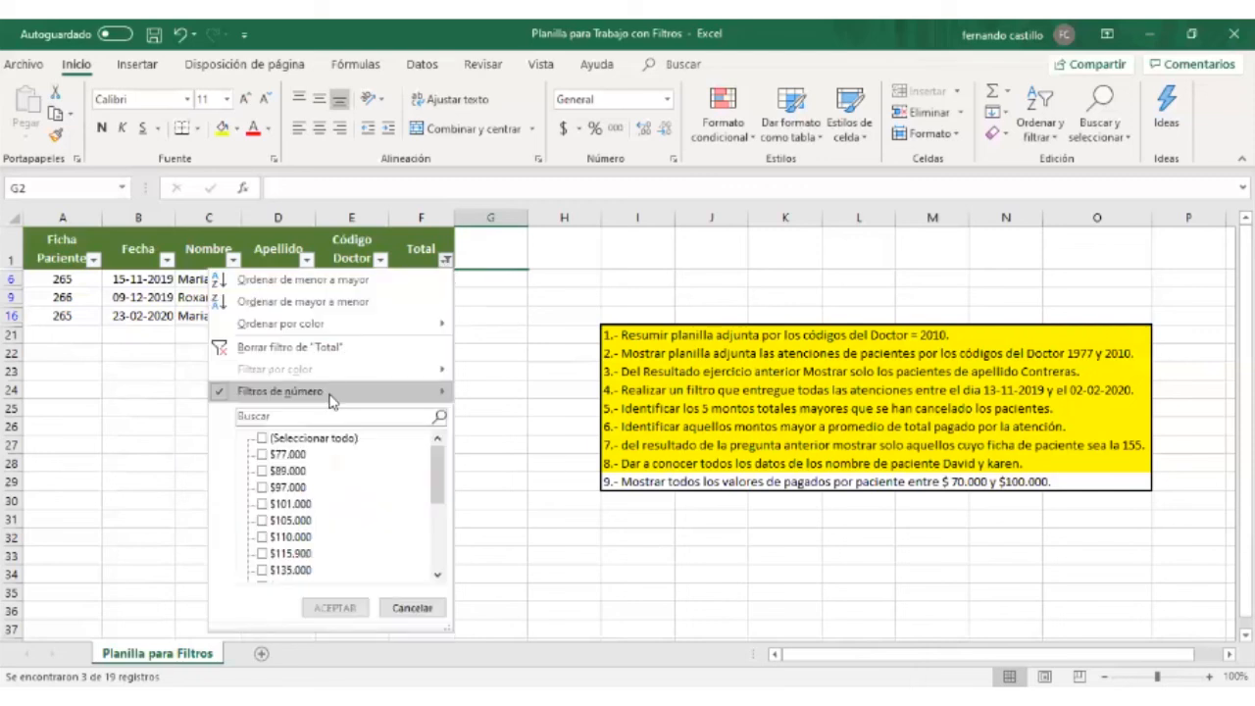
mouse_move(330, 397)
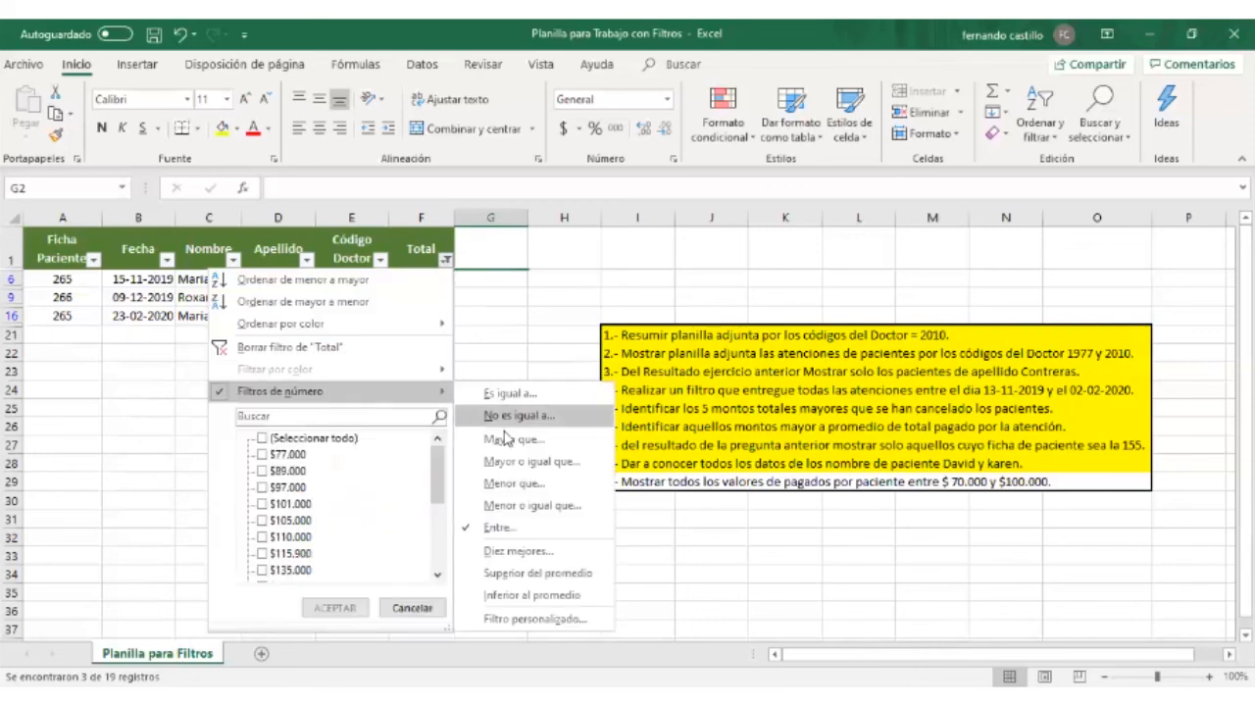
click(518, 531)
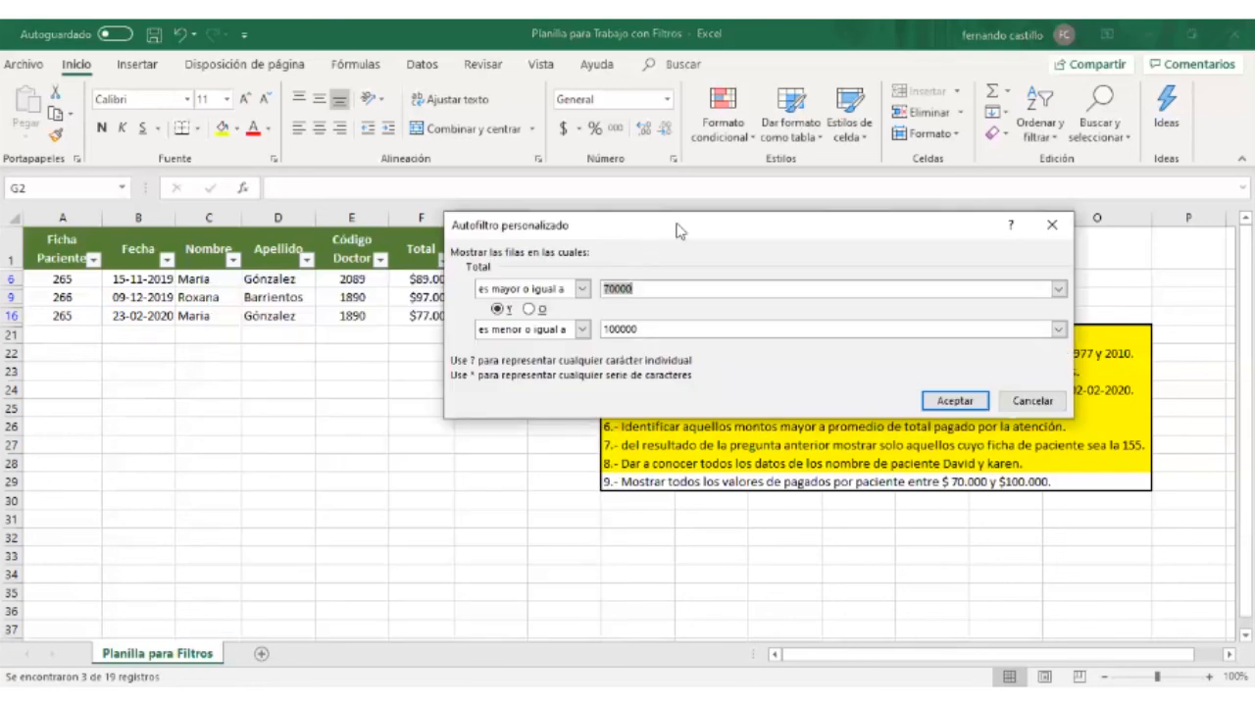
drag(754, 232, 846, 223)
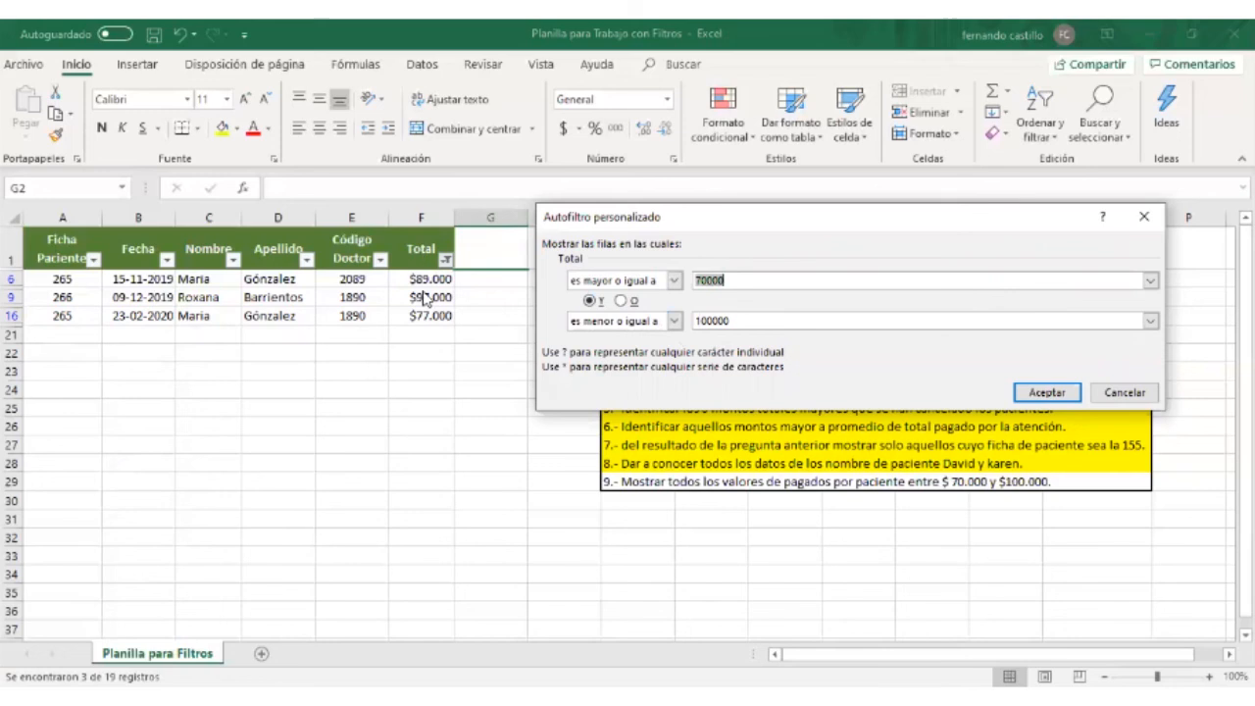
click(1042, 393)
Step: Fill the exercise 9 line in row 29 with yellow to mark it as solved
drag(604, 482, 1058, 480)
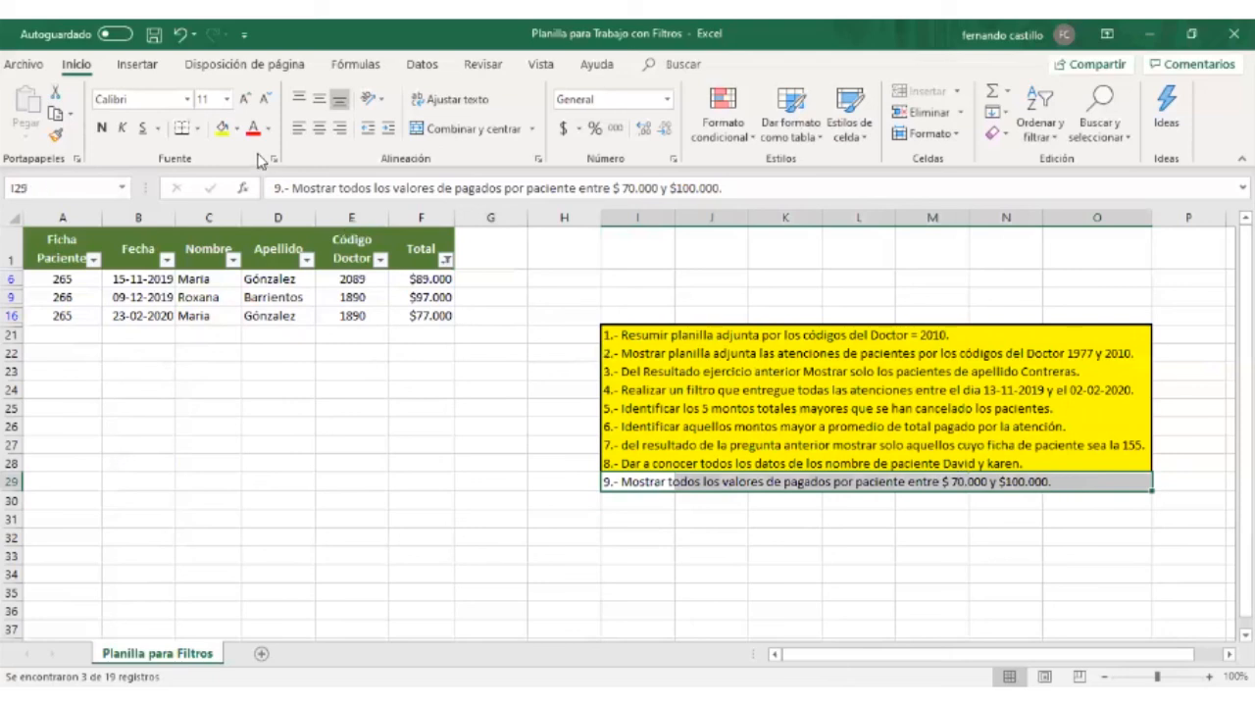
click(221, 131)
click(594, 535)
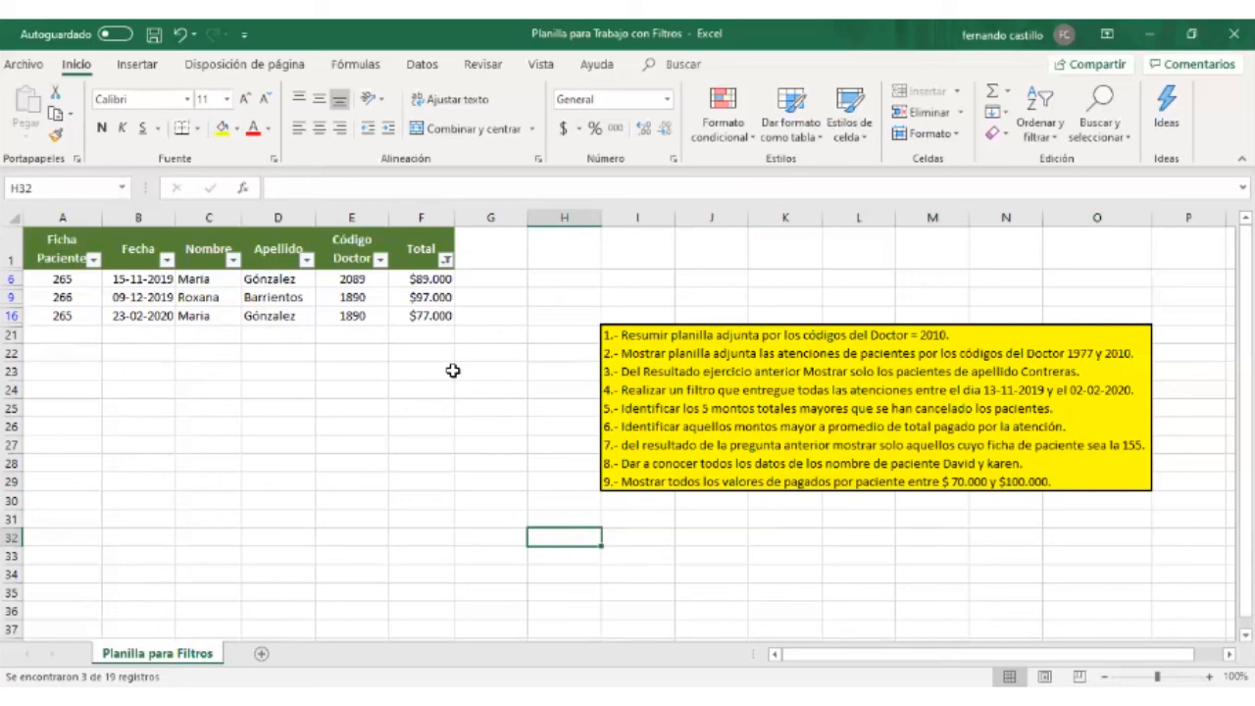
Step: Check the filtered Total amounts, then clear the Total filter to show all records
drag(417, 278, 422, 315)
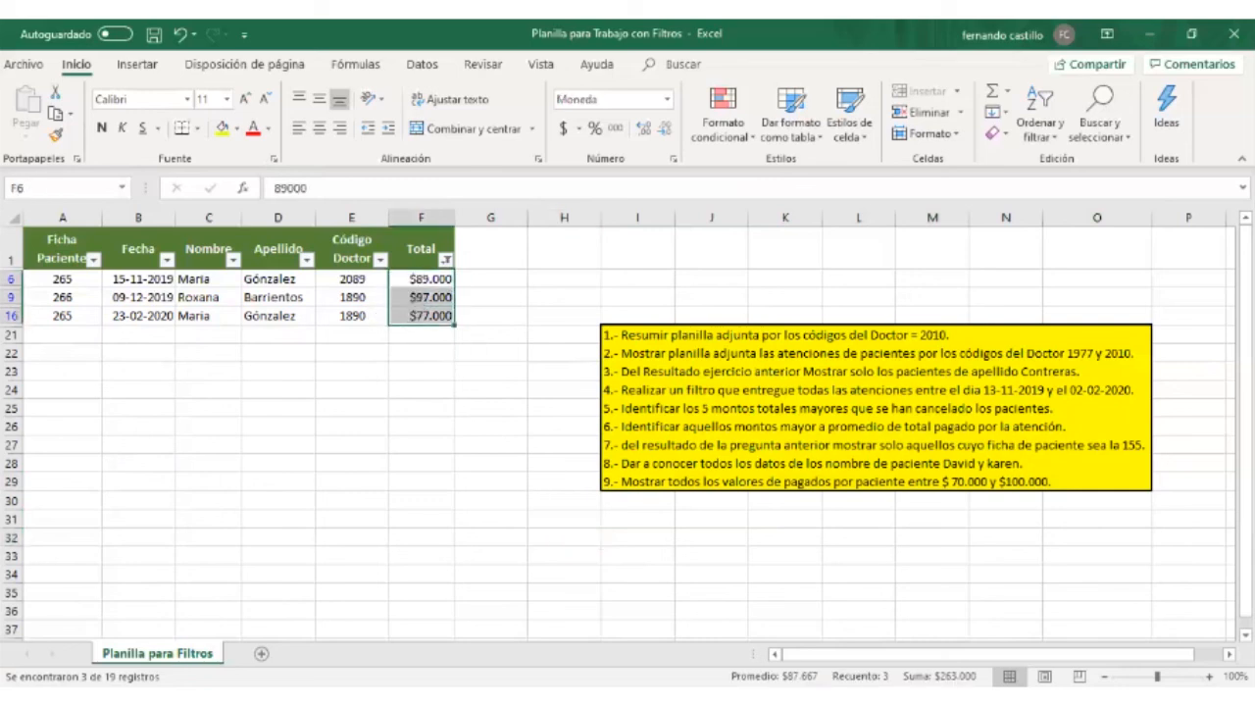
click(518, 278)
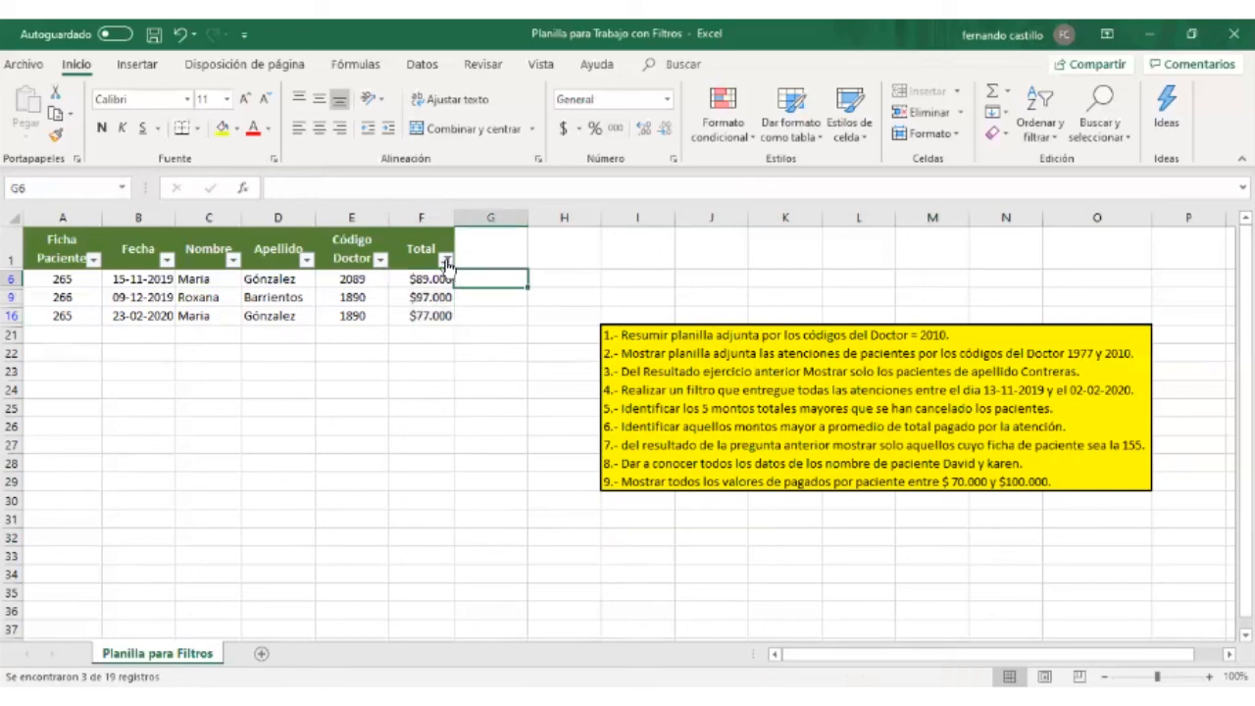
click(445, 259)
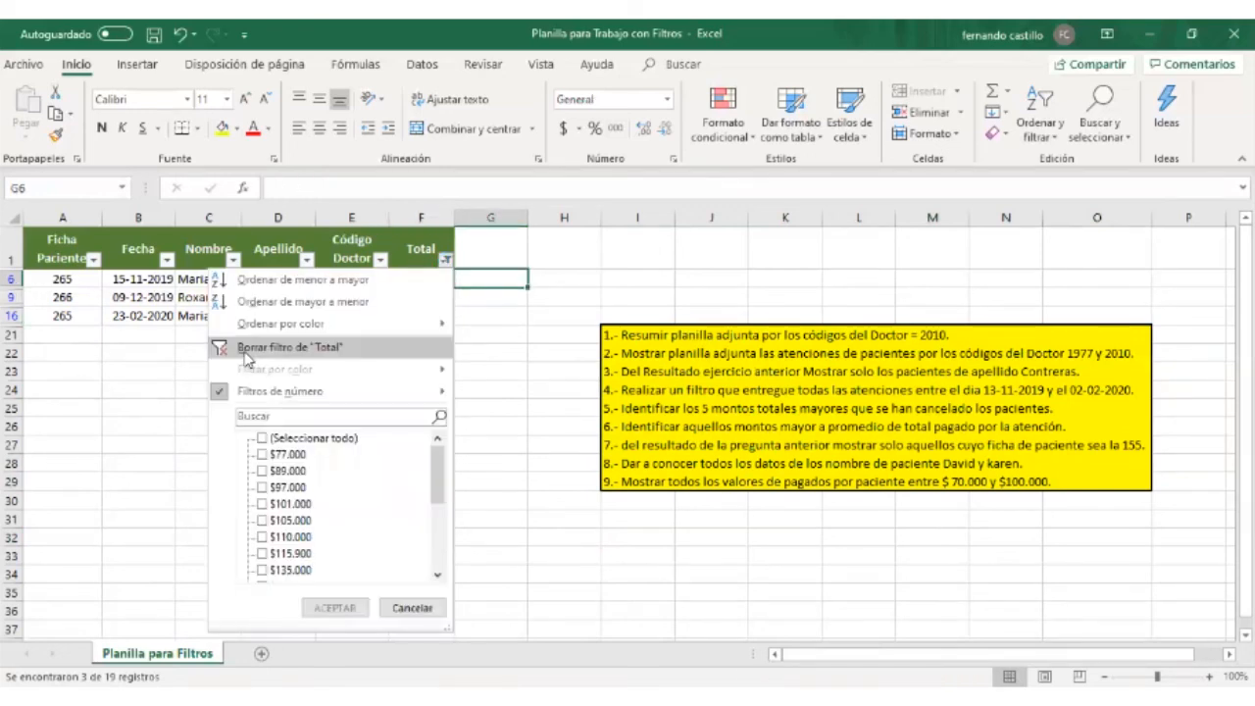
click(247, 348)
click(594, 441)
scroll(596, 437, down, 2)
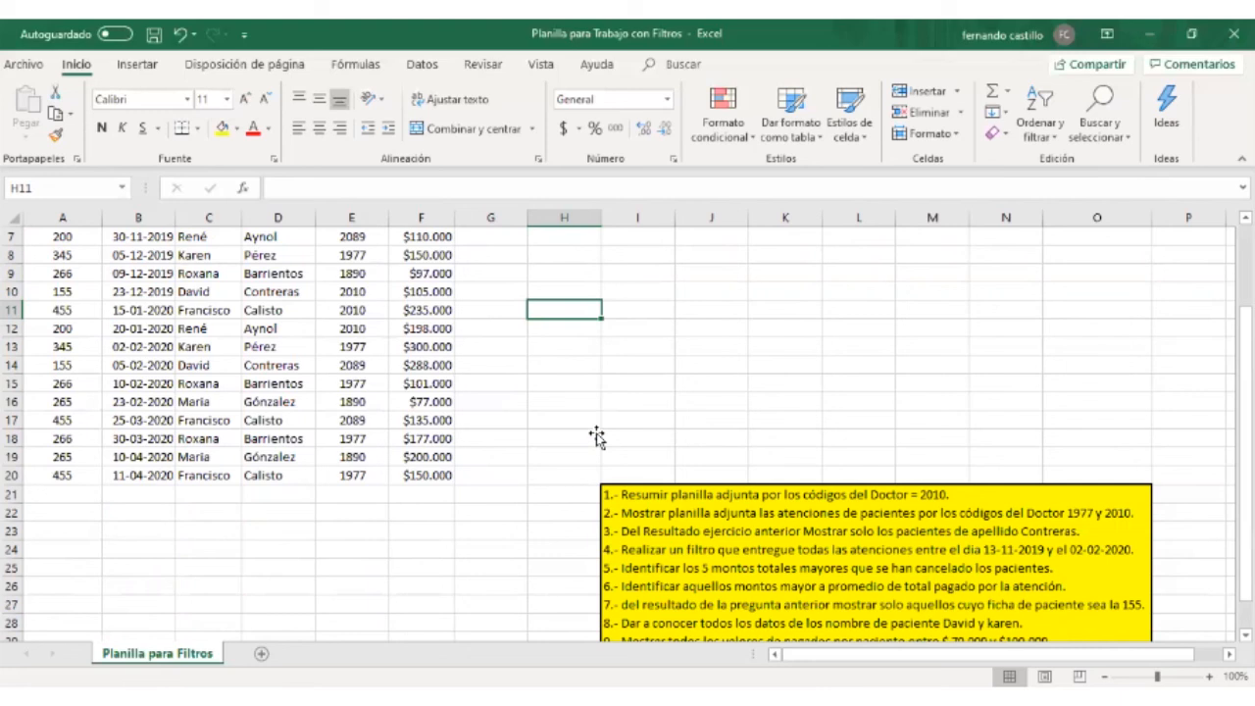
scroll(559, 425, up, 2)
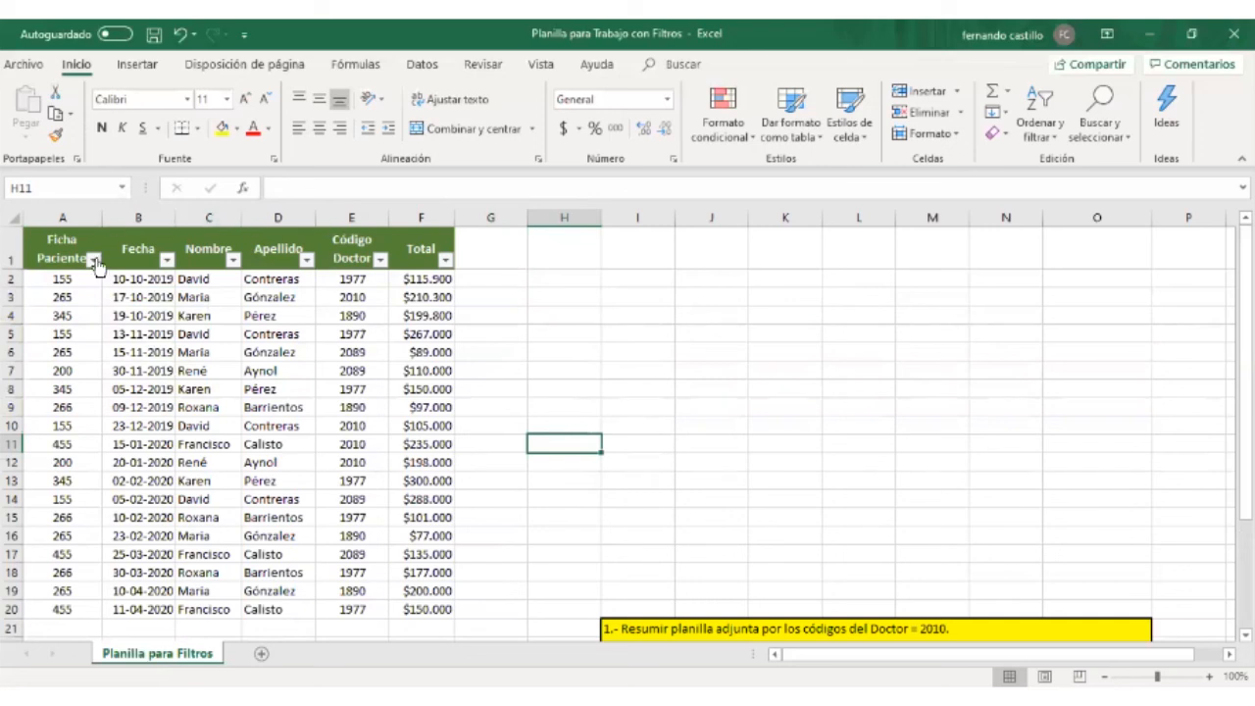
Step: Turn off the autofilter on the patient table's header row, from Ficha Paciente to Total
drag(64, 250, 380, 254)
click(544, 263)
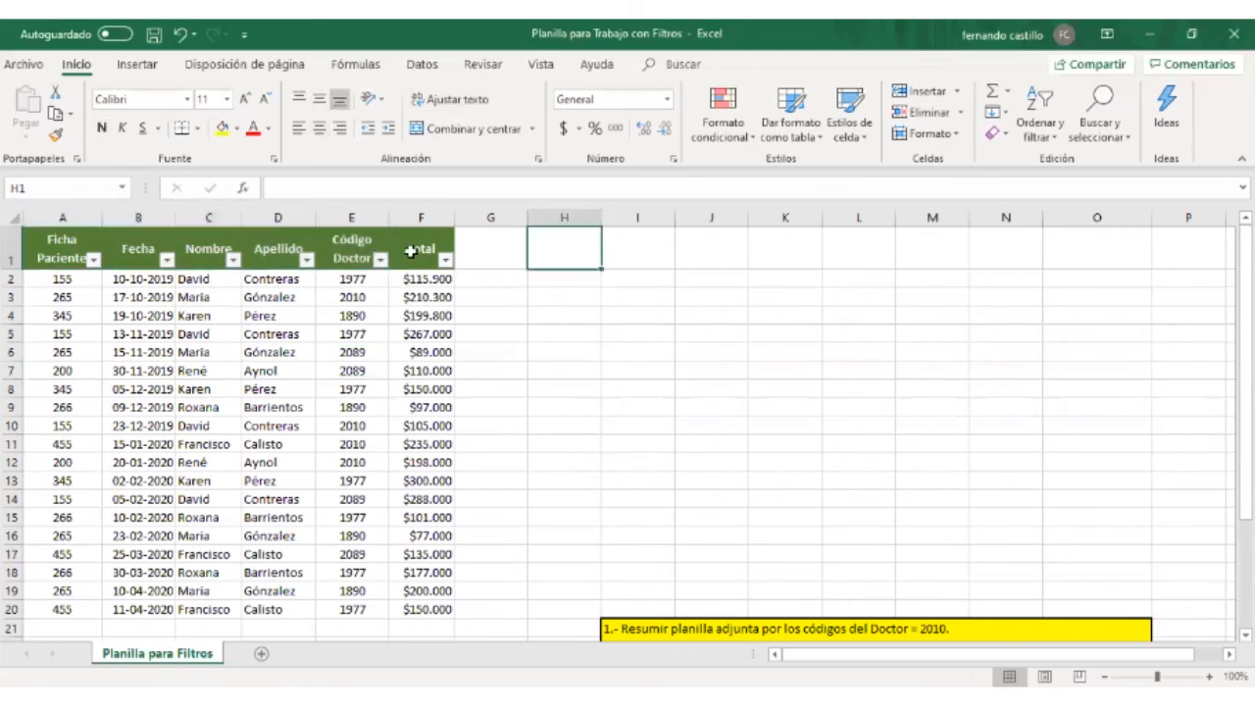
click(1059, 136)
click(1060, 236)
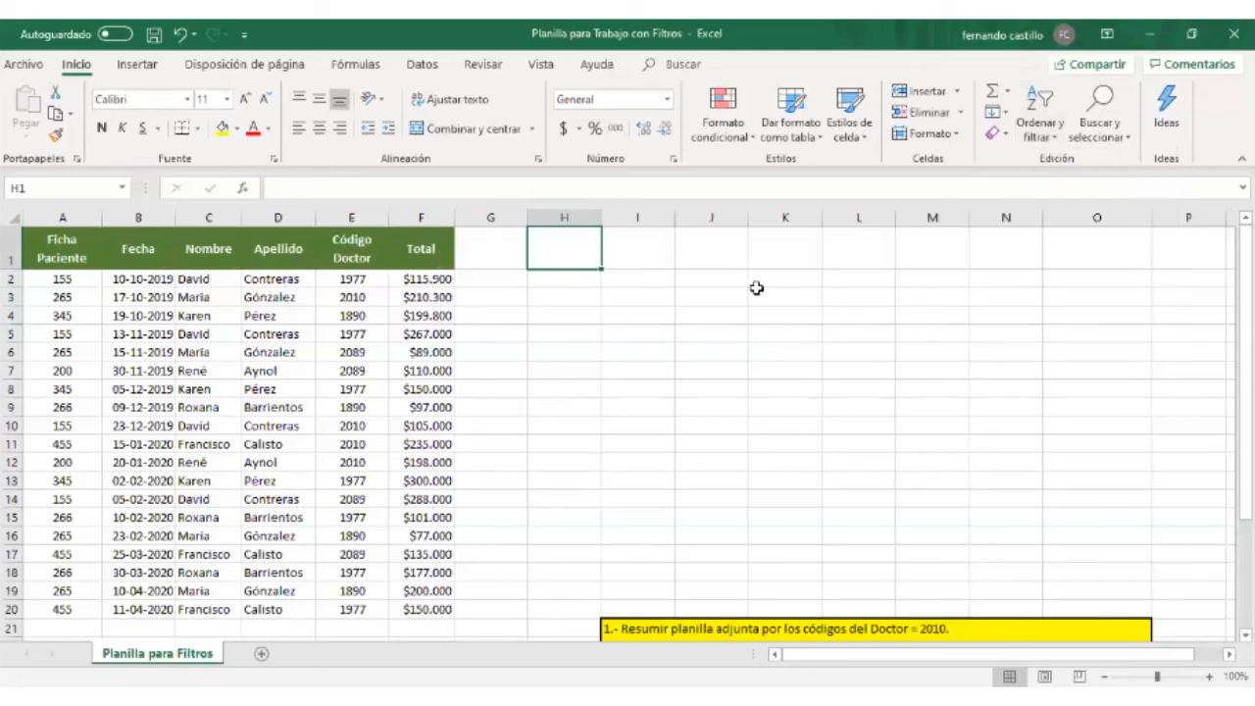